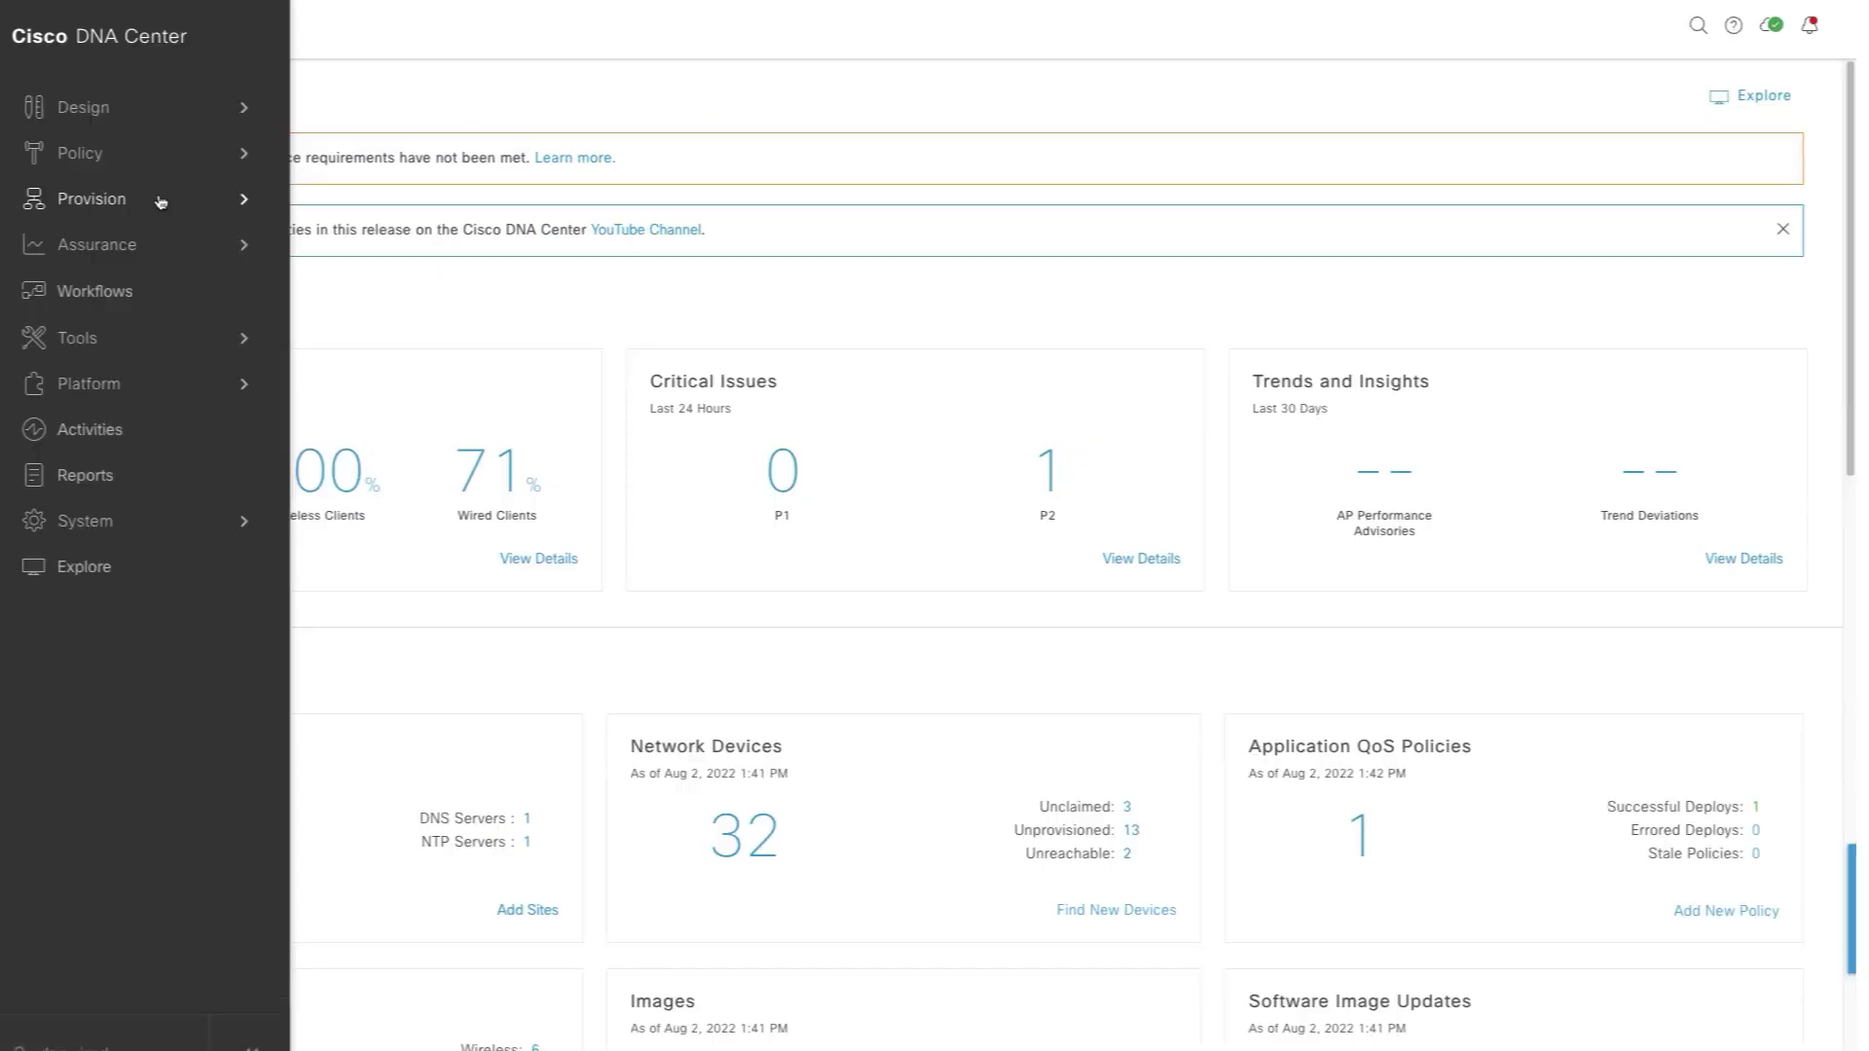
- Go to App Hosting for Switches, dismiss the Upload App dialog, and open ThousandEyes Enterprise Agent 4.2.2 details
{"action": "mouse_move", "coordinate": [177, 195]}
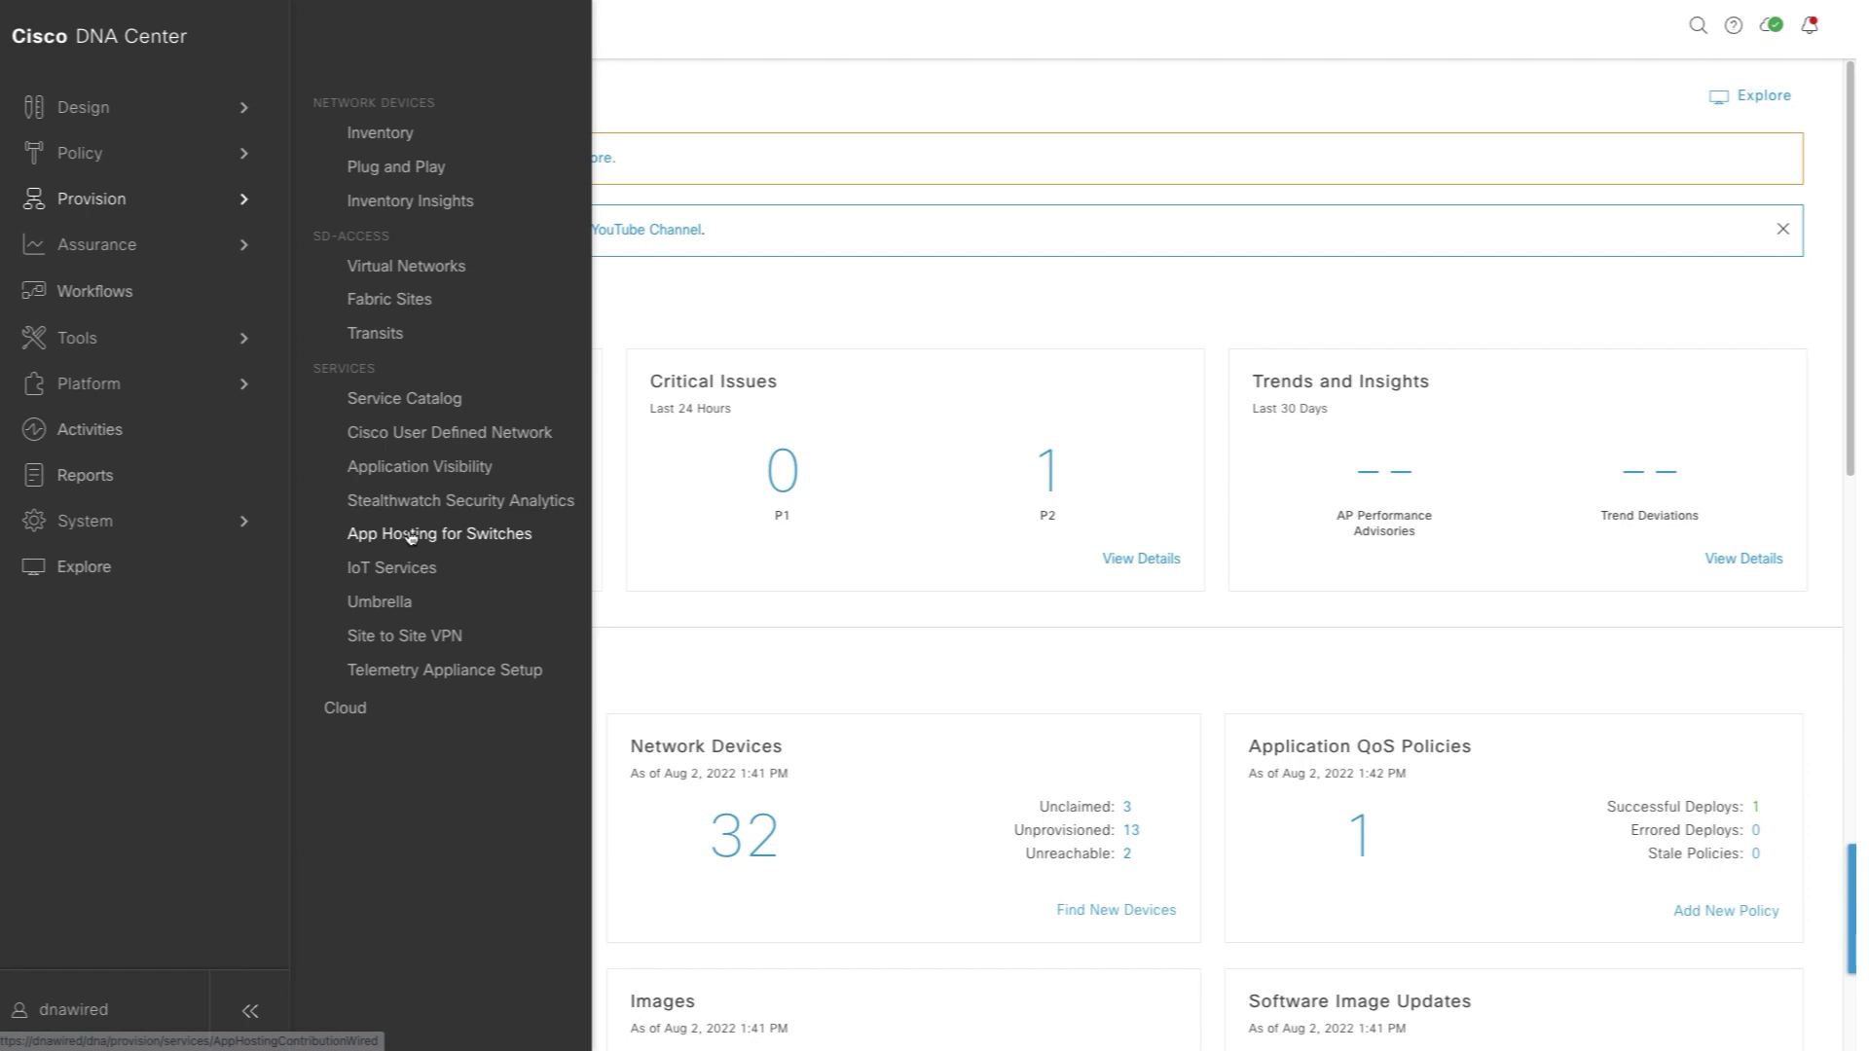
{"action": "left_click", "coordinate": [410, 535]}
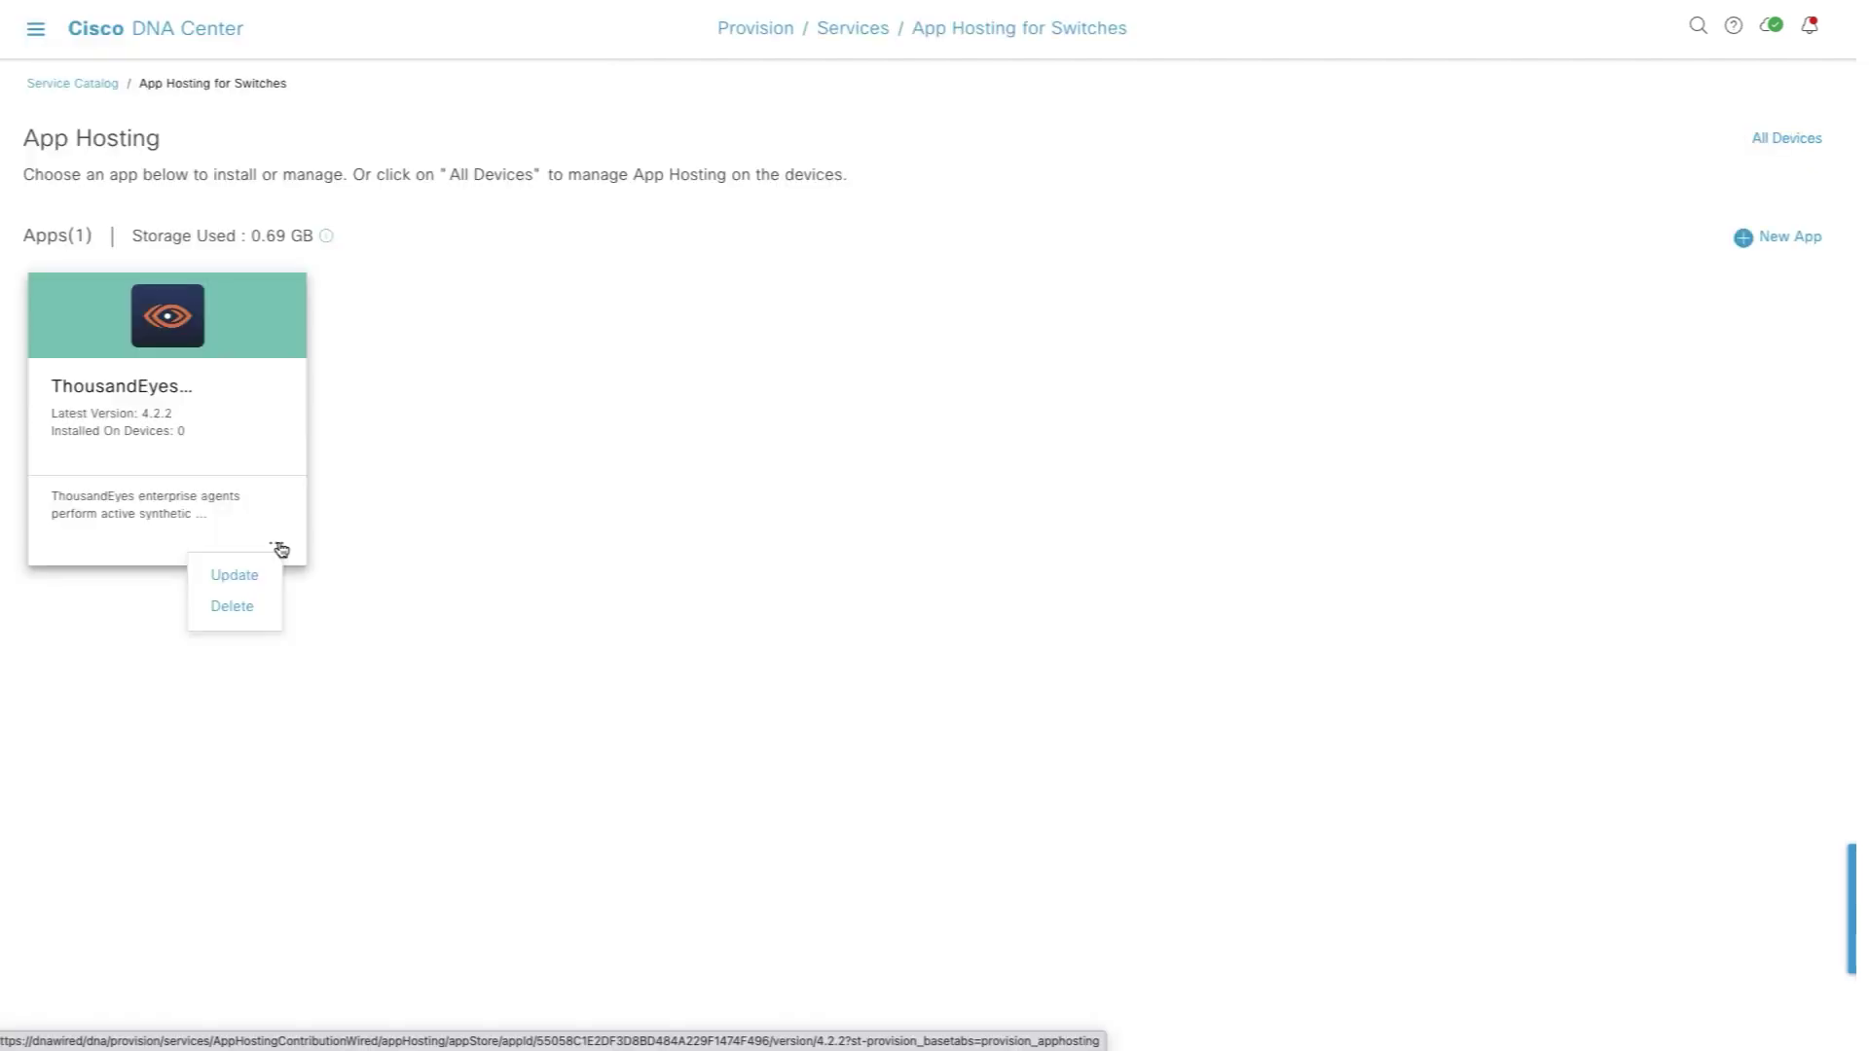
{"action": "left_click", "coordinate": [1797, 237]}
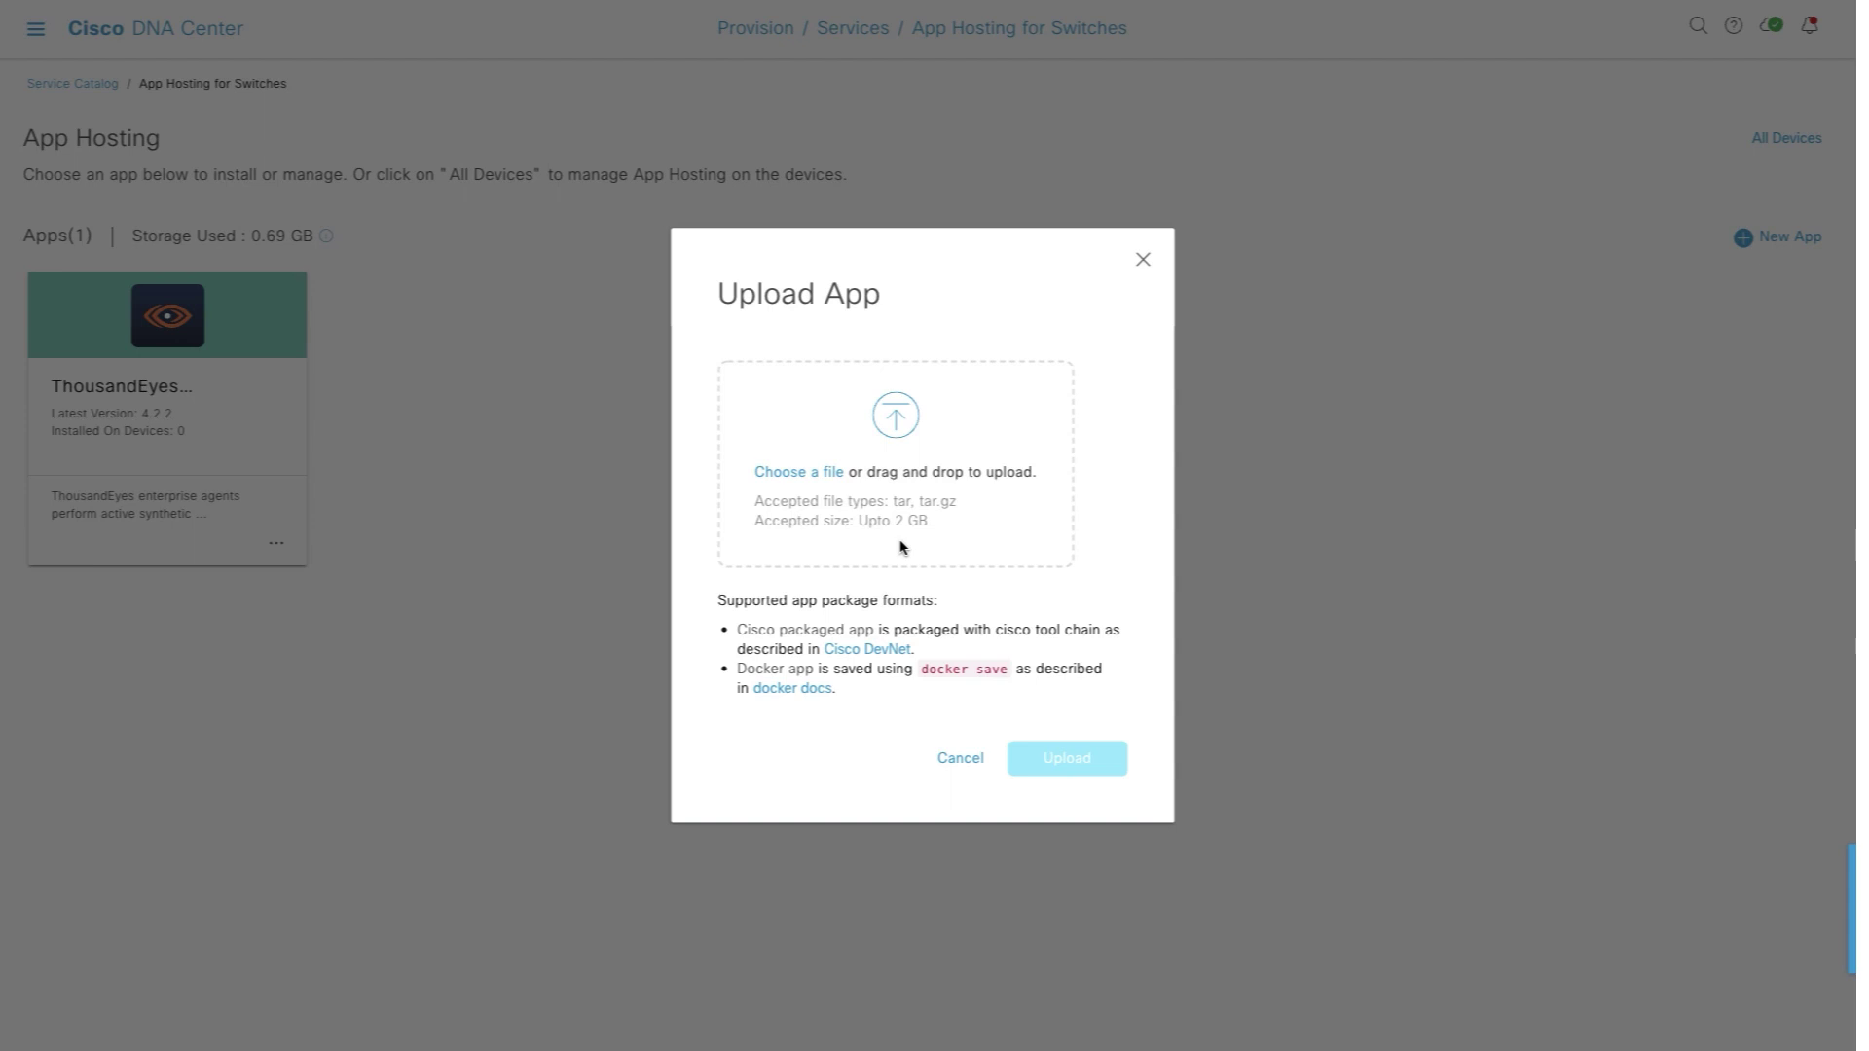
{"action": "key", "text": "Escape"}
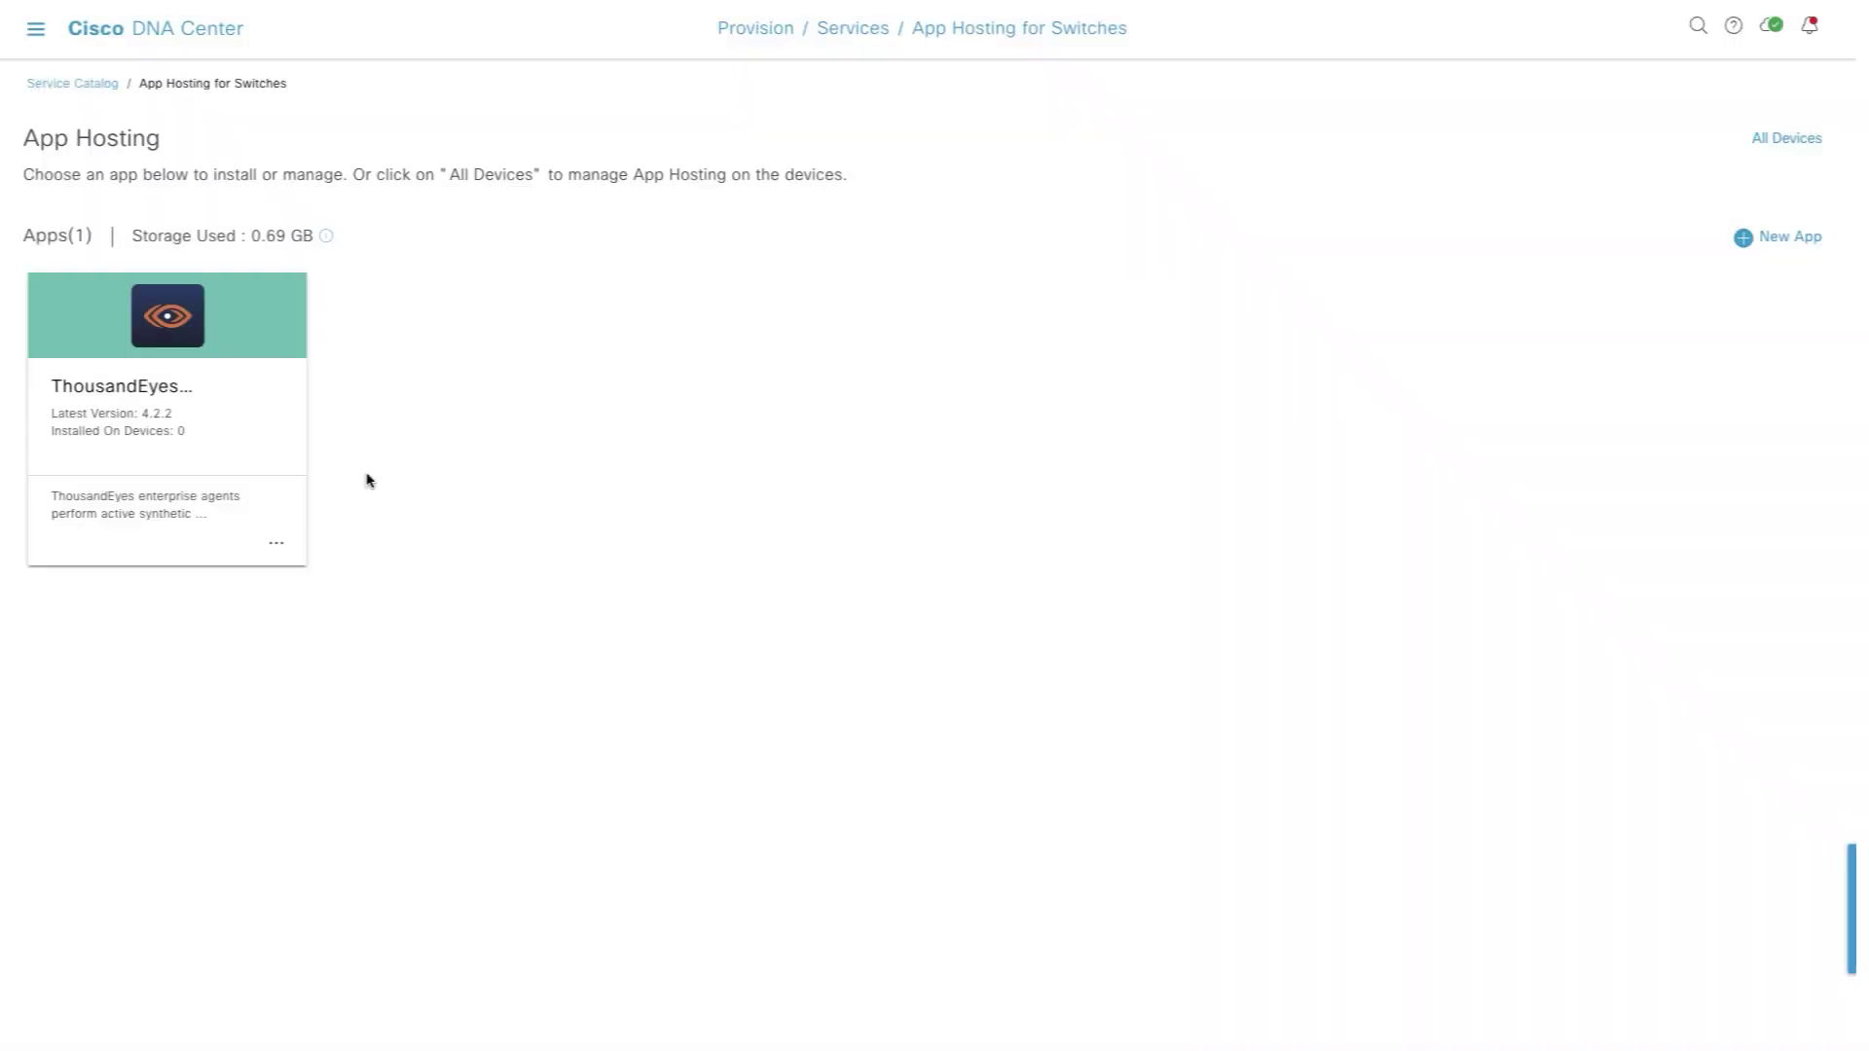
{"action": "left_click", "coordinate": [175, 389]}
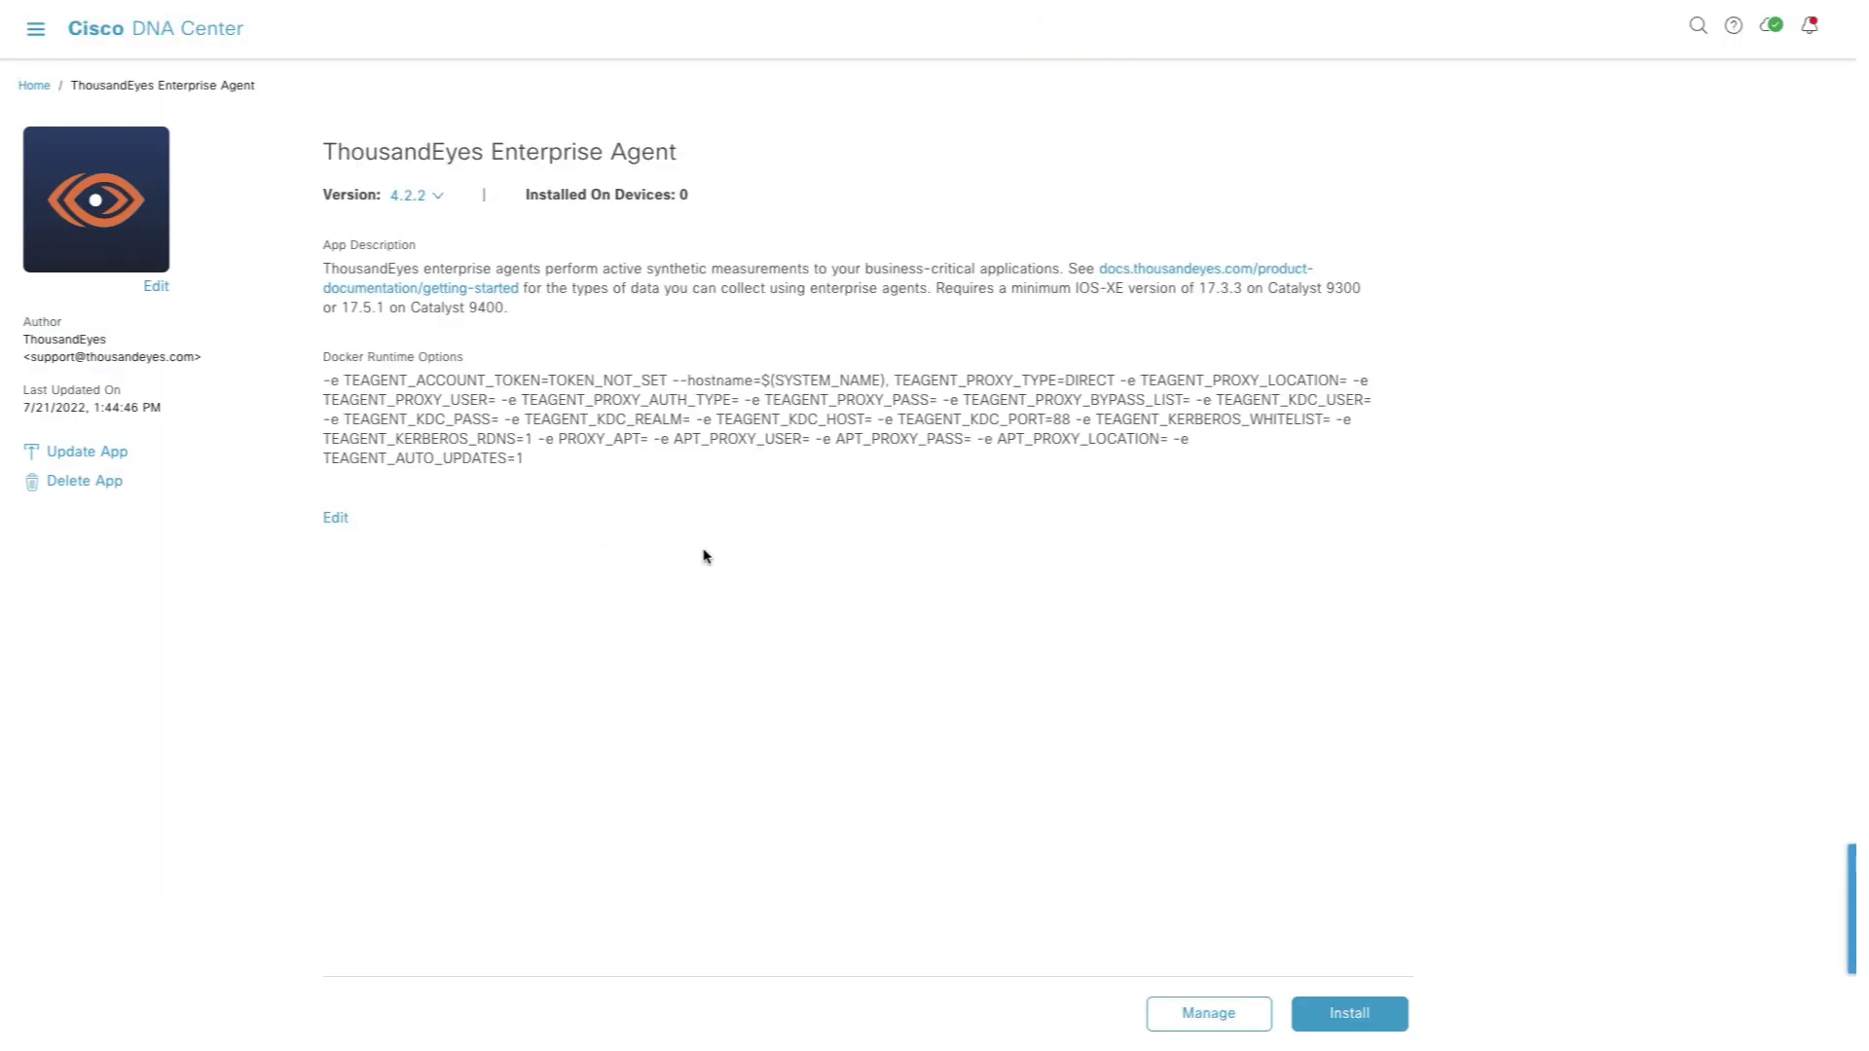
- Start the agent install as task TE-AGENT-1 at site Milpitas > SJC23
{"action": "left_click", "coordinate": [1351, 1030]}
{"action": "left_click", "coordinate": [363, 329]}
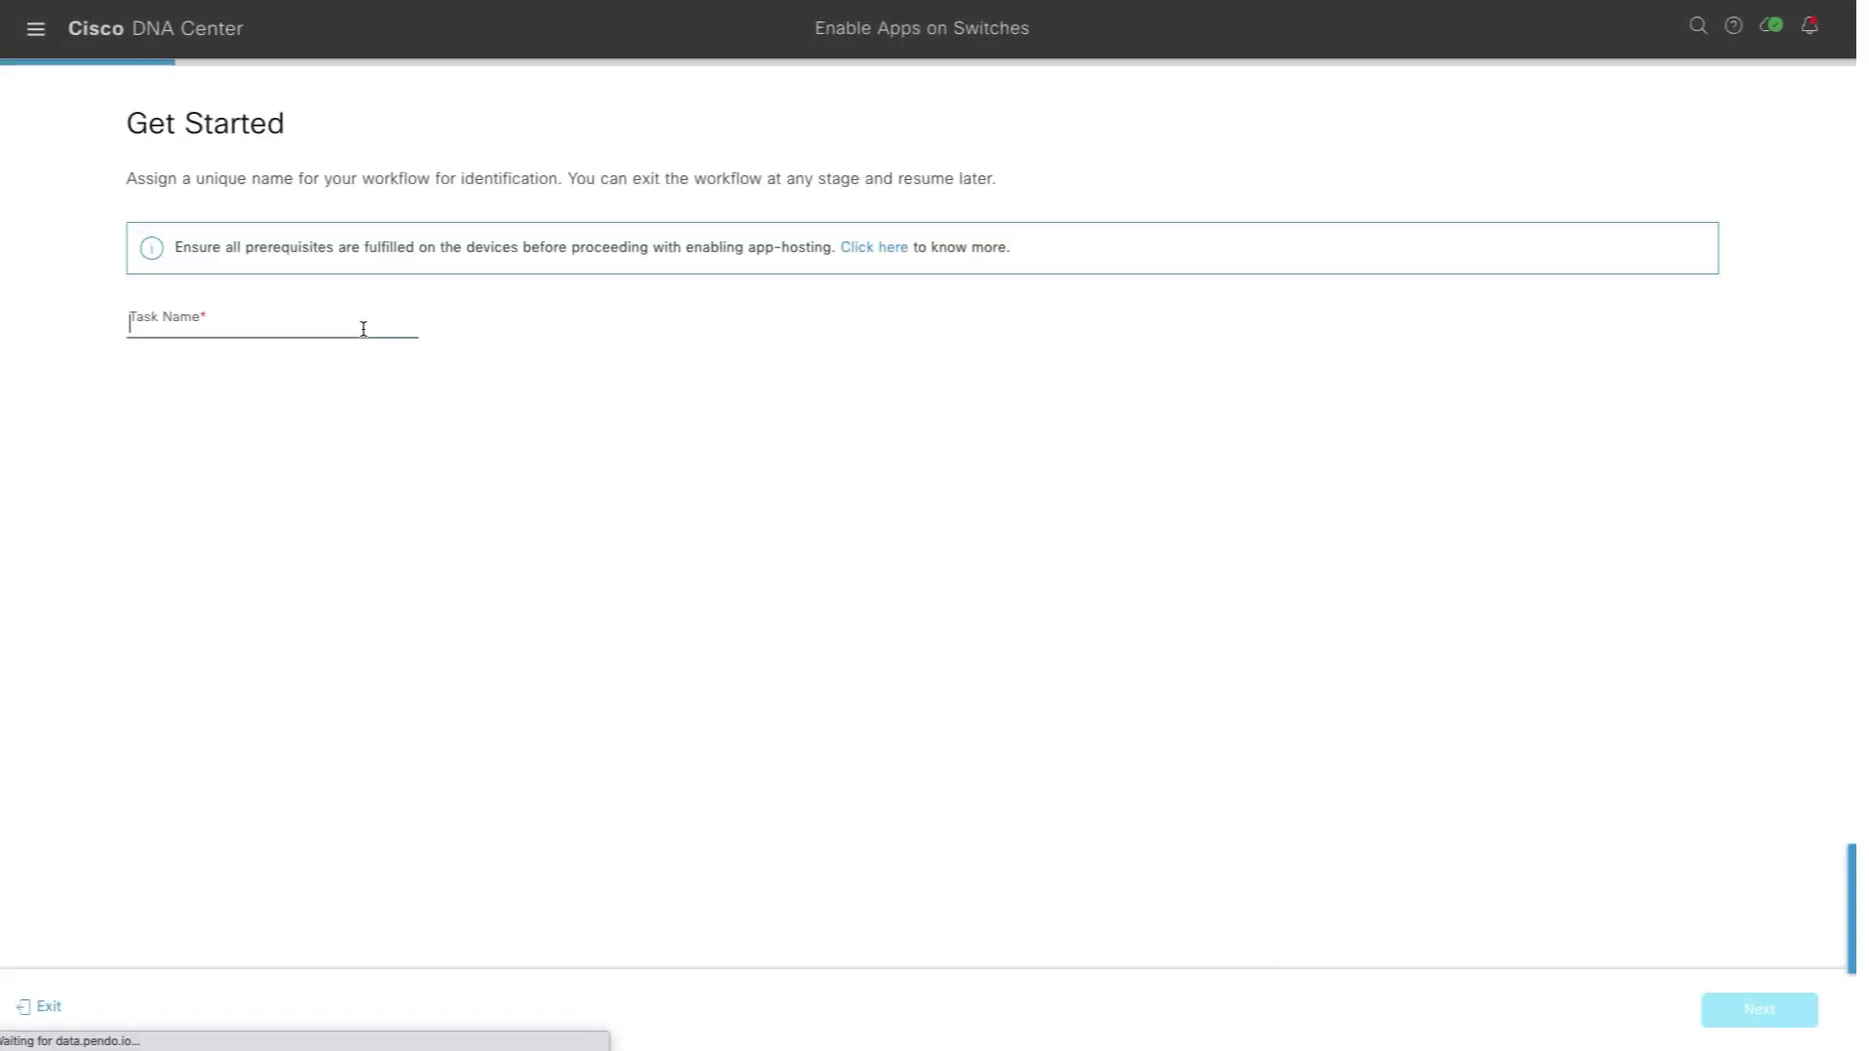
{"action": "type", "text": "T"}
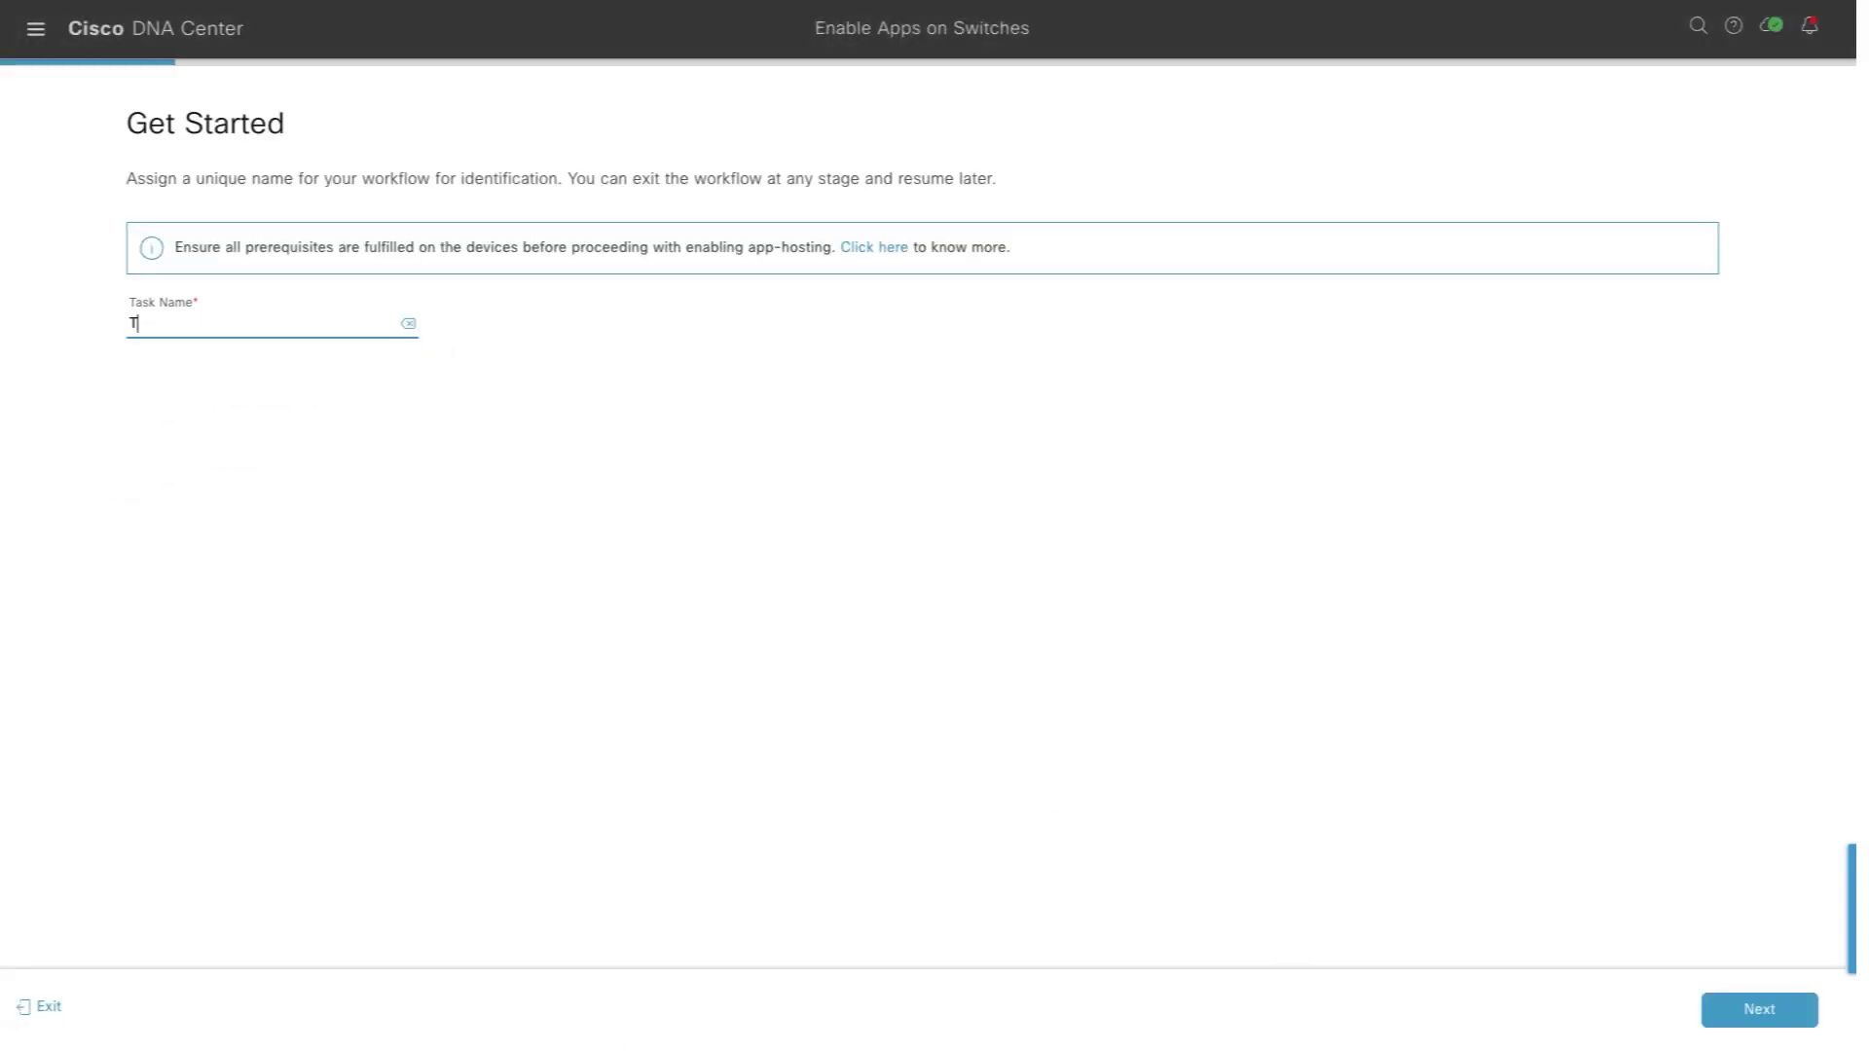
{"action": "type", "text": "E-AGENT-1"}
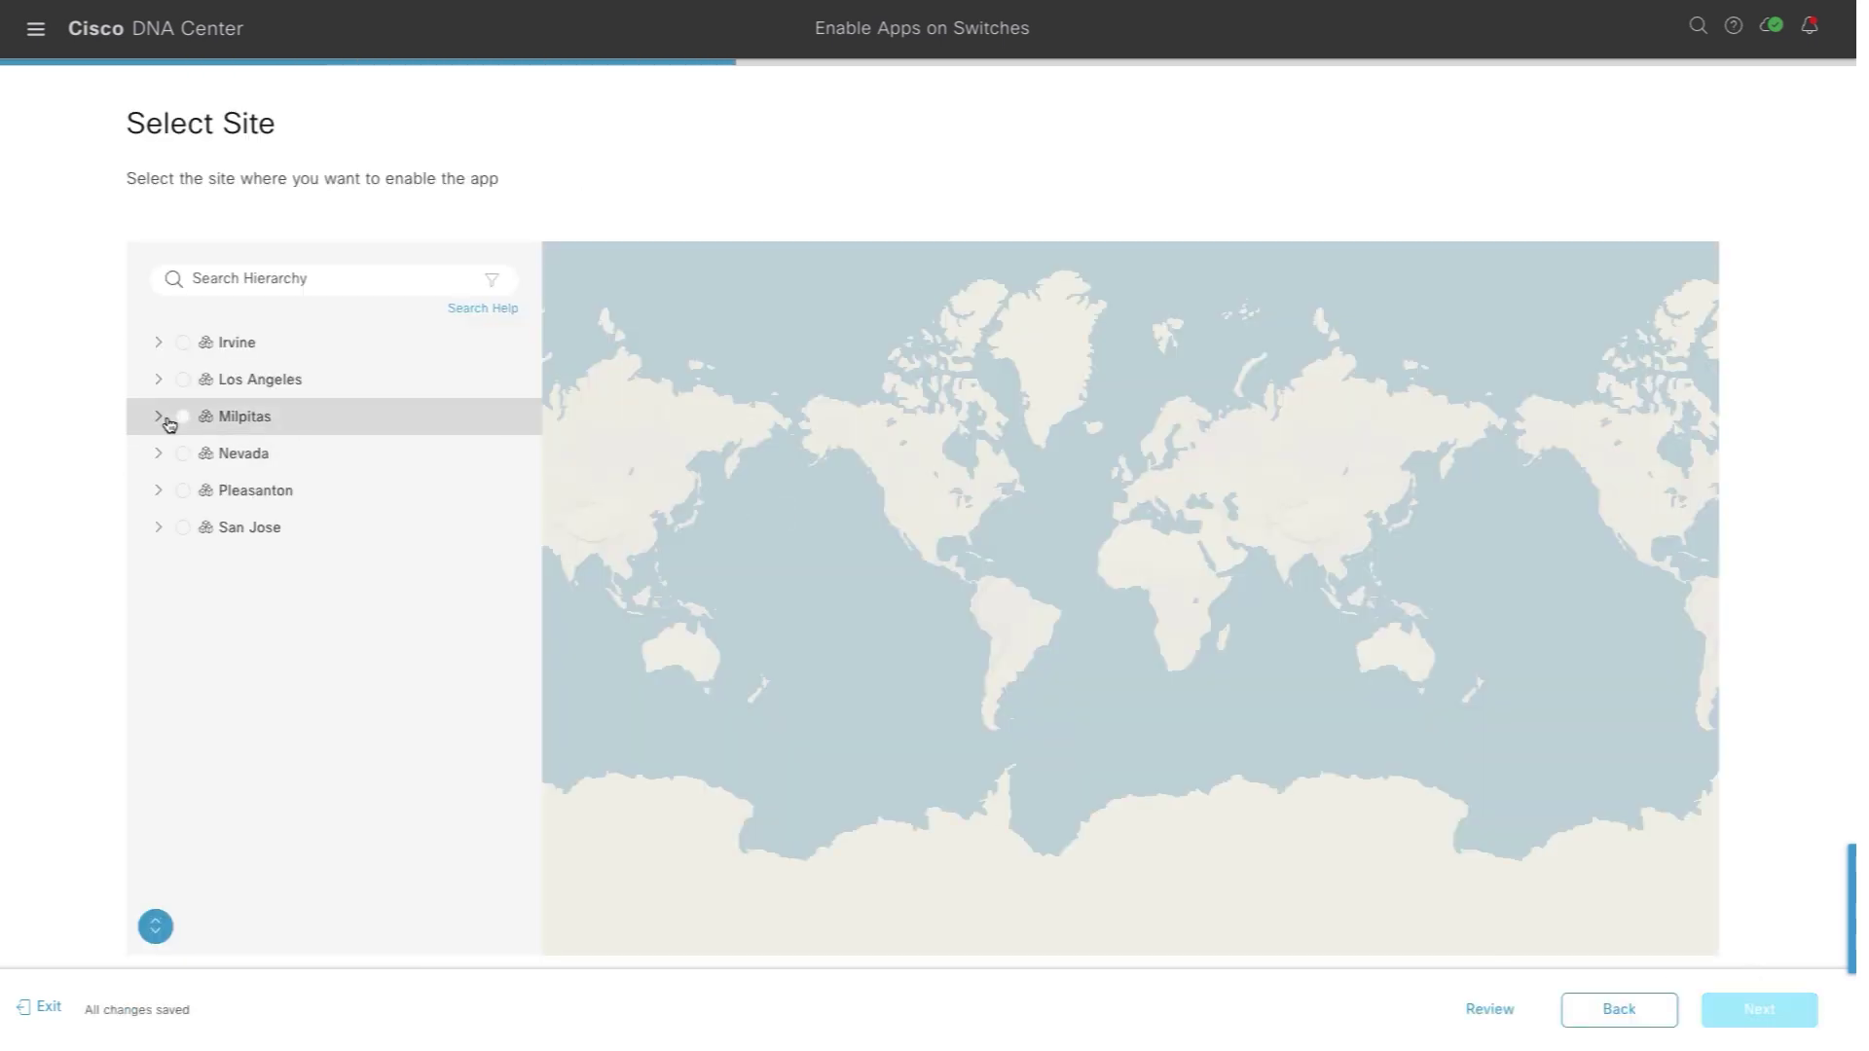
{"action": "left_click", "coordinate": [159, 417]}
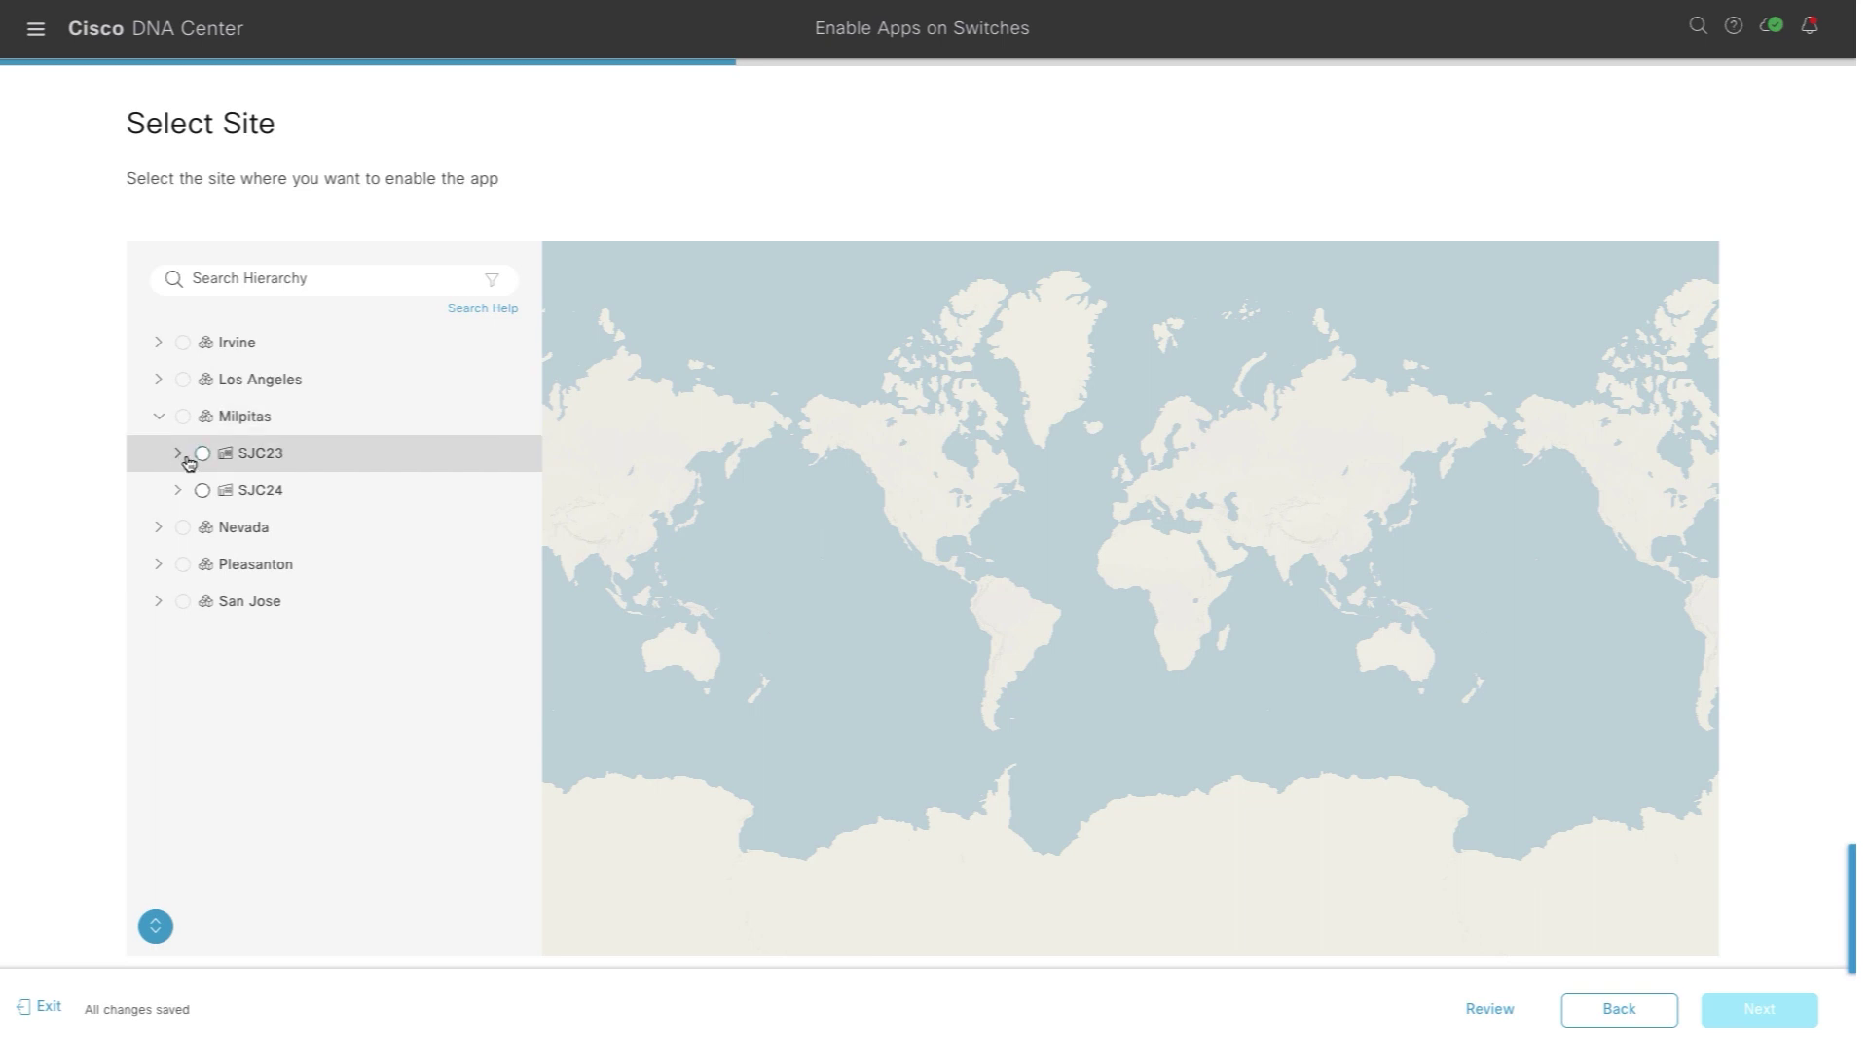
{"action": "left_click", "coordinate": [201, 453]}
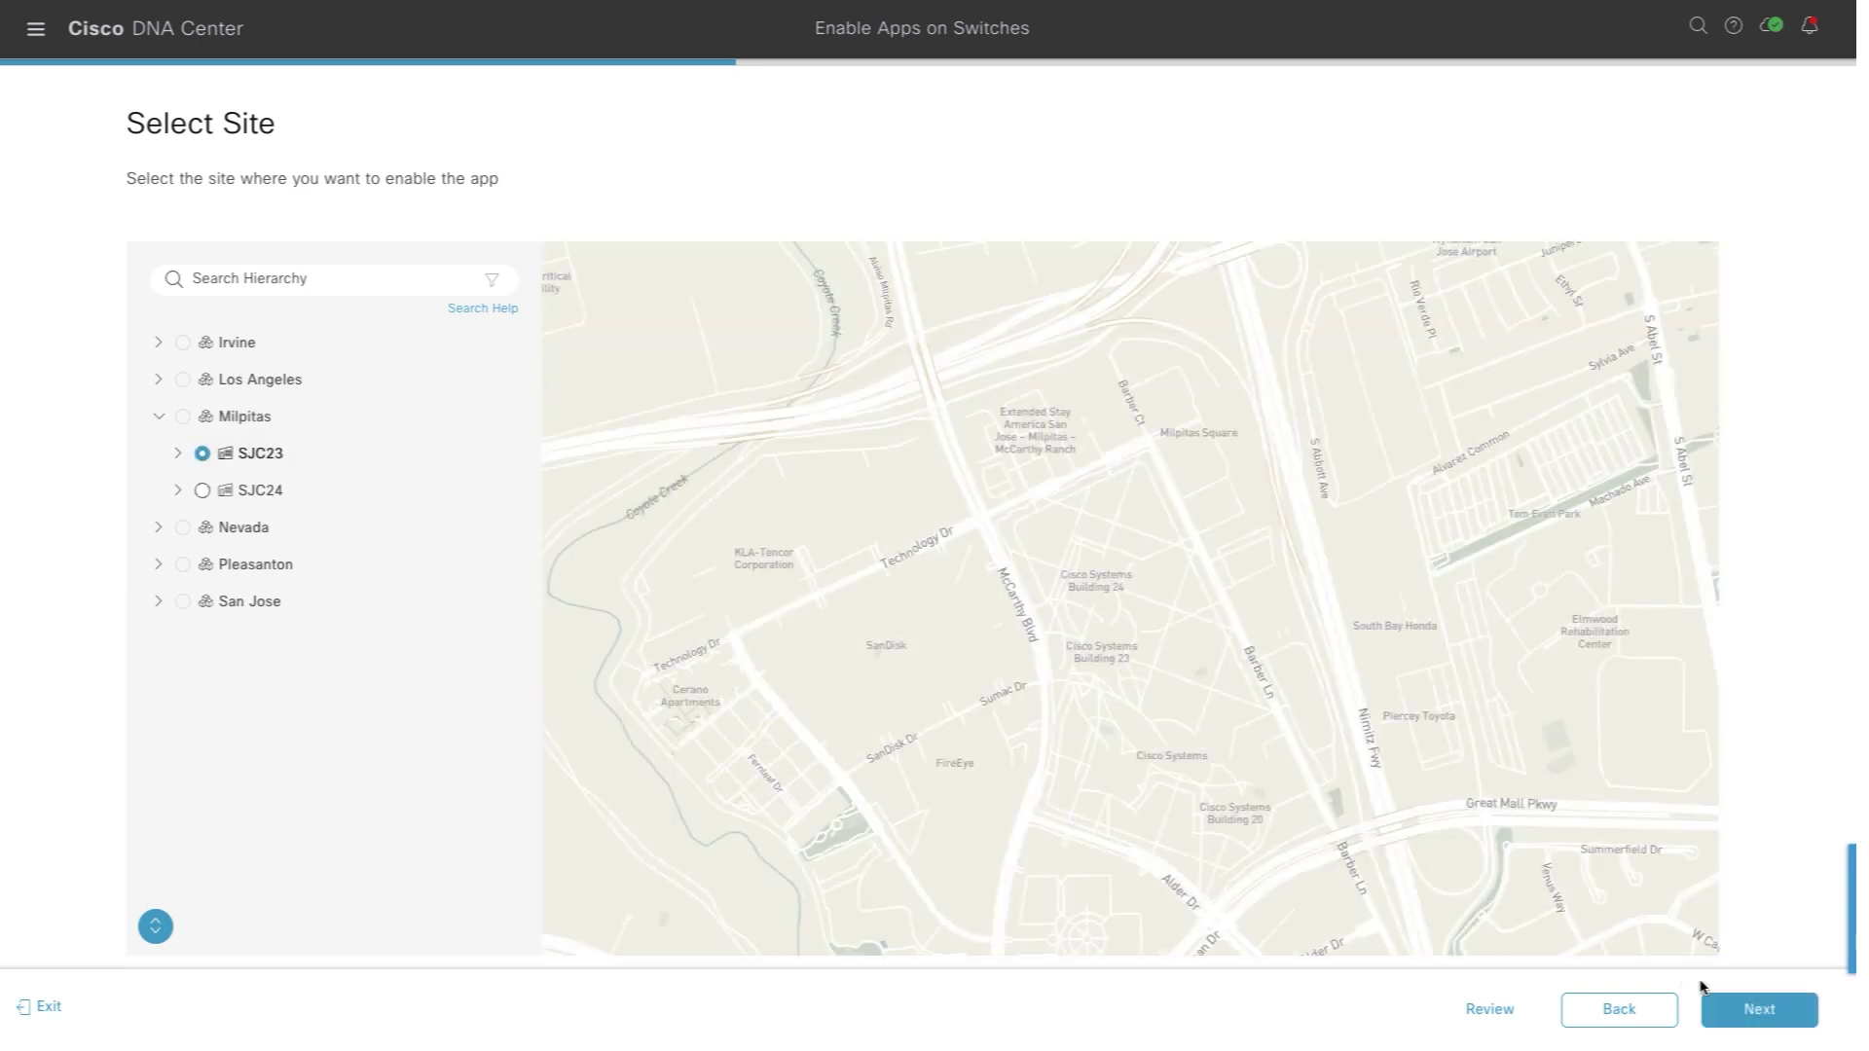
{"action": "left_click", "coordinate": [1756, 1008]}
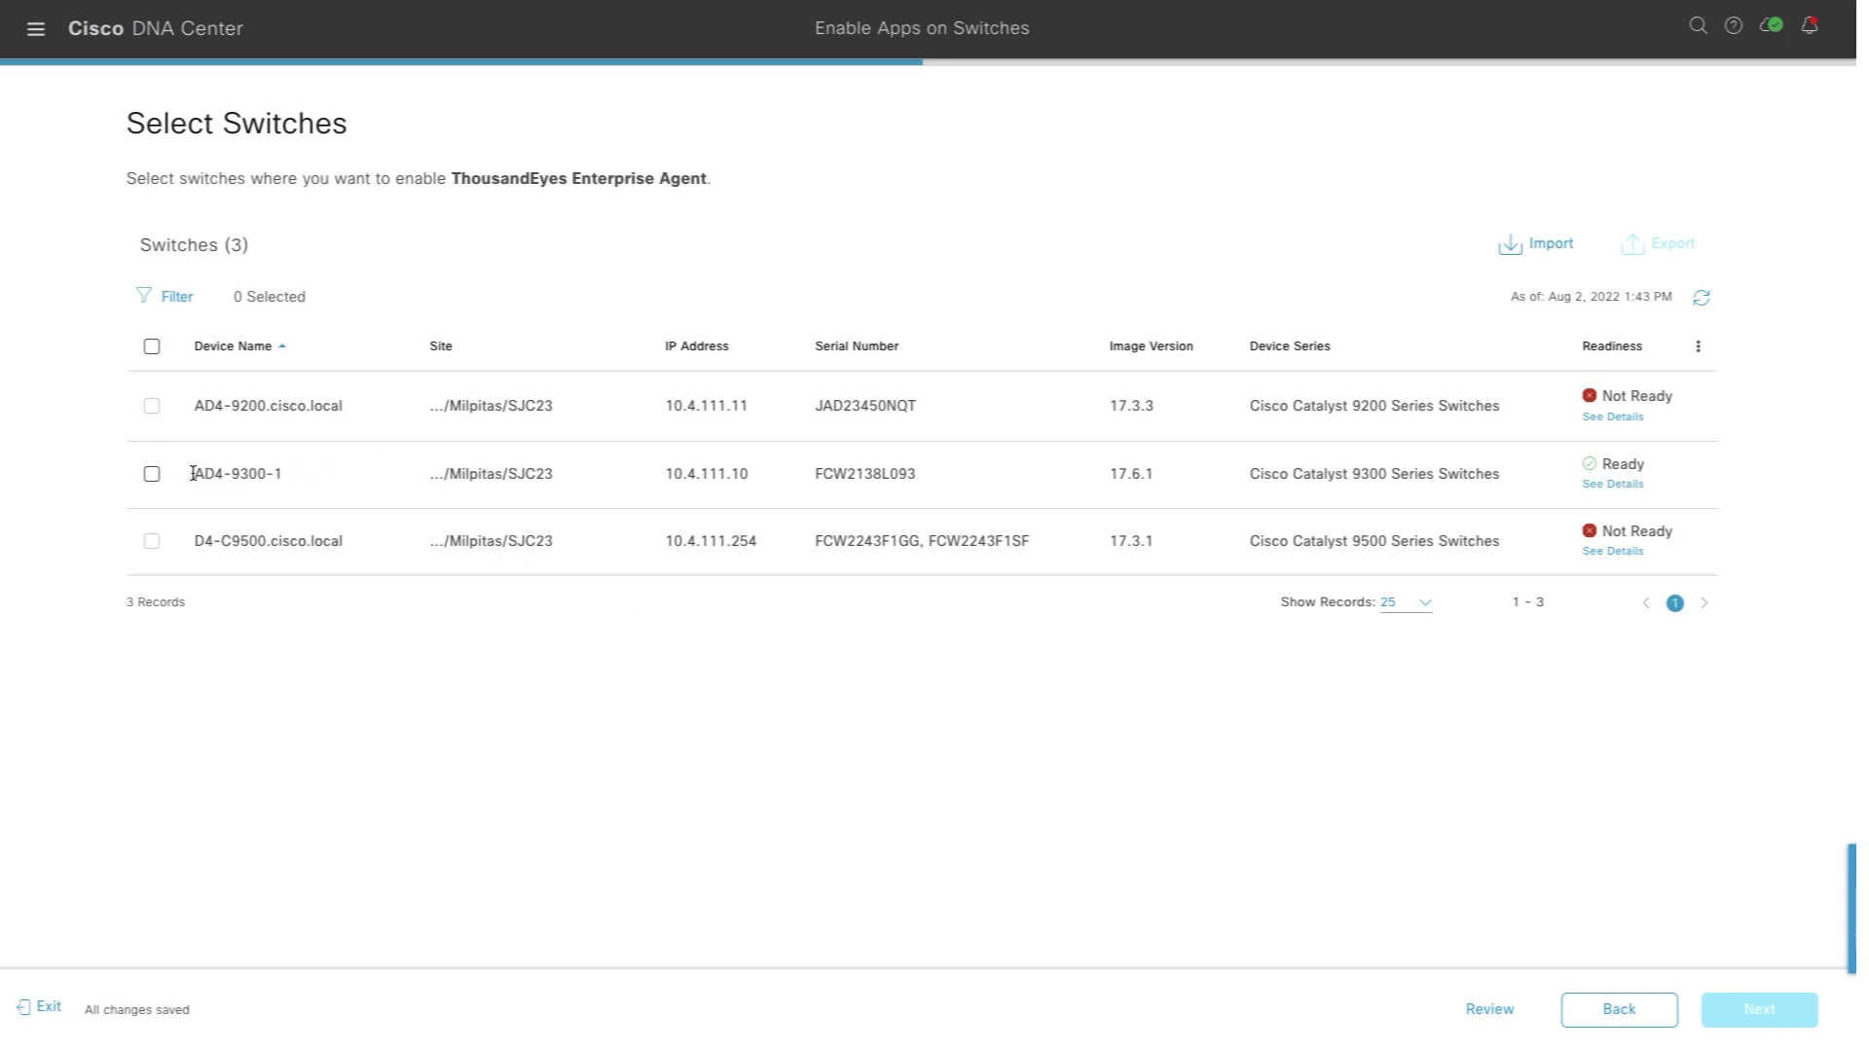
- Select switch AD4-9300-1, review its Ready readiness details, and continue to Configure App
{"action": "left_click", "coordinate": [152, 474]}
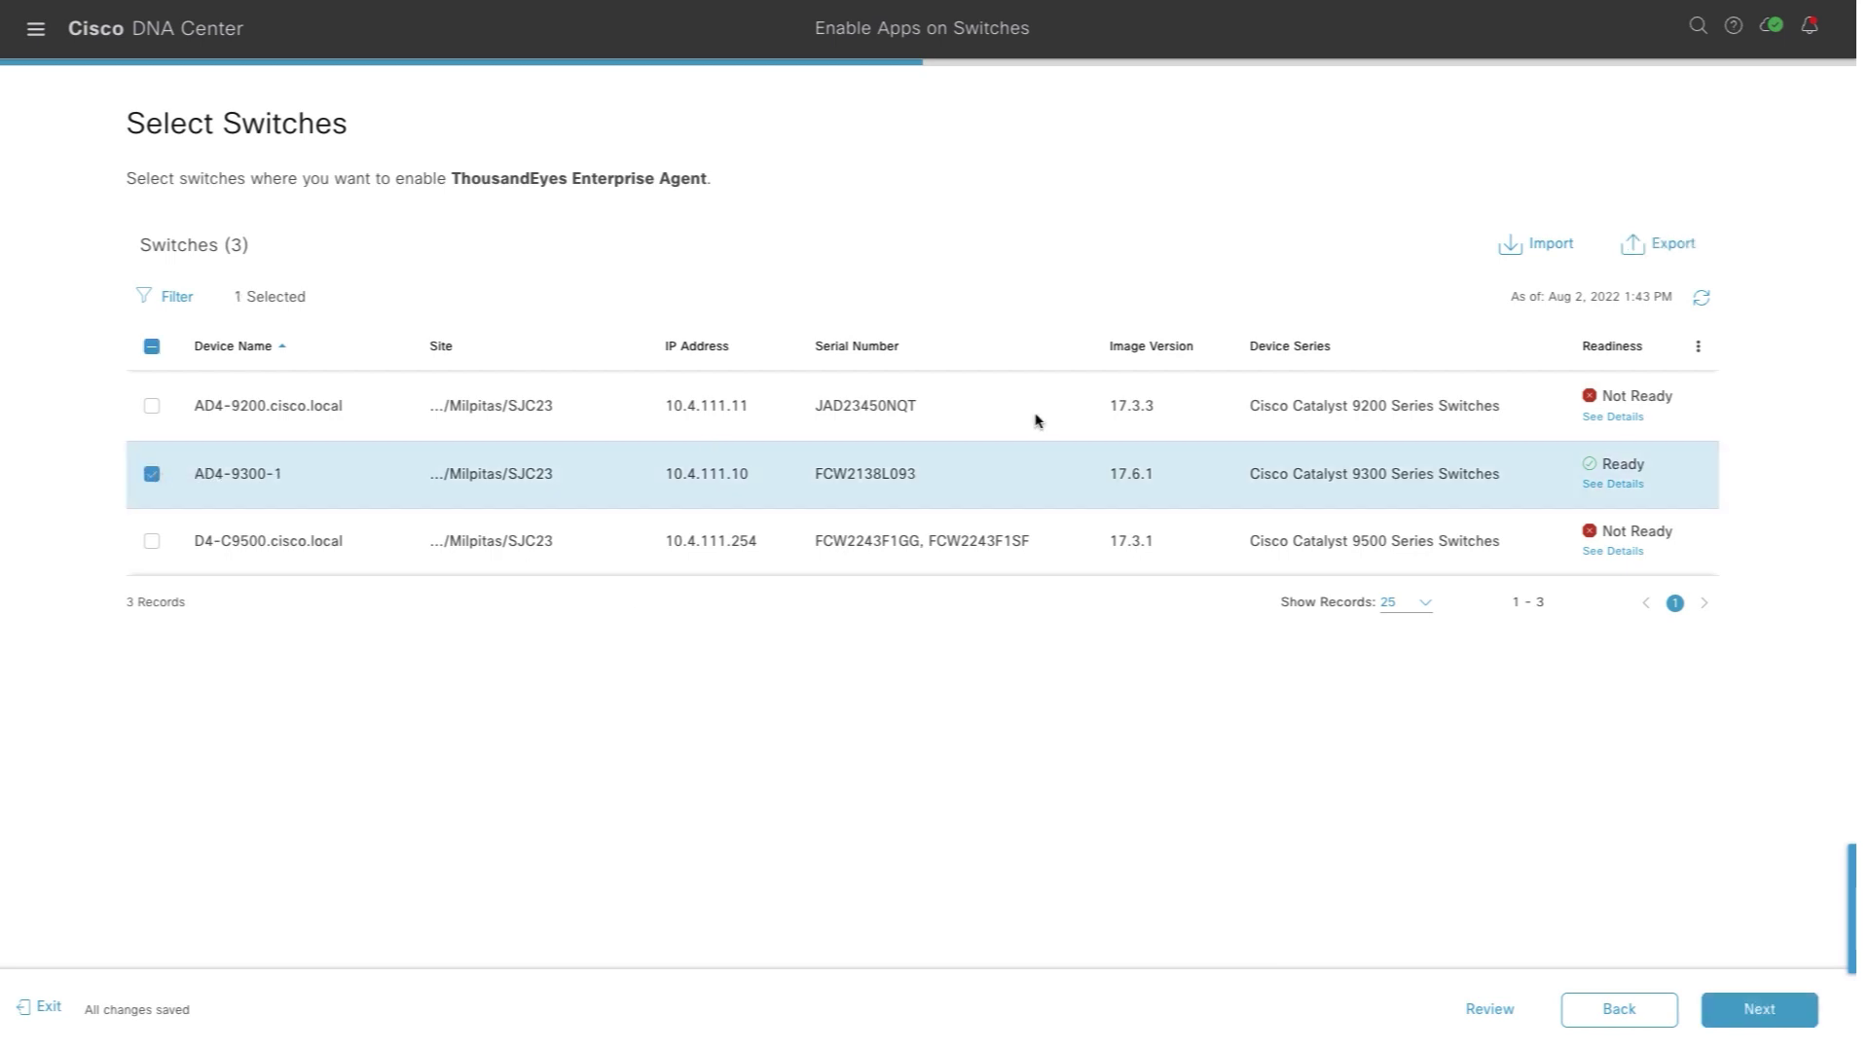
{"action": "left_click", "coordinate": [1610, 484]}
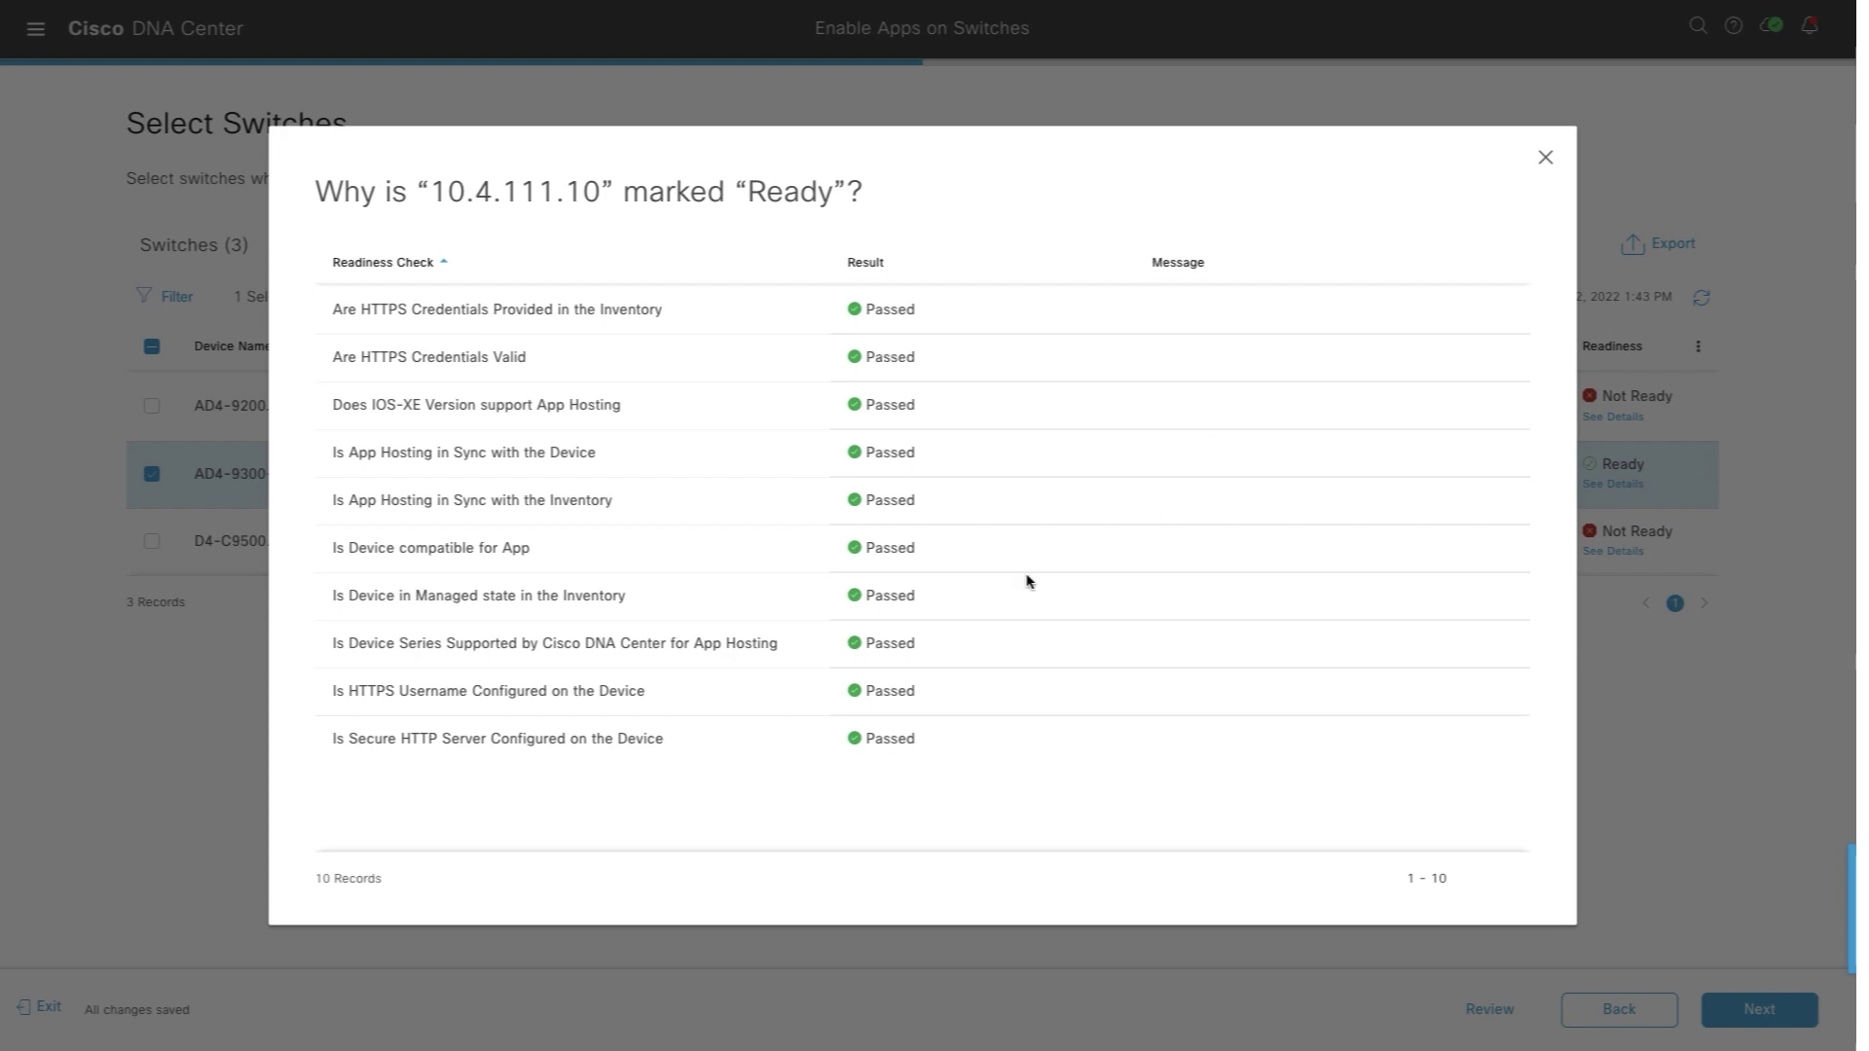
{"action": "left_click", "coordinate": [1546, 159]}
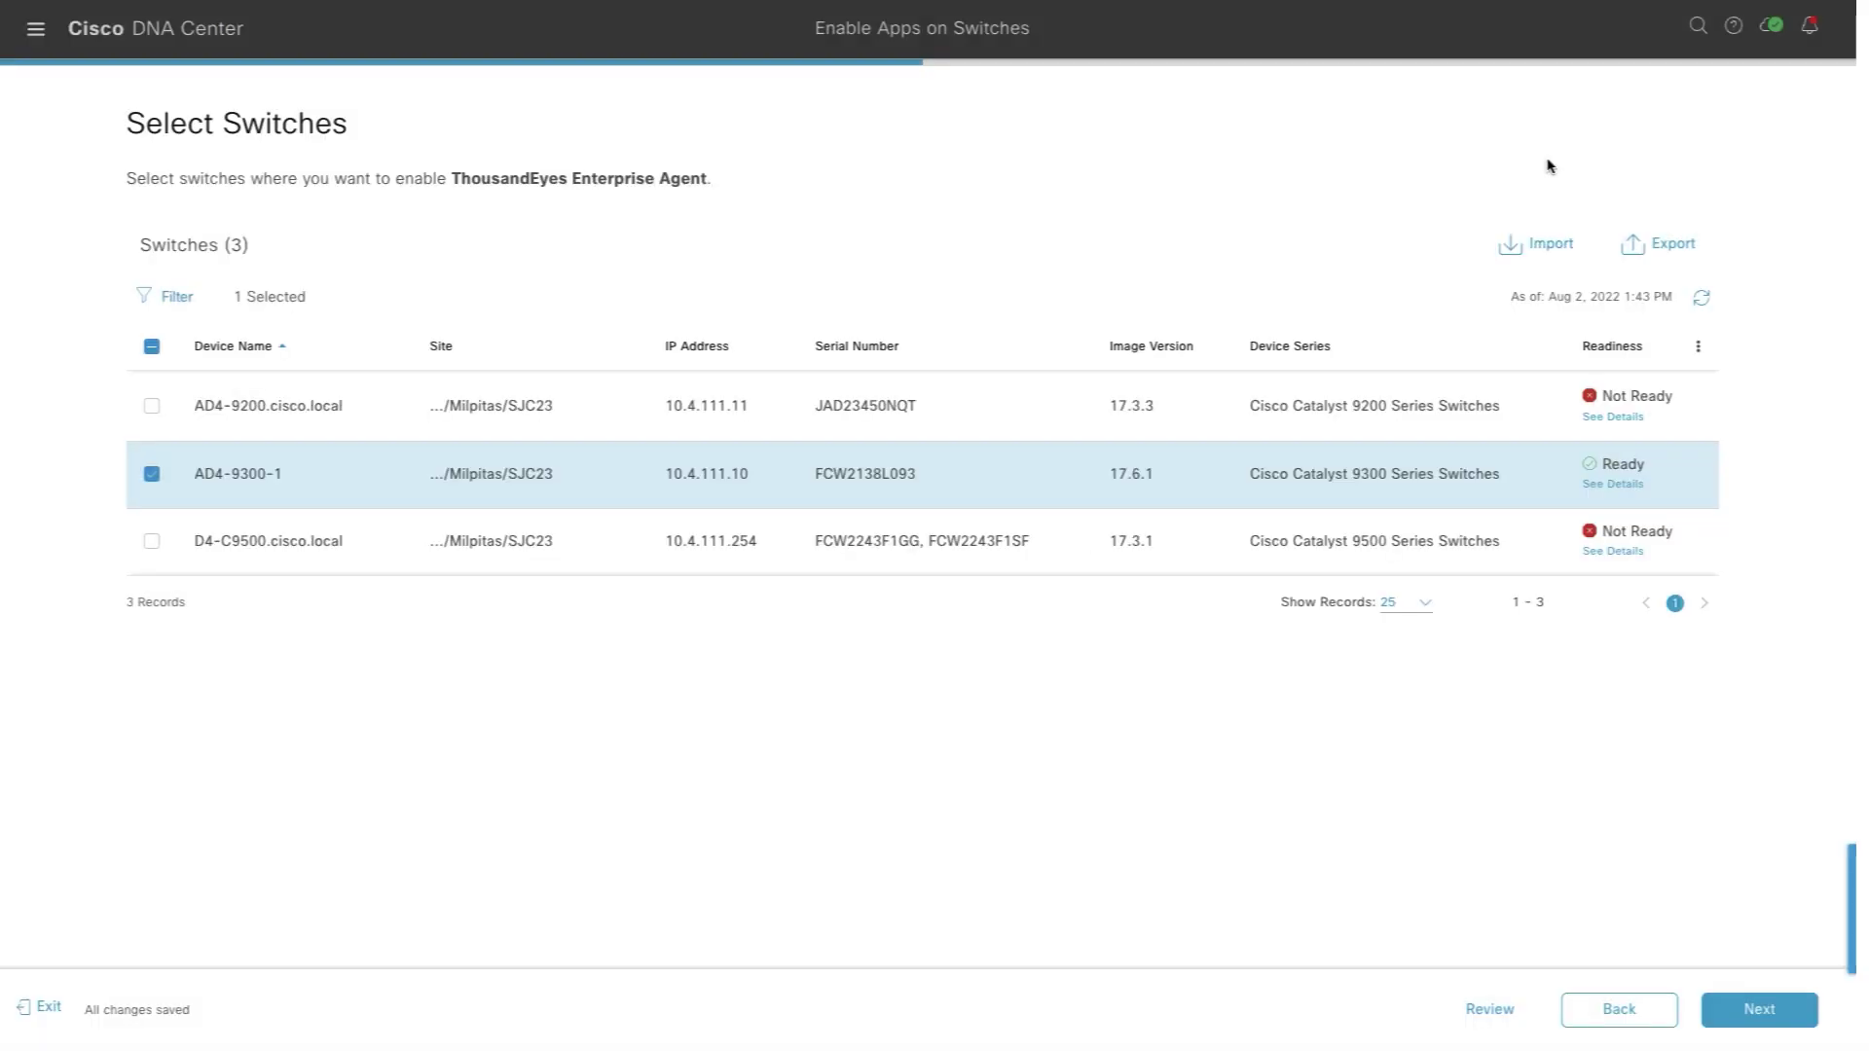
{"action": "left_click", "coordinate": [1761, 1011]}
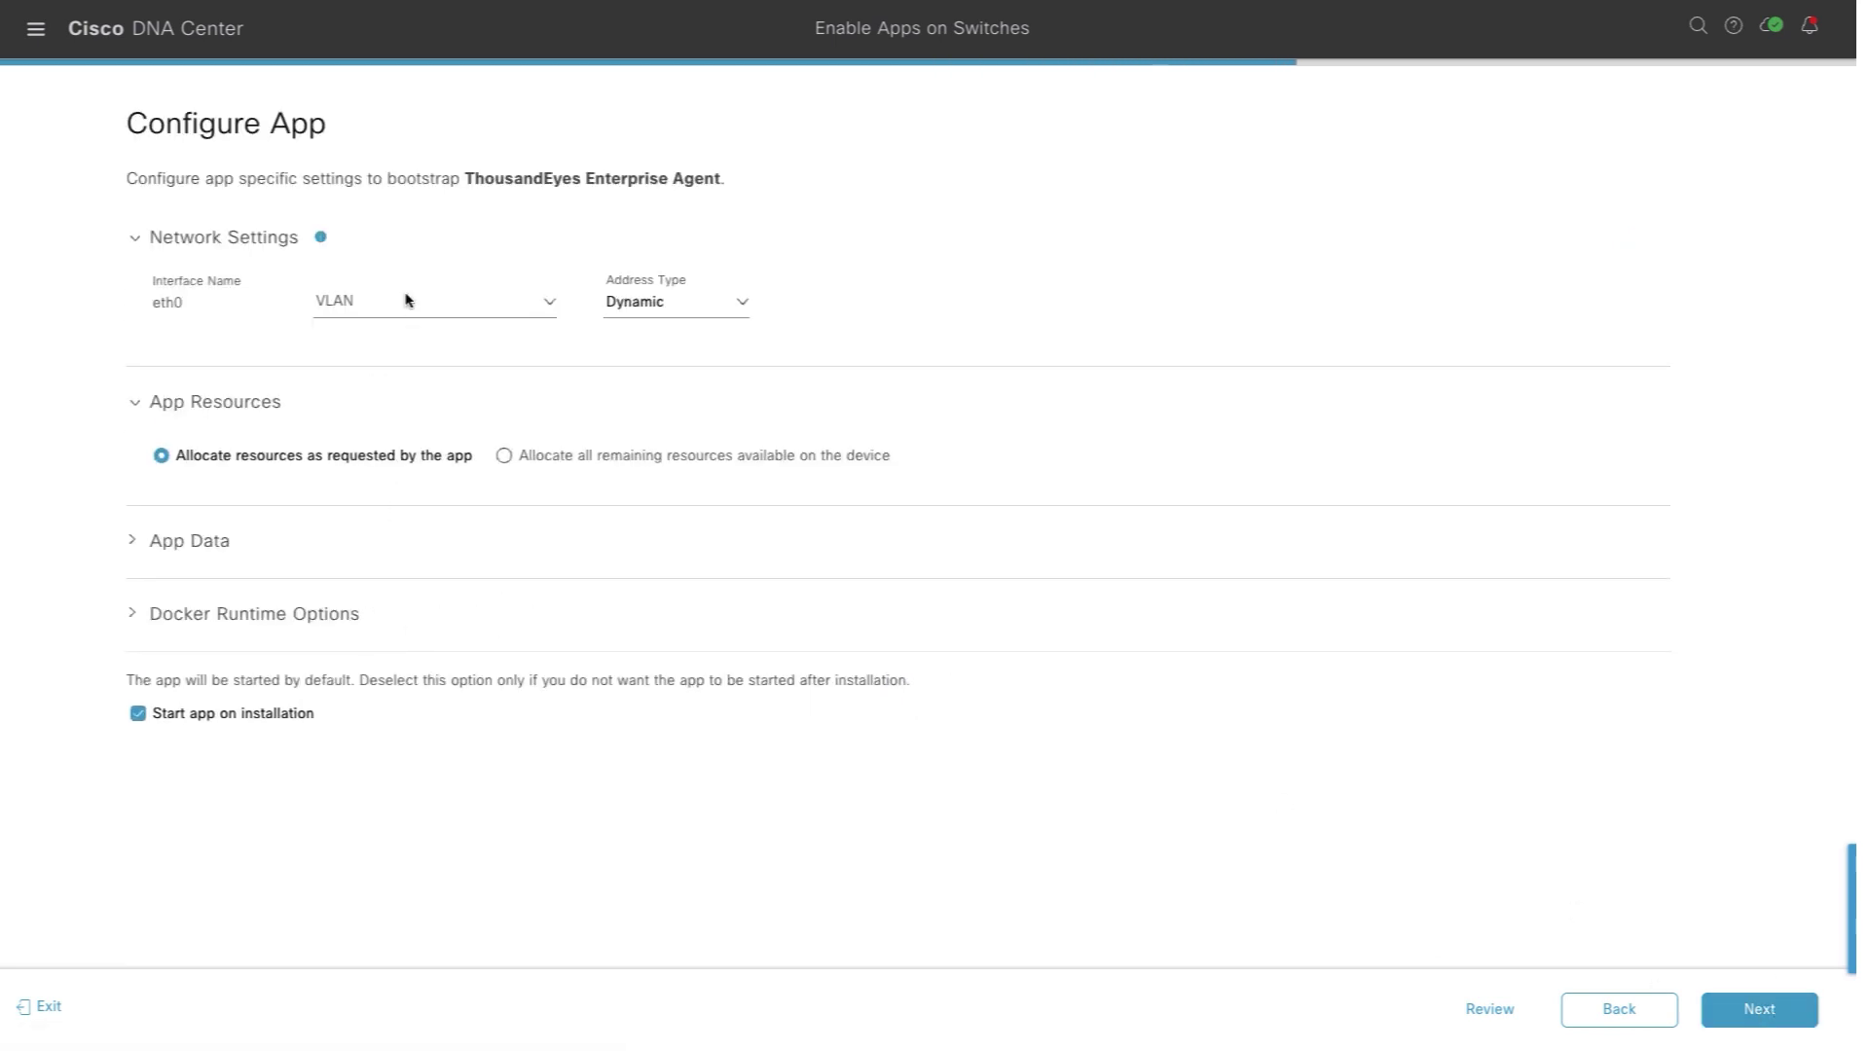
- Switch the address type to Static and import settings from eth0_NetworkSettings (1).csv
{"action": "left_click", "coordinate": [677, 304]}
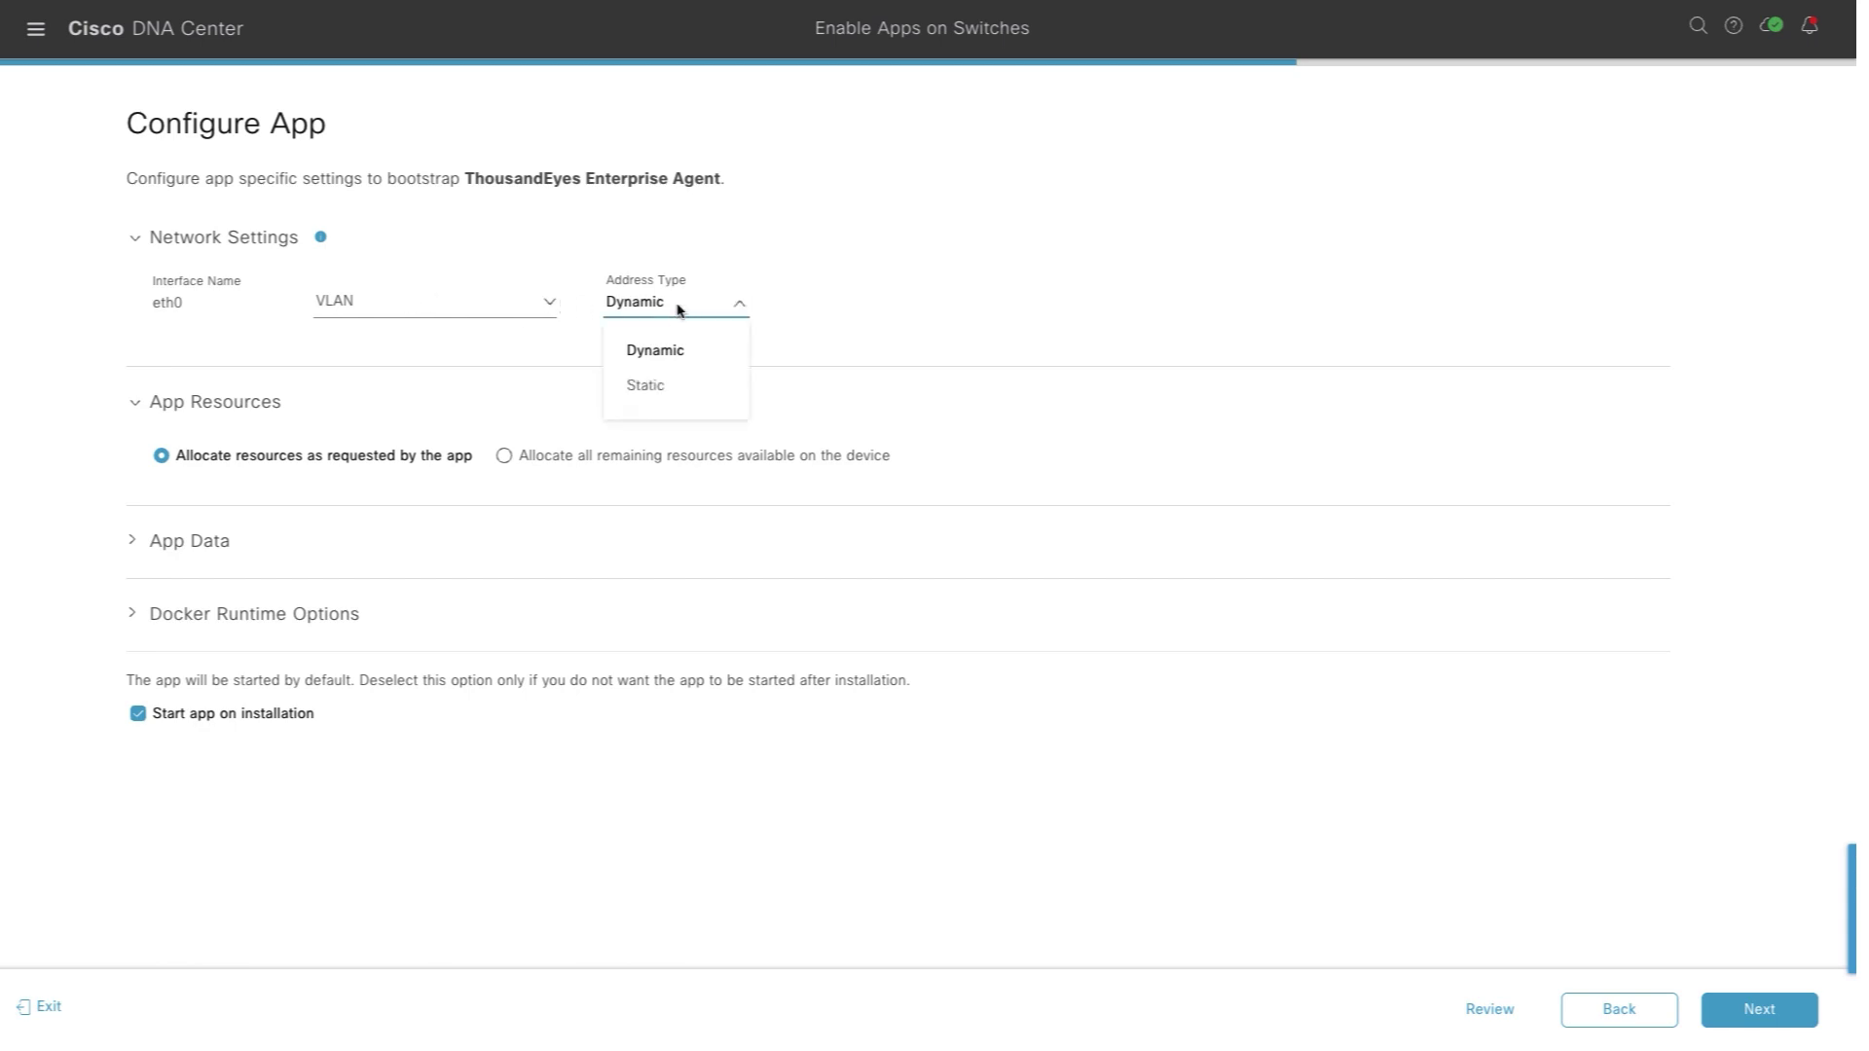
{"action": "left_click", "coordinate": [672, 387]}
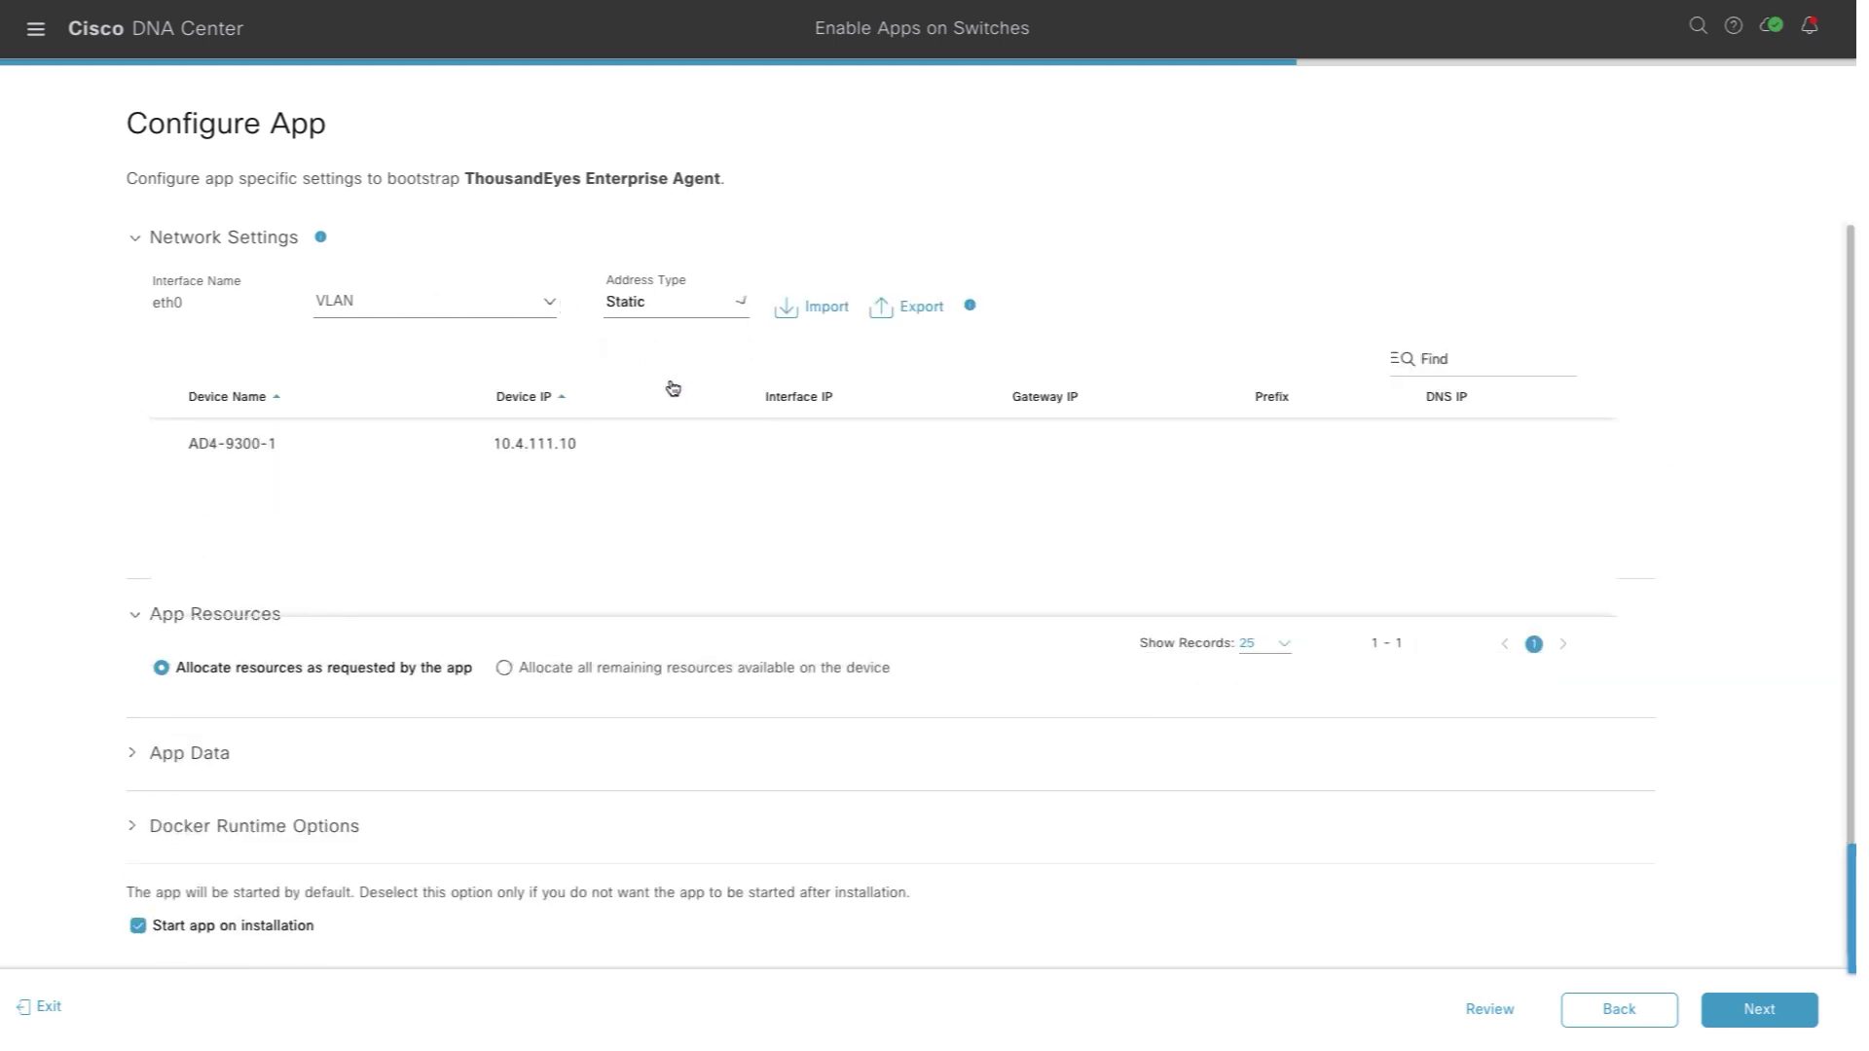
{"action": "left_click", "coordinate": [808, 309]}
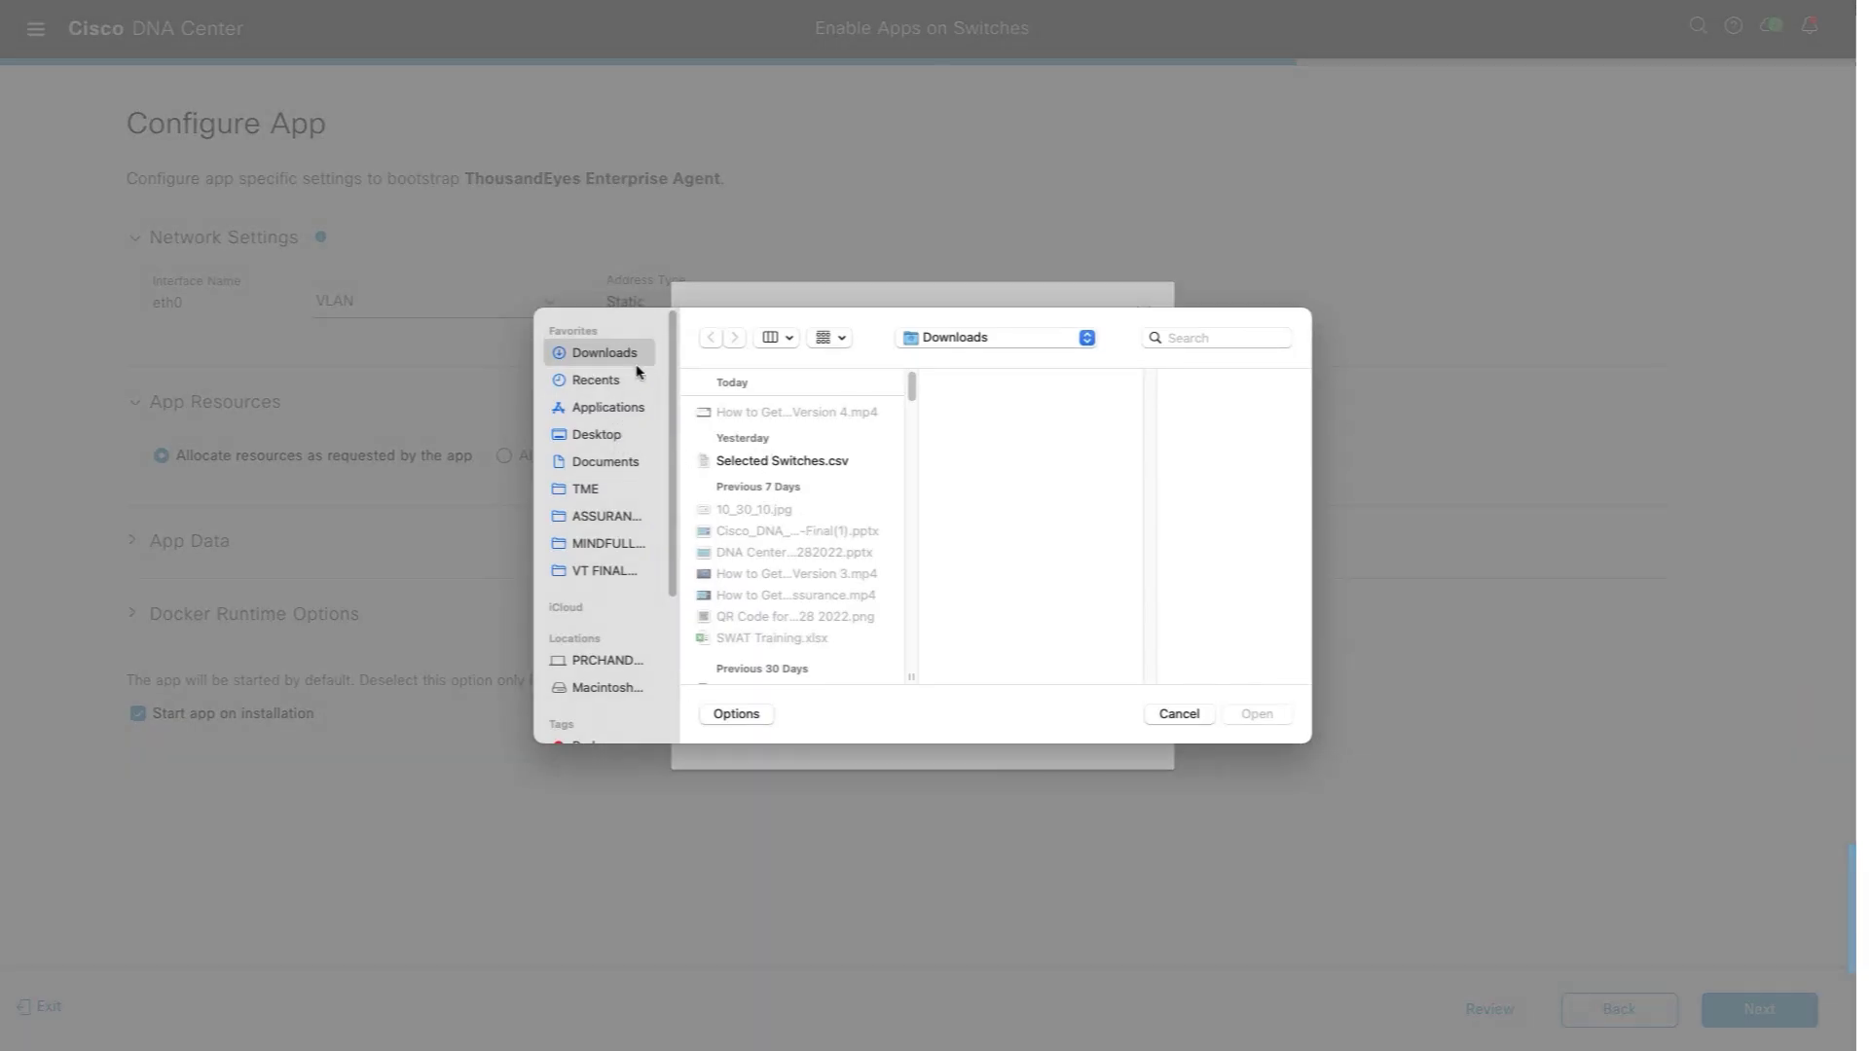
{"action": "scroll", "coordinate": [813, 632], "scroll_direction": "down", "scroll_amount": 3}
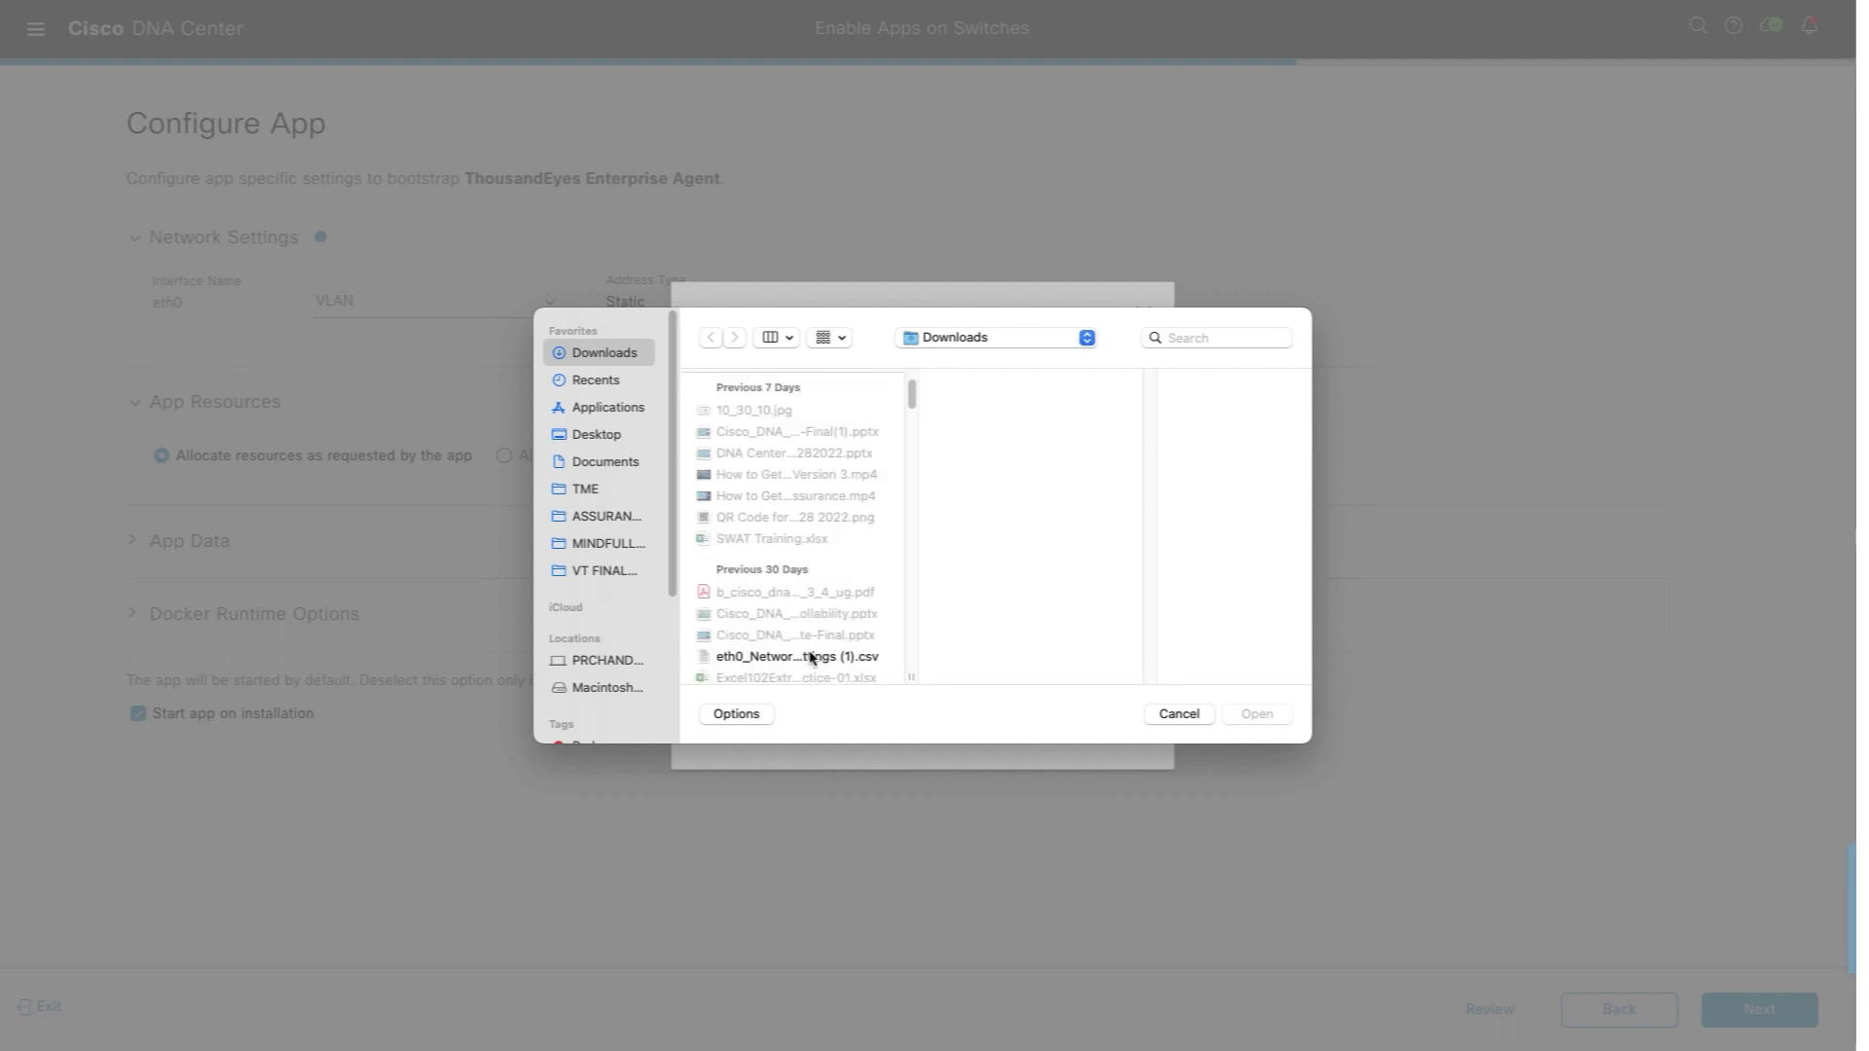
{"action": "left_click", "coordinate": [810, 657]}
{"action": "left_click", "coordinate": [1250, 716]}
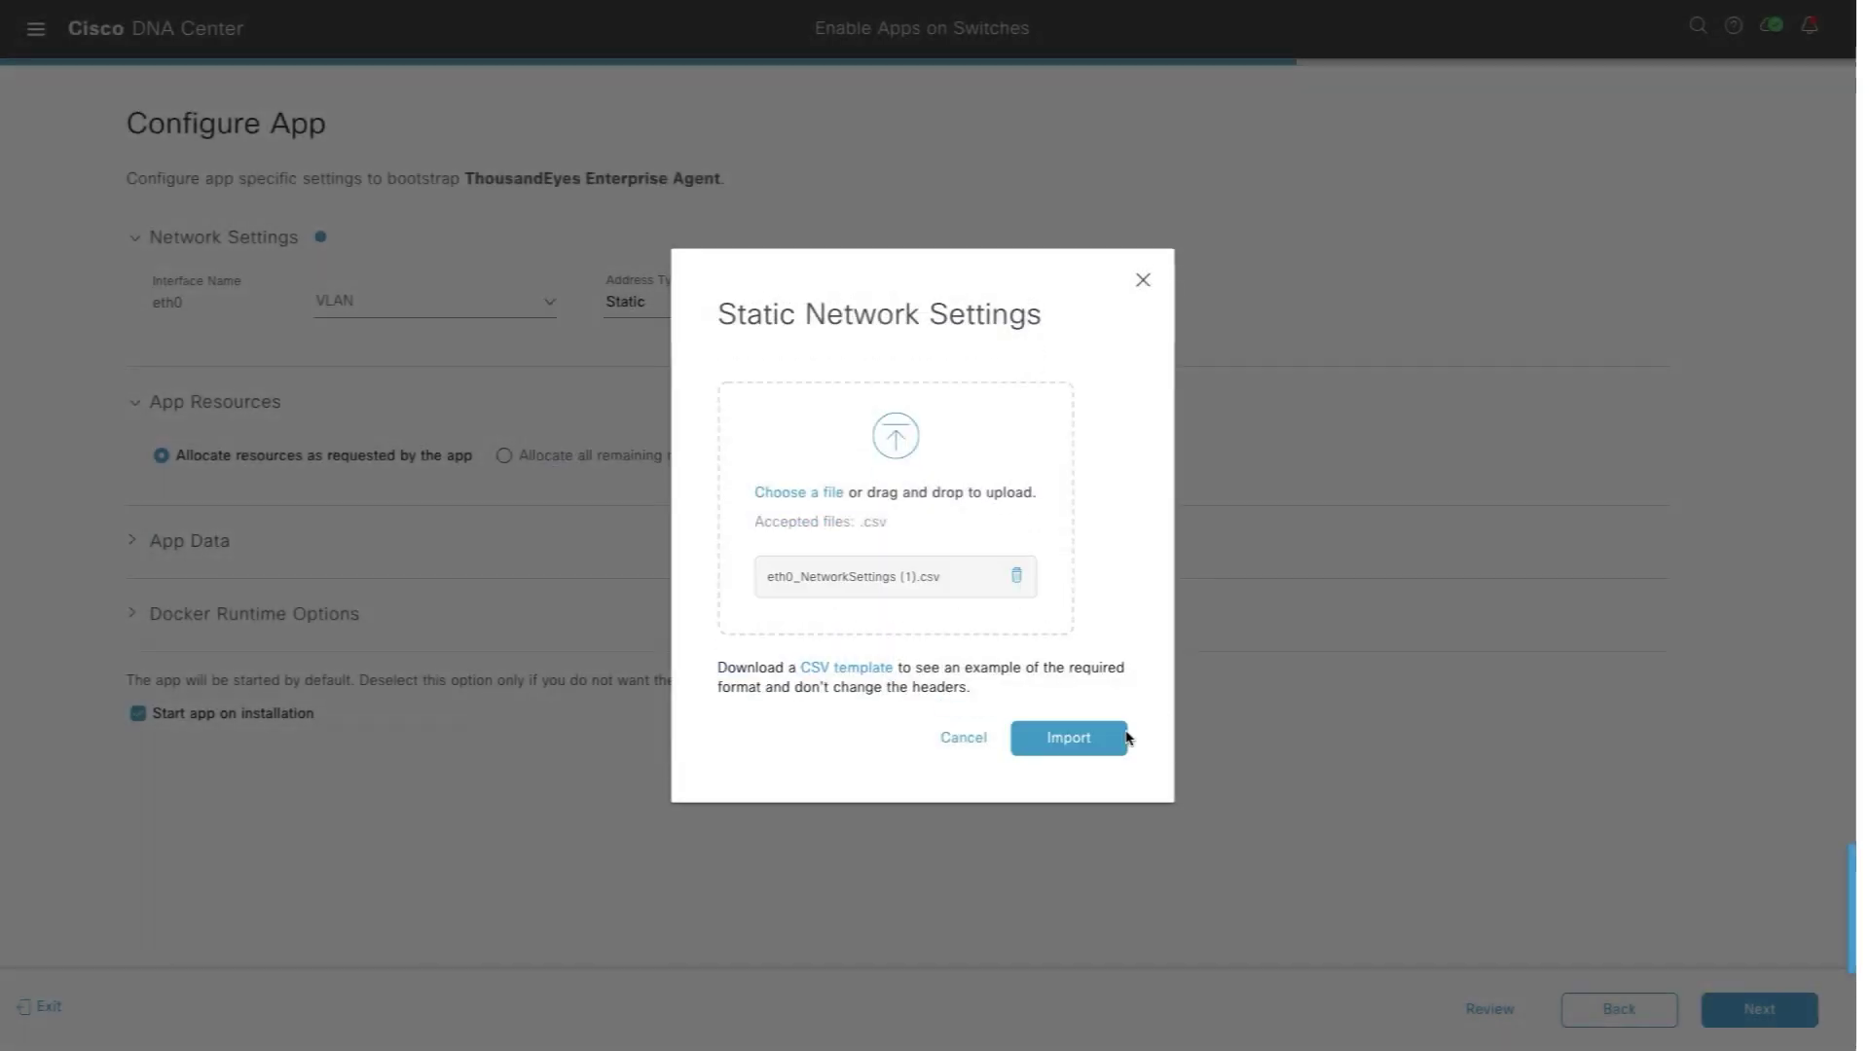
{"action": "left_click", "coordinate": [1074, 744]}
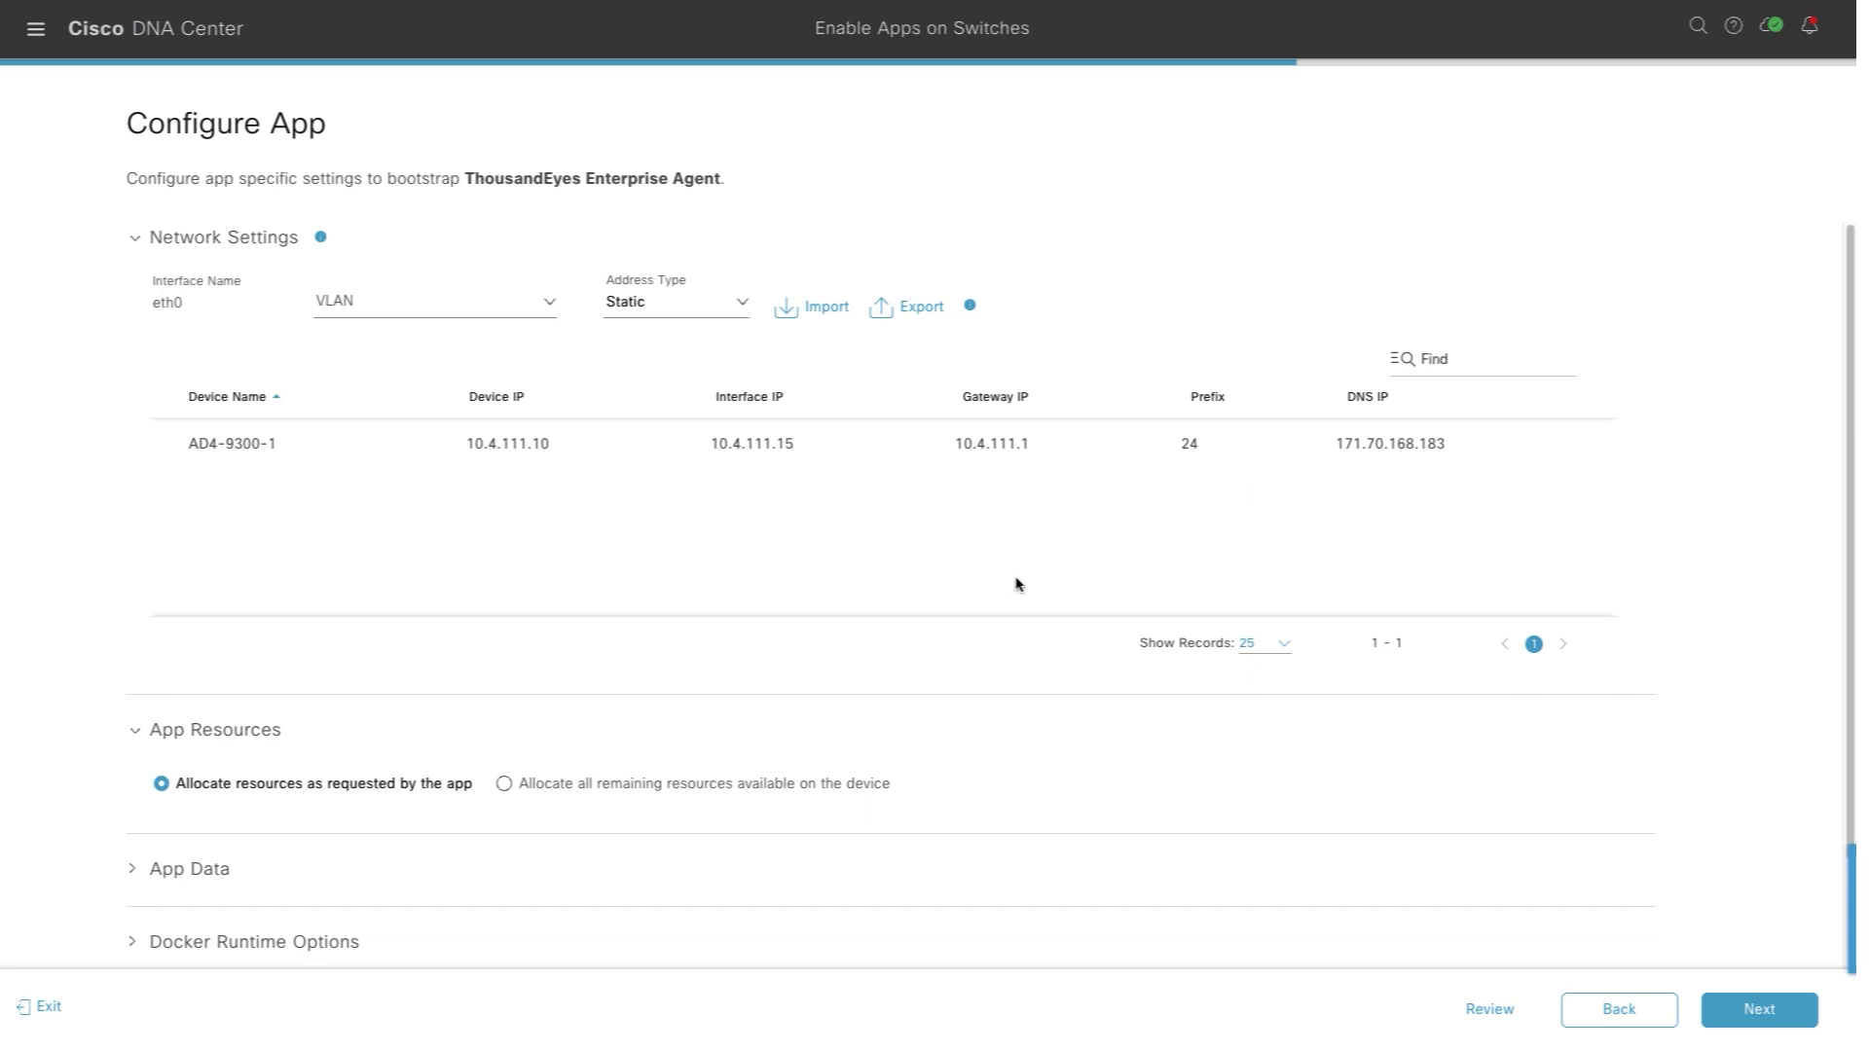
- Delete TOKEN_NOT_SET from Docker Runtime Options, then show the ThousandEyes list of 8 enterprise agents
{"action": "scroll", "coordinate": [134, 876], "scroll_direction": "down", "scroll_amount": 1}
{"action": "left_click", "coordinate": [132, 941]}
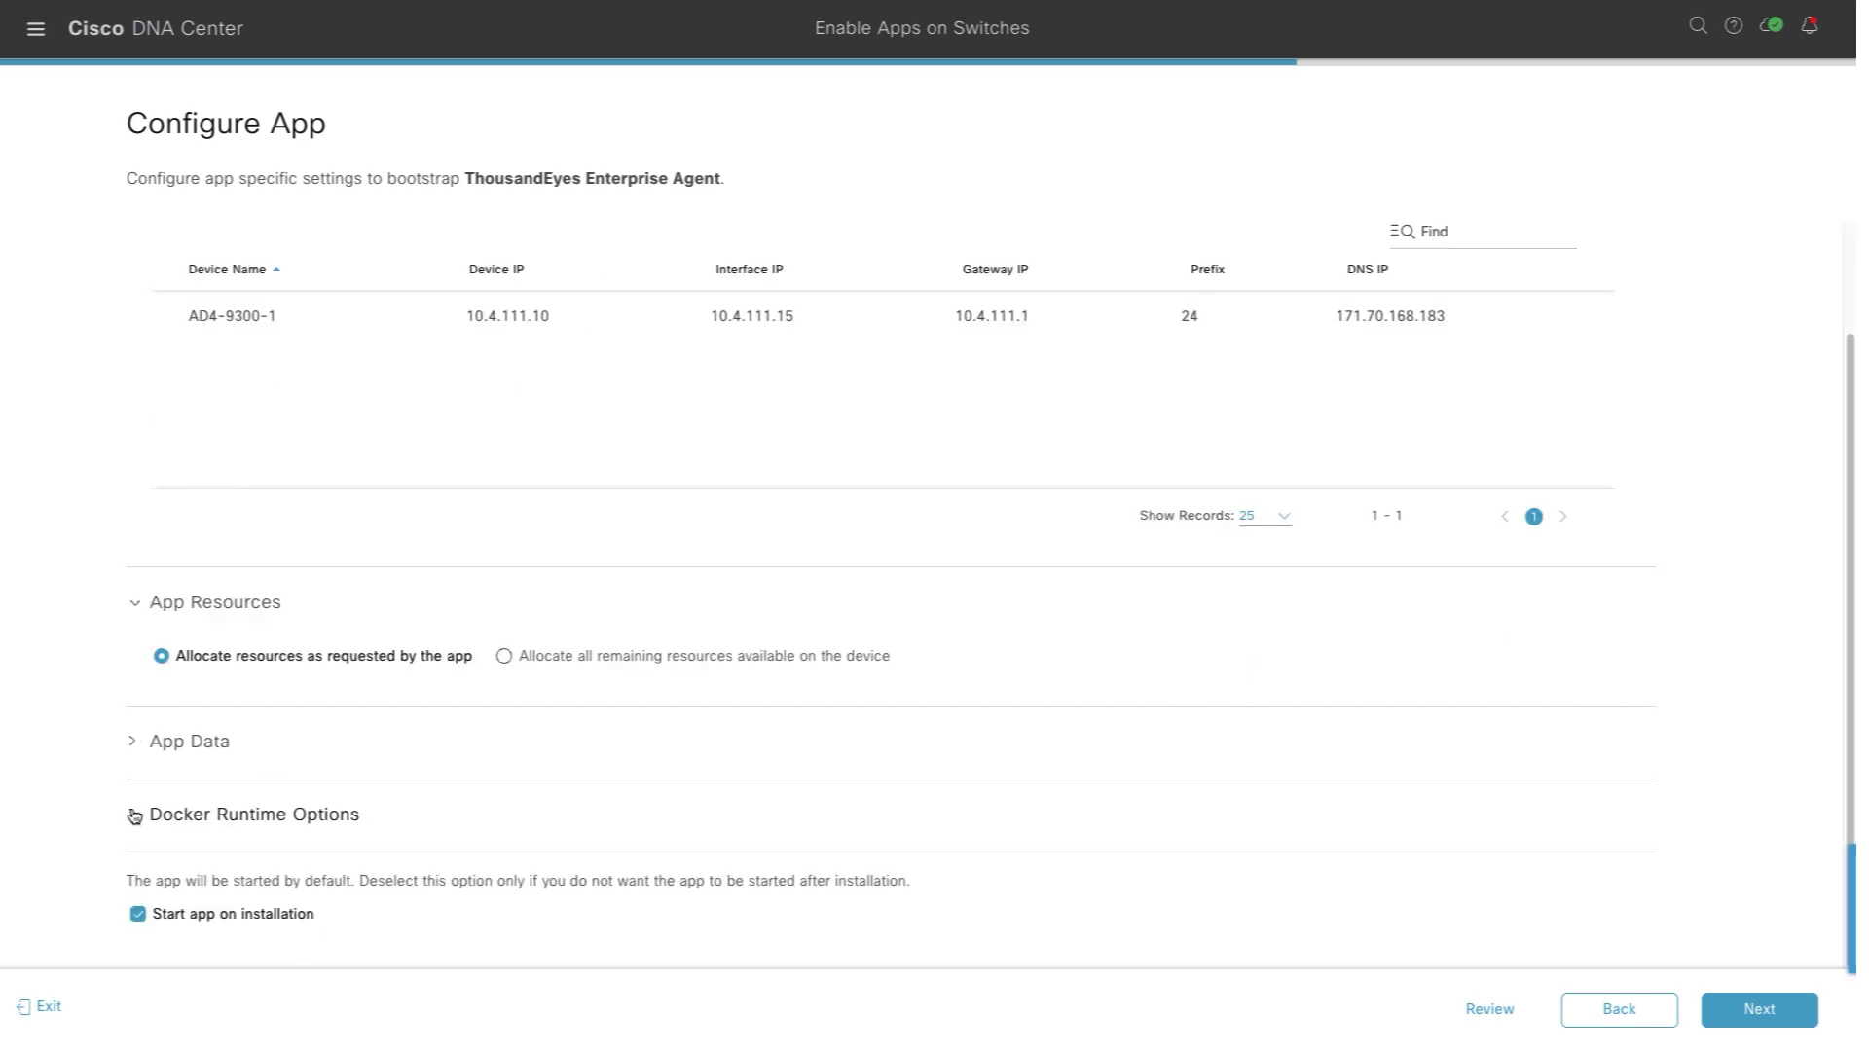
{"action": "scroll", "coordinate": [555, 760], "scroll_direction": "down", "scroll_amount": 1}
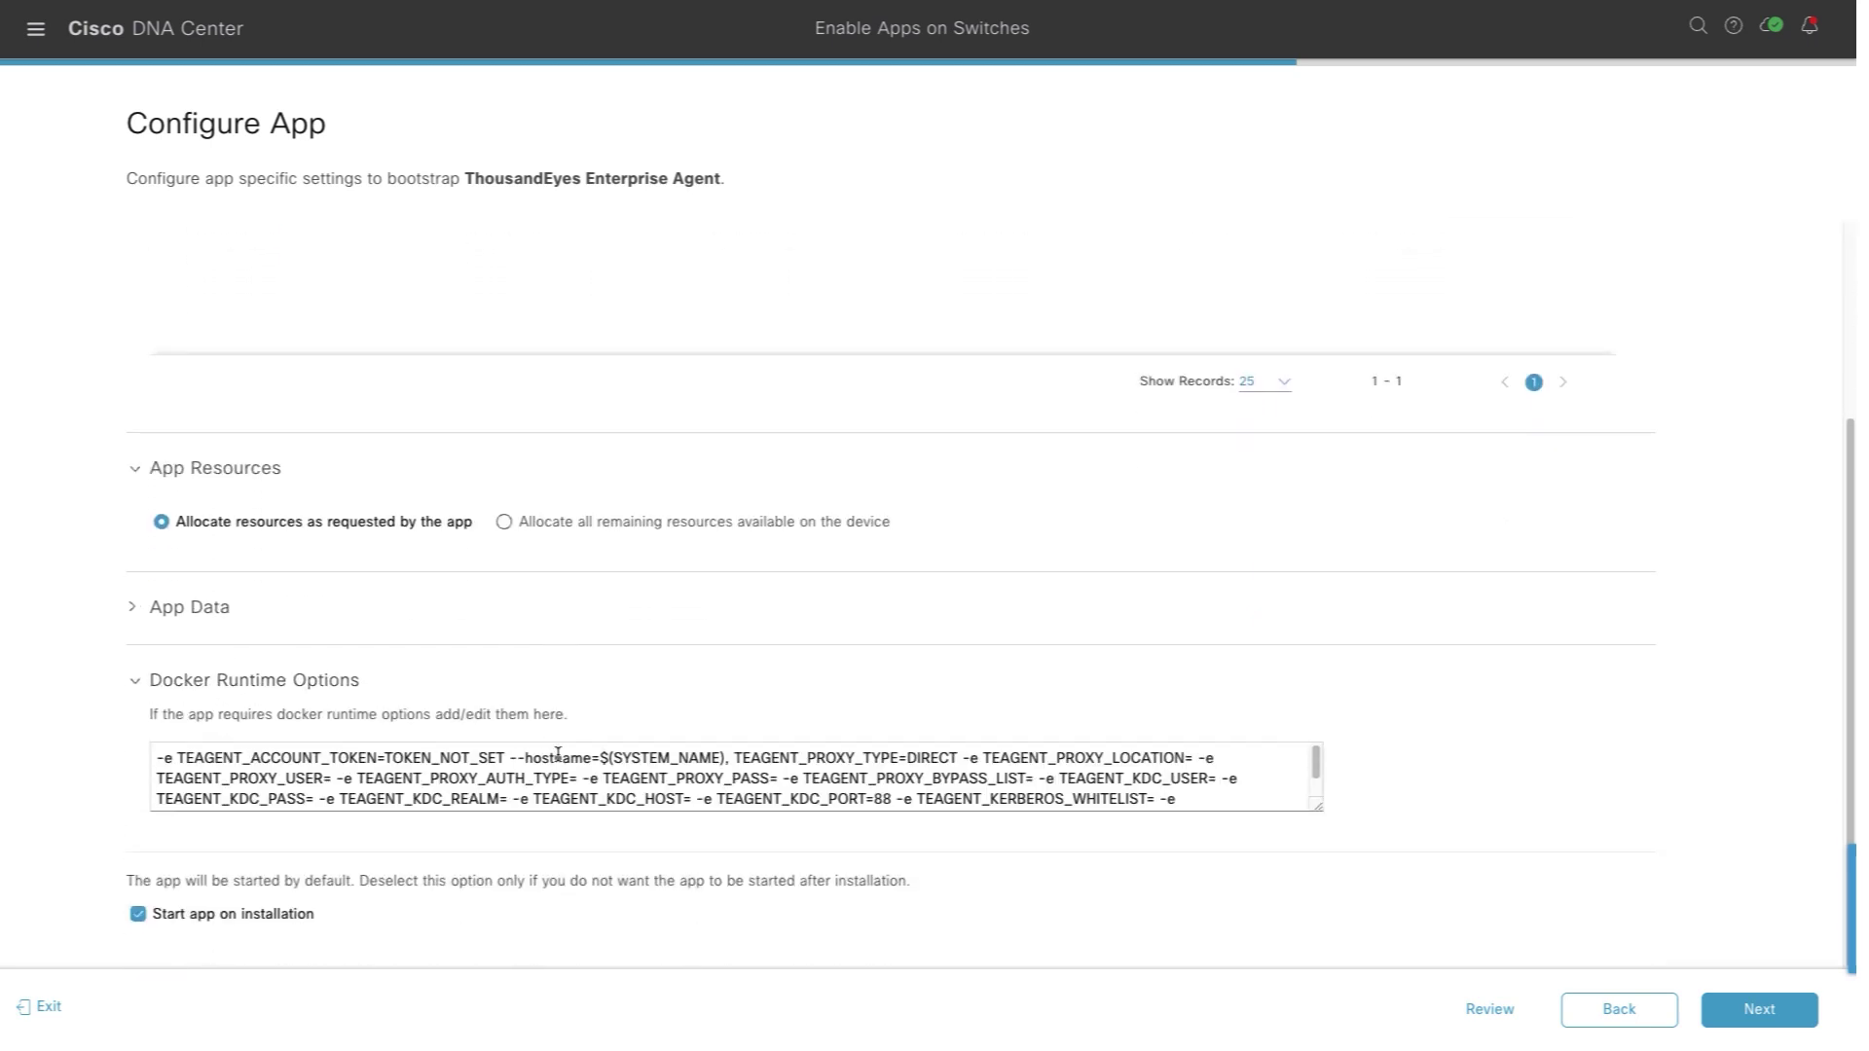
{"action": "scroll", "coordinate": [558, 755], "scroll_direction": "down", "scroll_amount": 1}
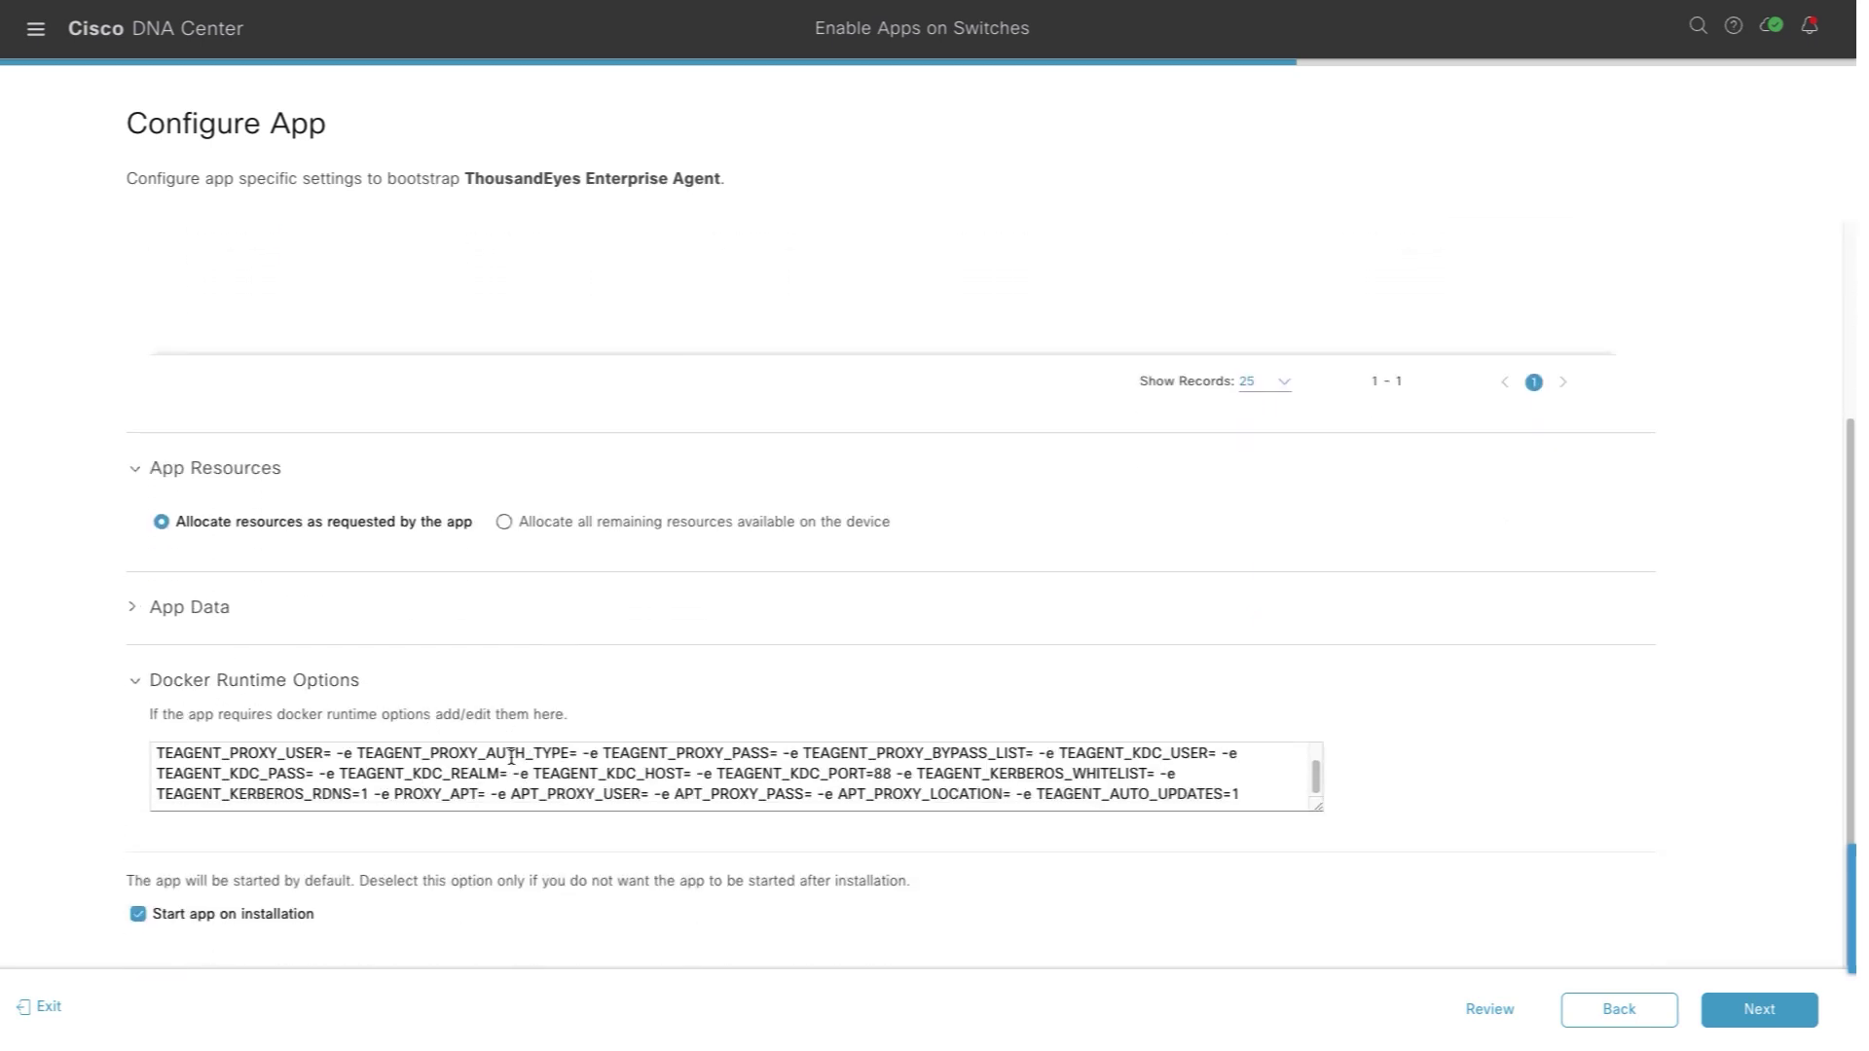
{"action": "scroll", "coordinate": [511, 757], "scroll_direction": "up", "scroll_amount": 1}
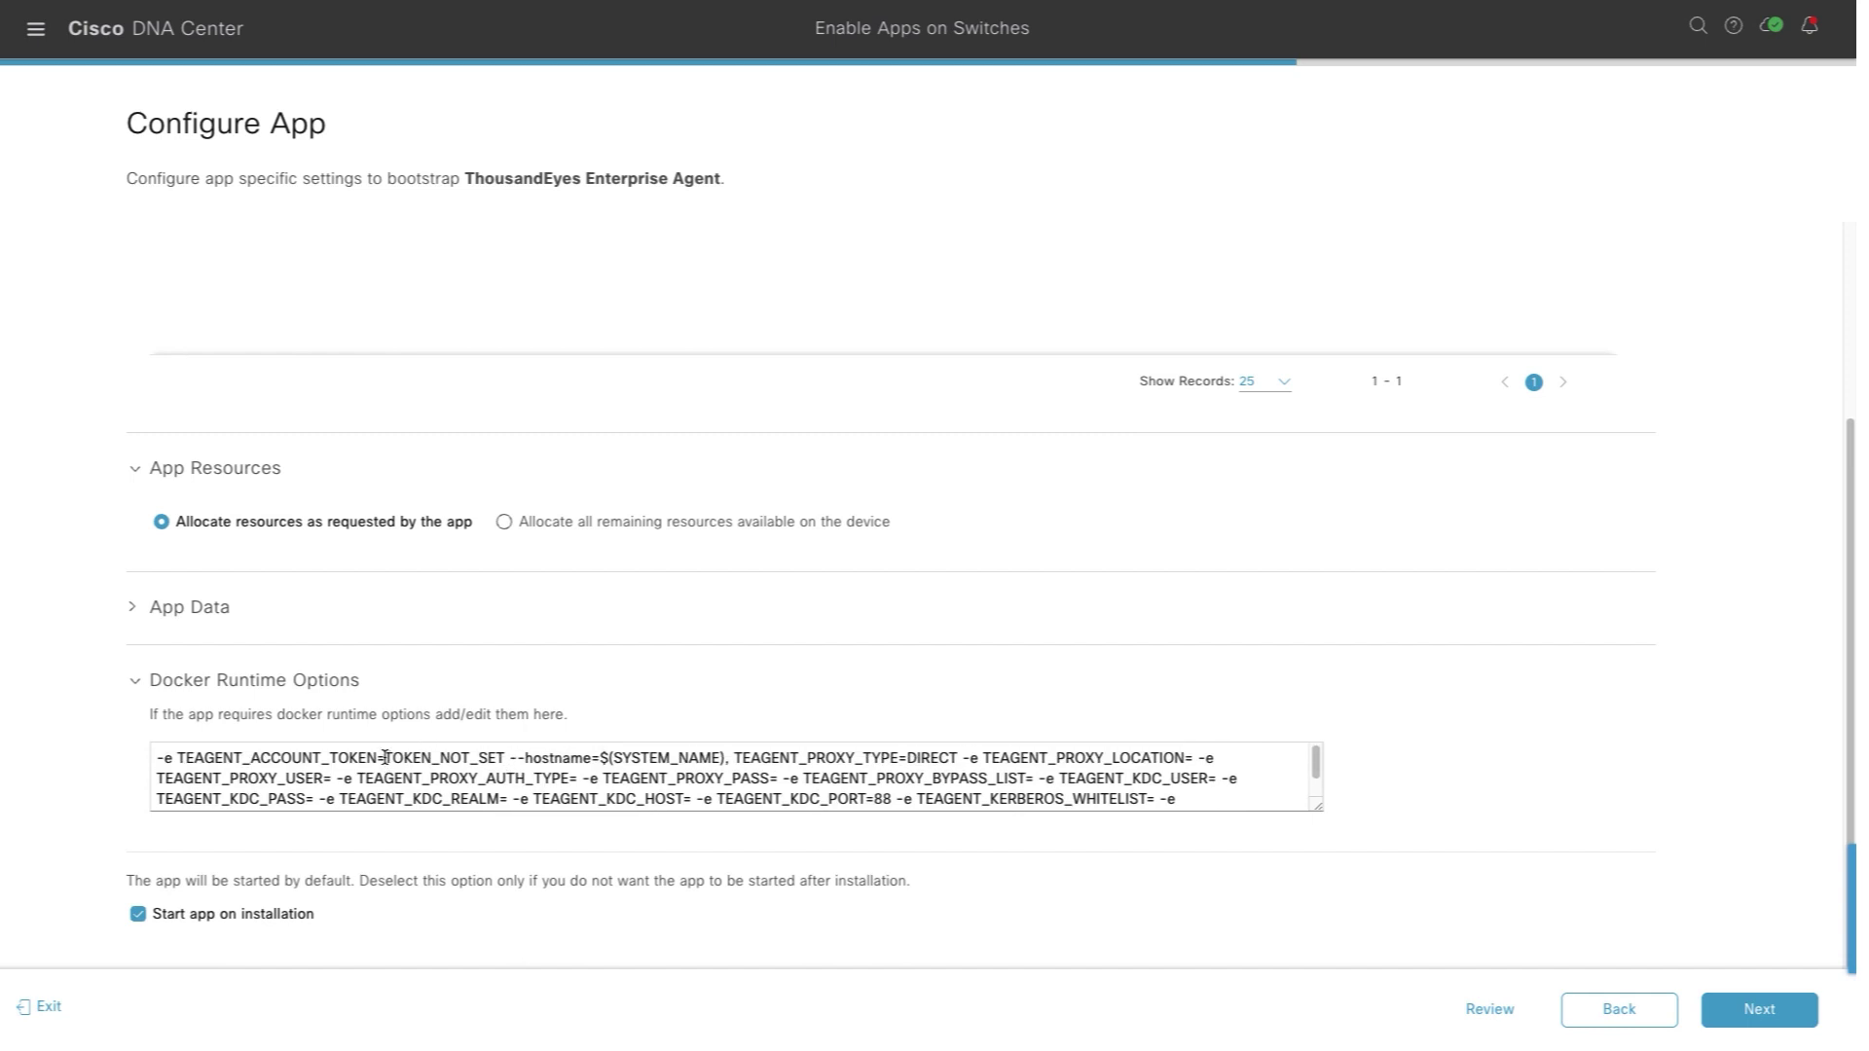
{"action": "left_click_drag", "start_coordinate": [385, 757], "coordinate": [506, 757]}
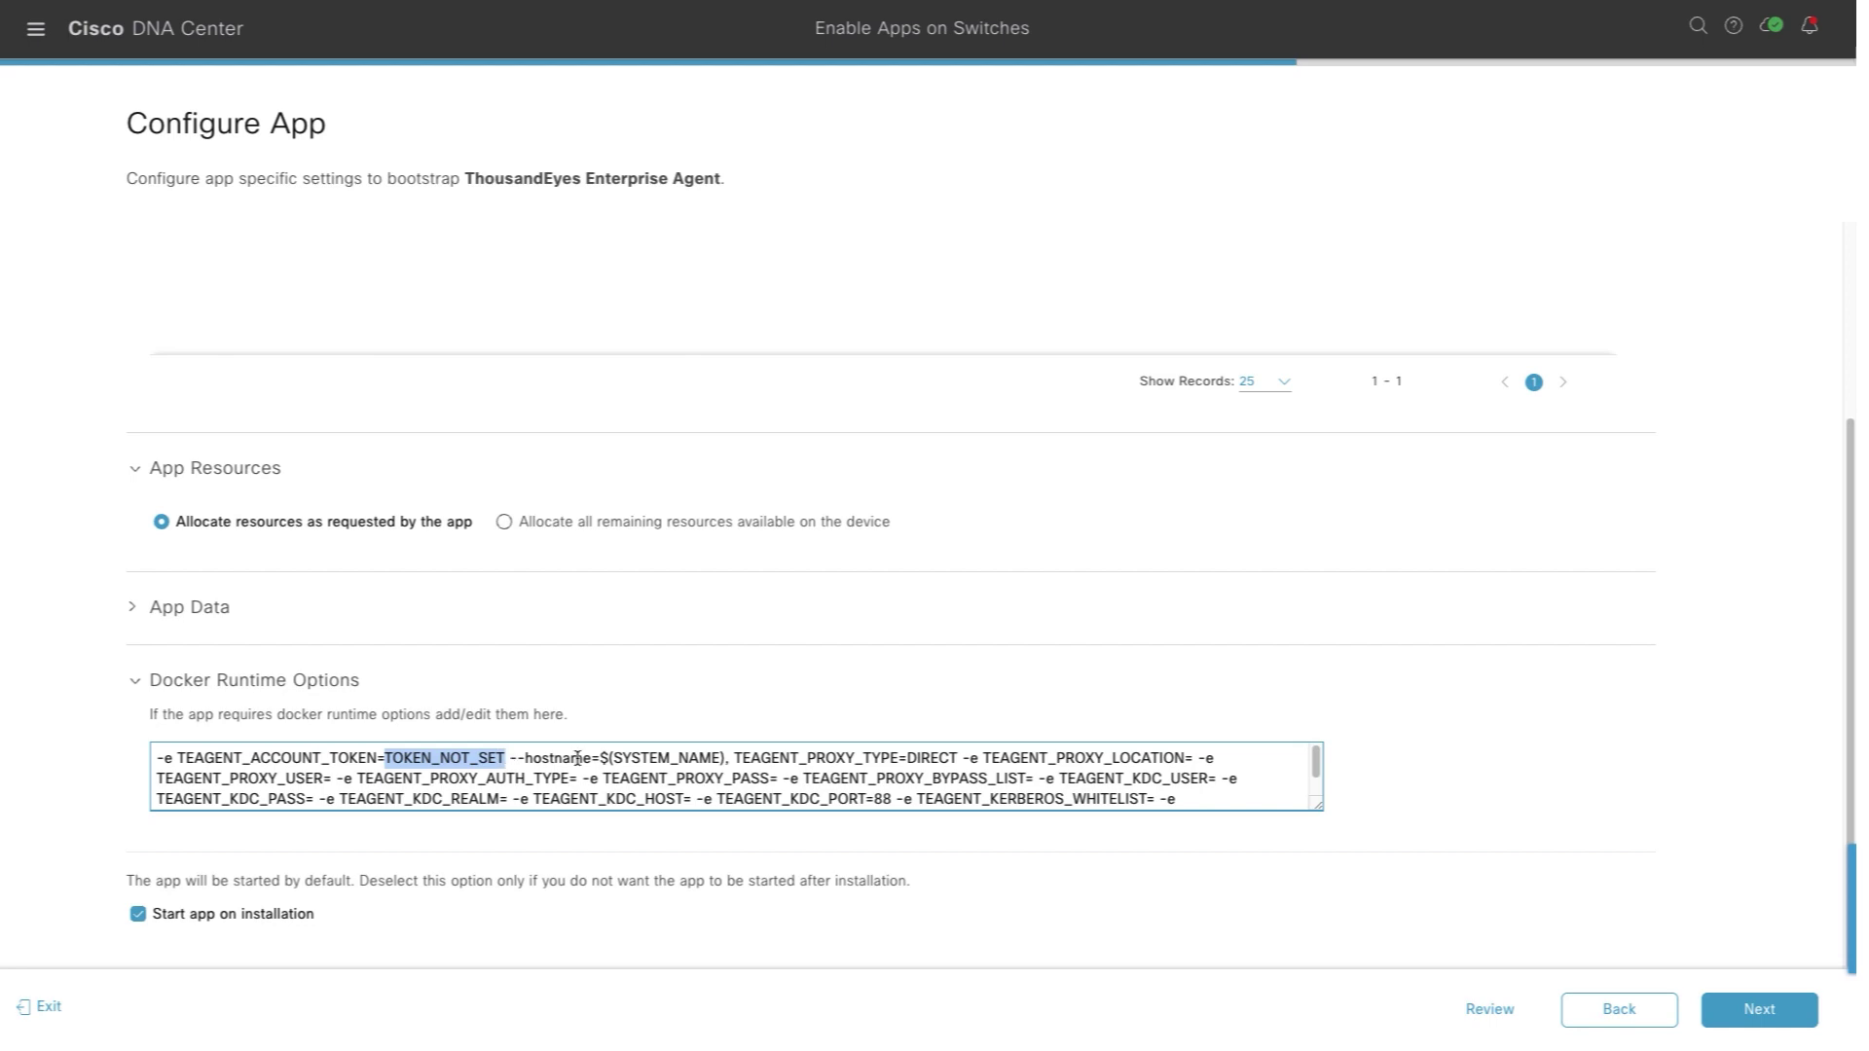
{"action": "key", "text": "BackSpace"}
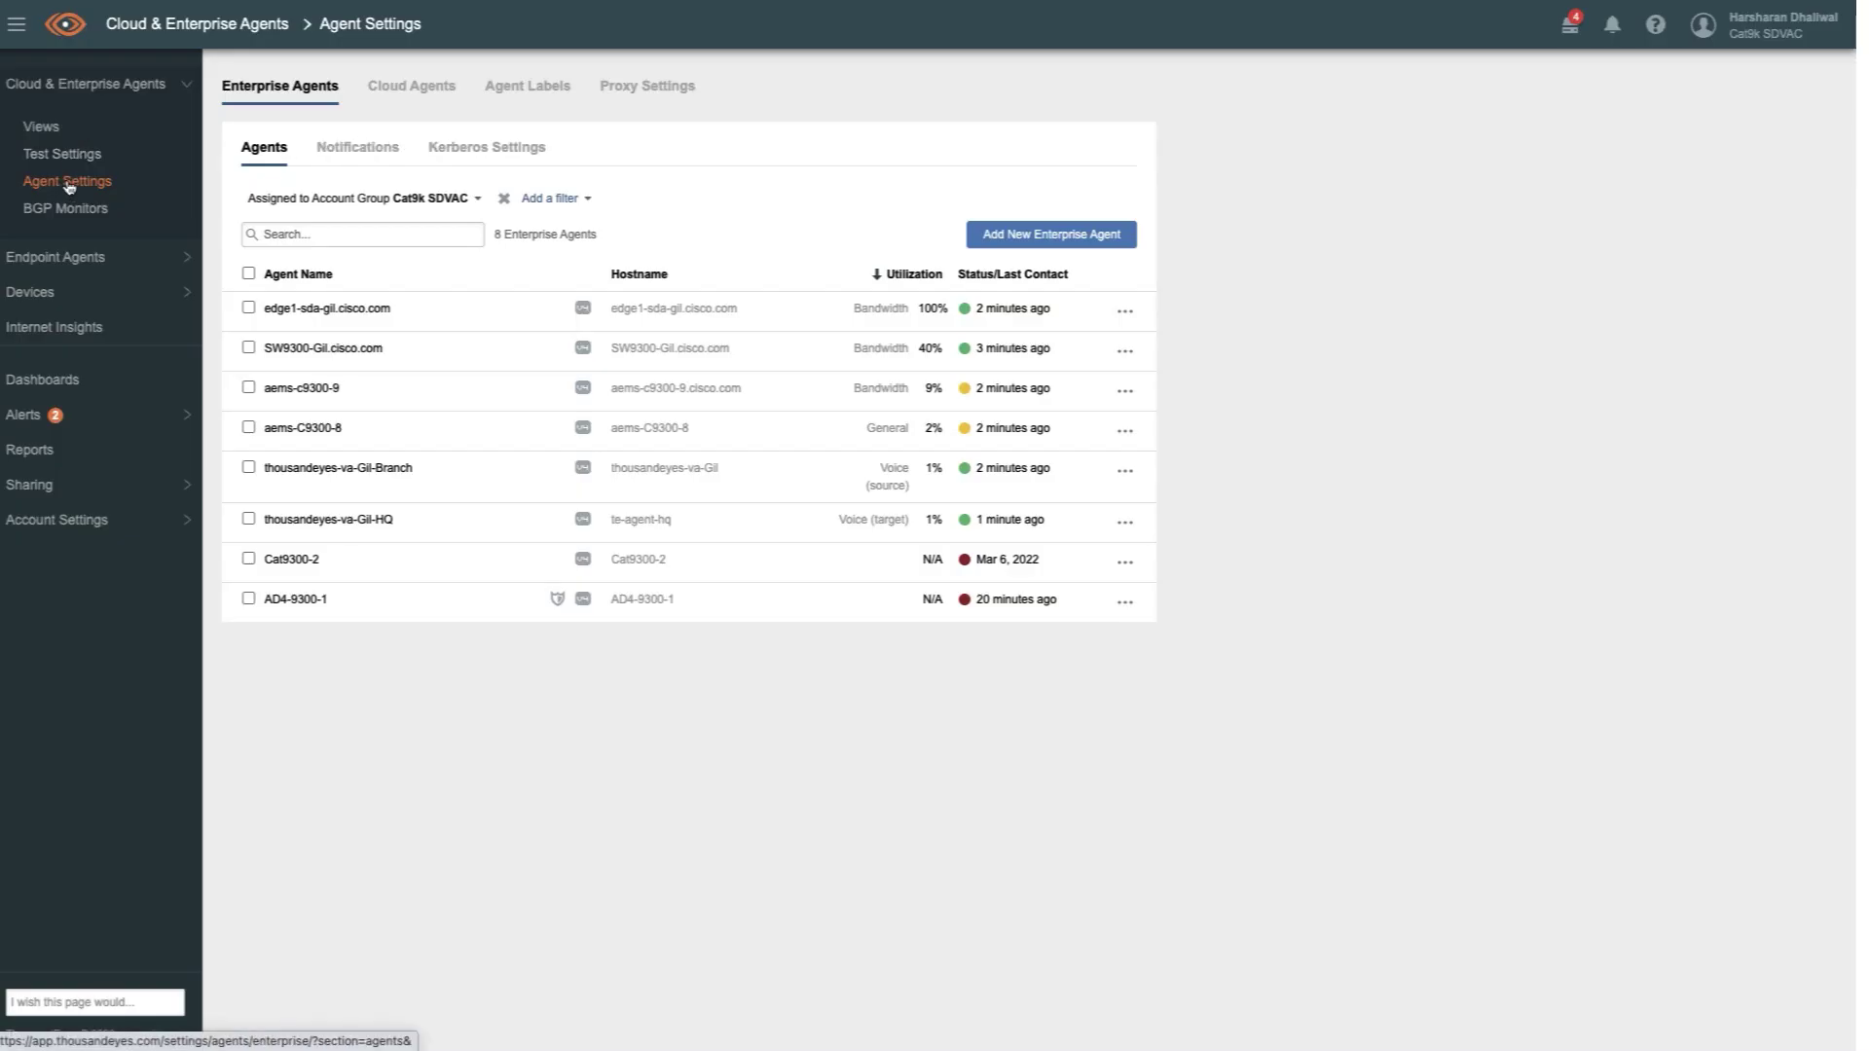
{"action": "left_click", "coordinate": [68, 183]}
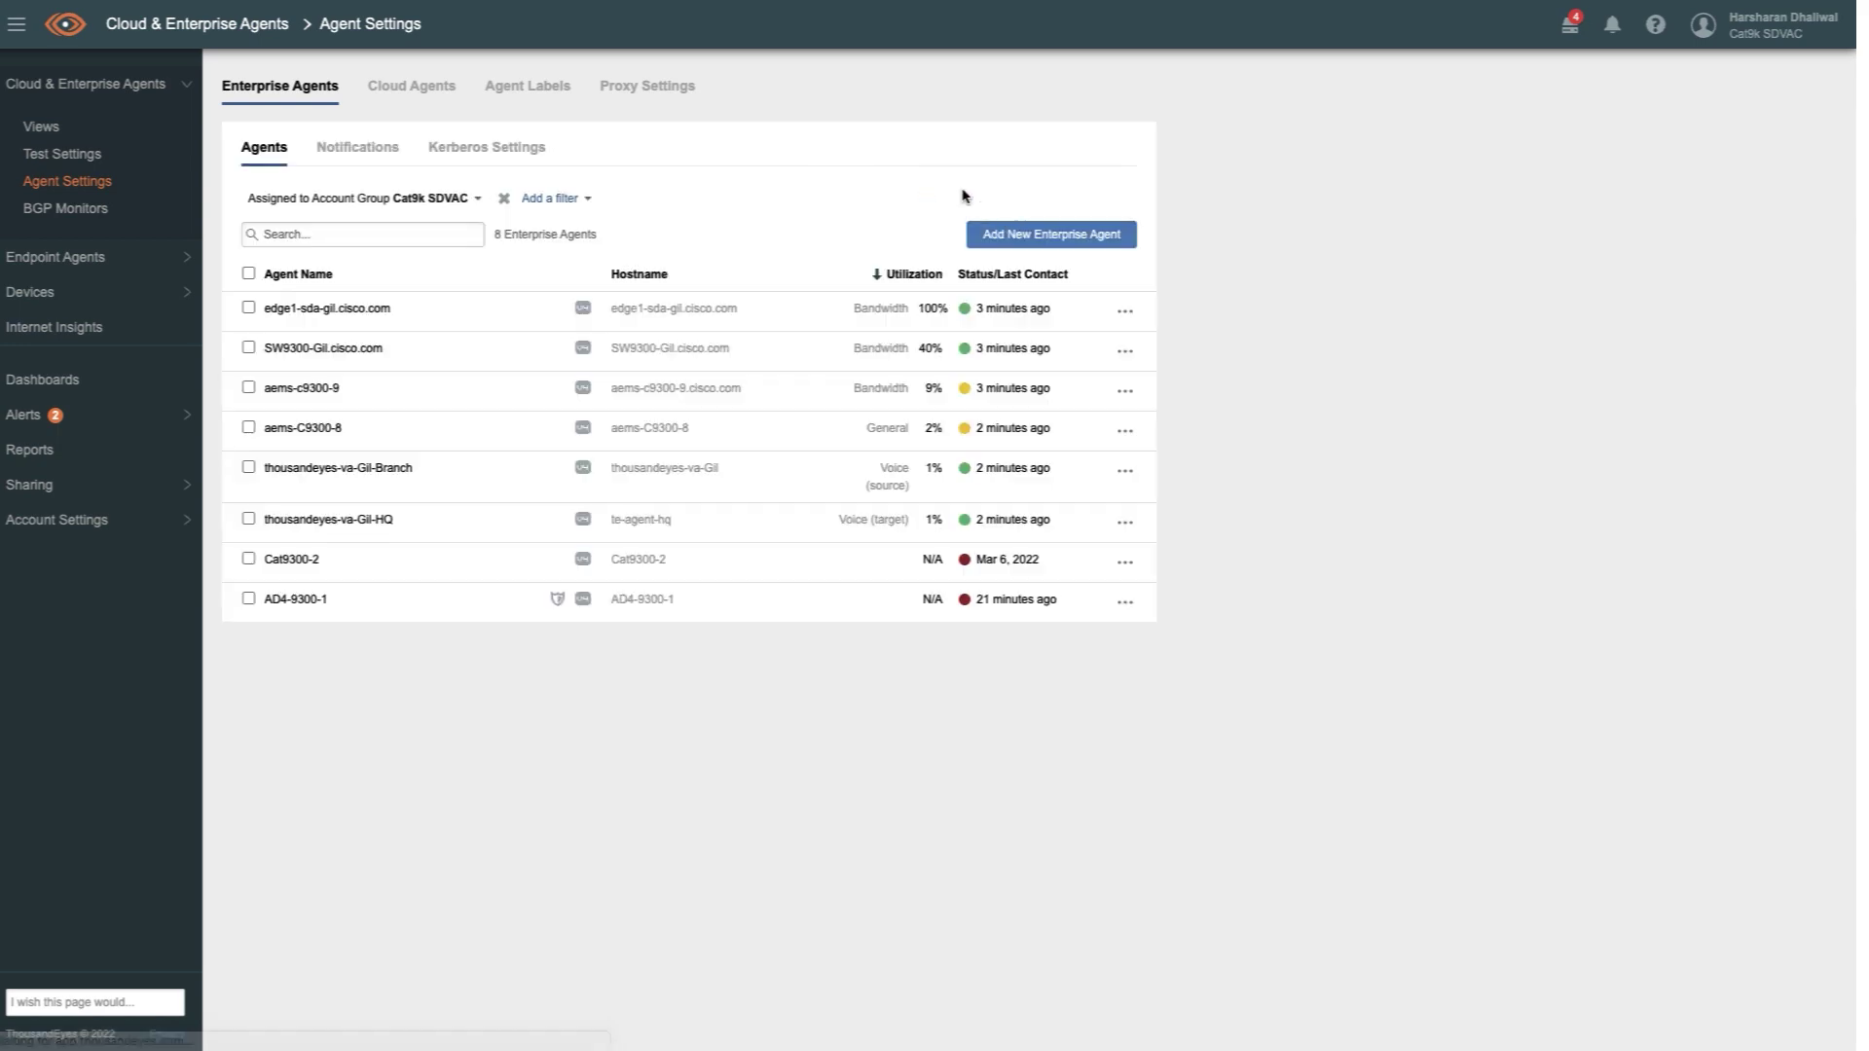
- Under Add New Enterprise Agent, reveal the Account Group Token and copy it
{"action": "left_click", "coordinate": [1090, 236]}
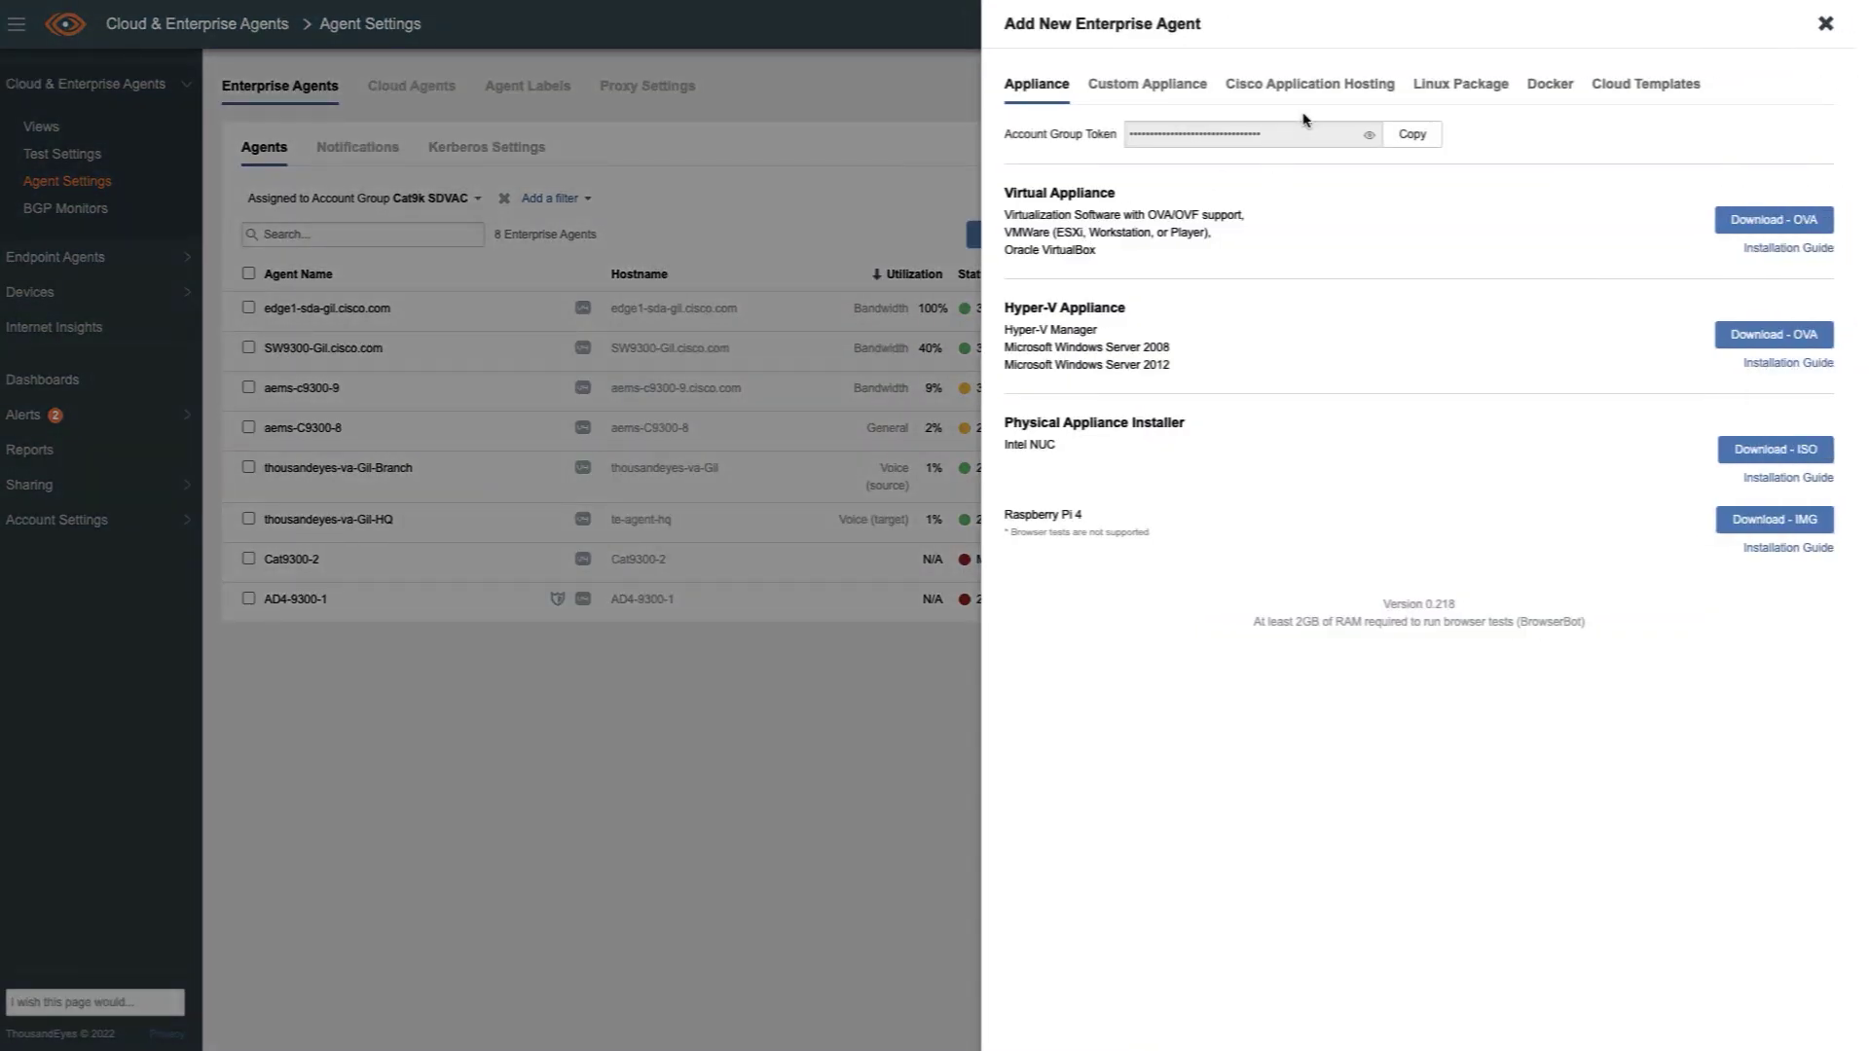
{"action": "left_click", "coordinate": [1369, 135]}
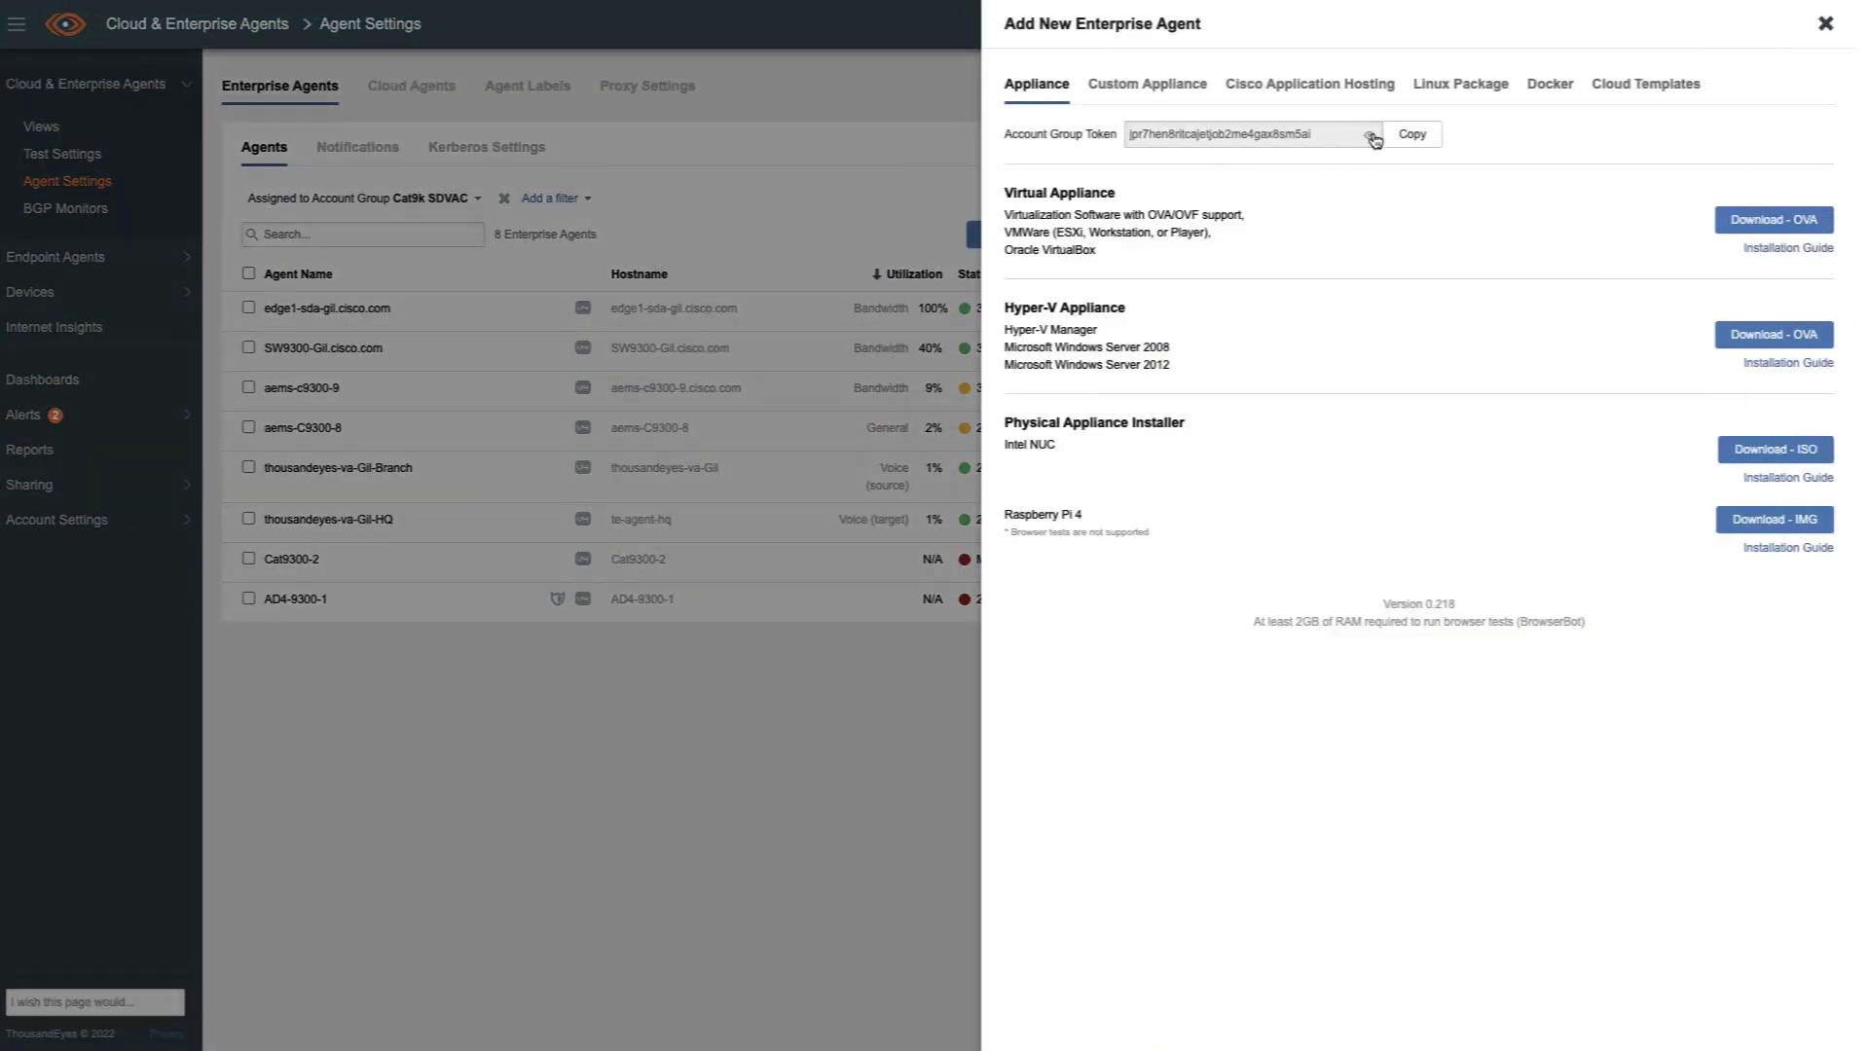
{"action": "double_click", "coordinate": [1233, 136]}
{"action": "right_click", "coordinate": [1232, 137]}
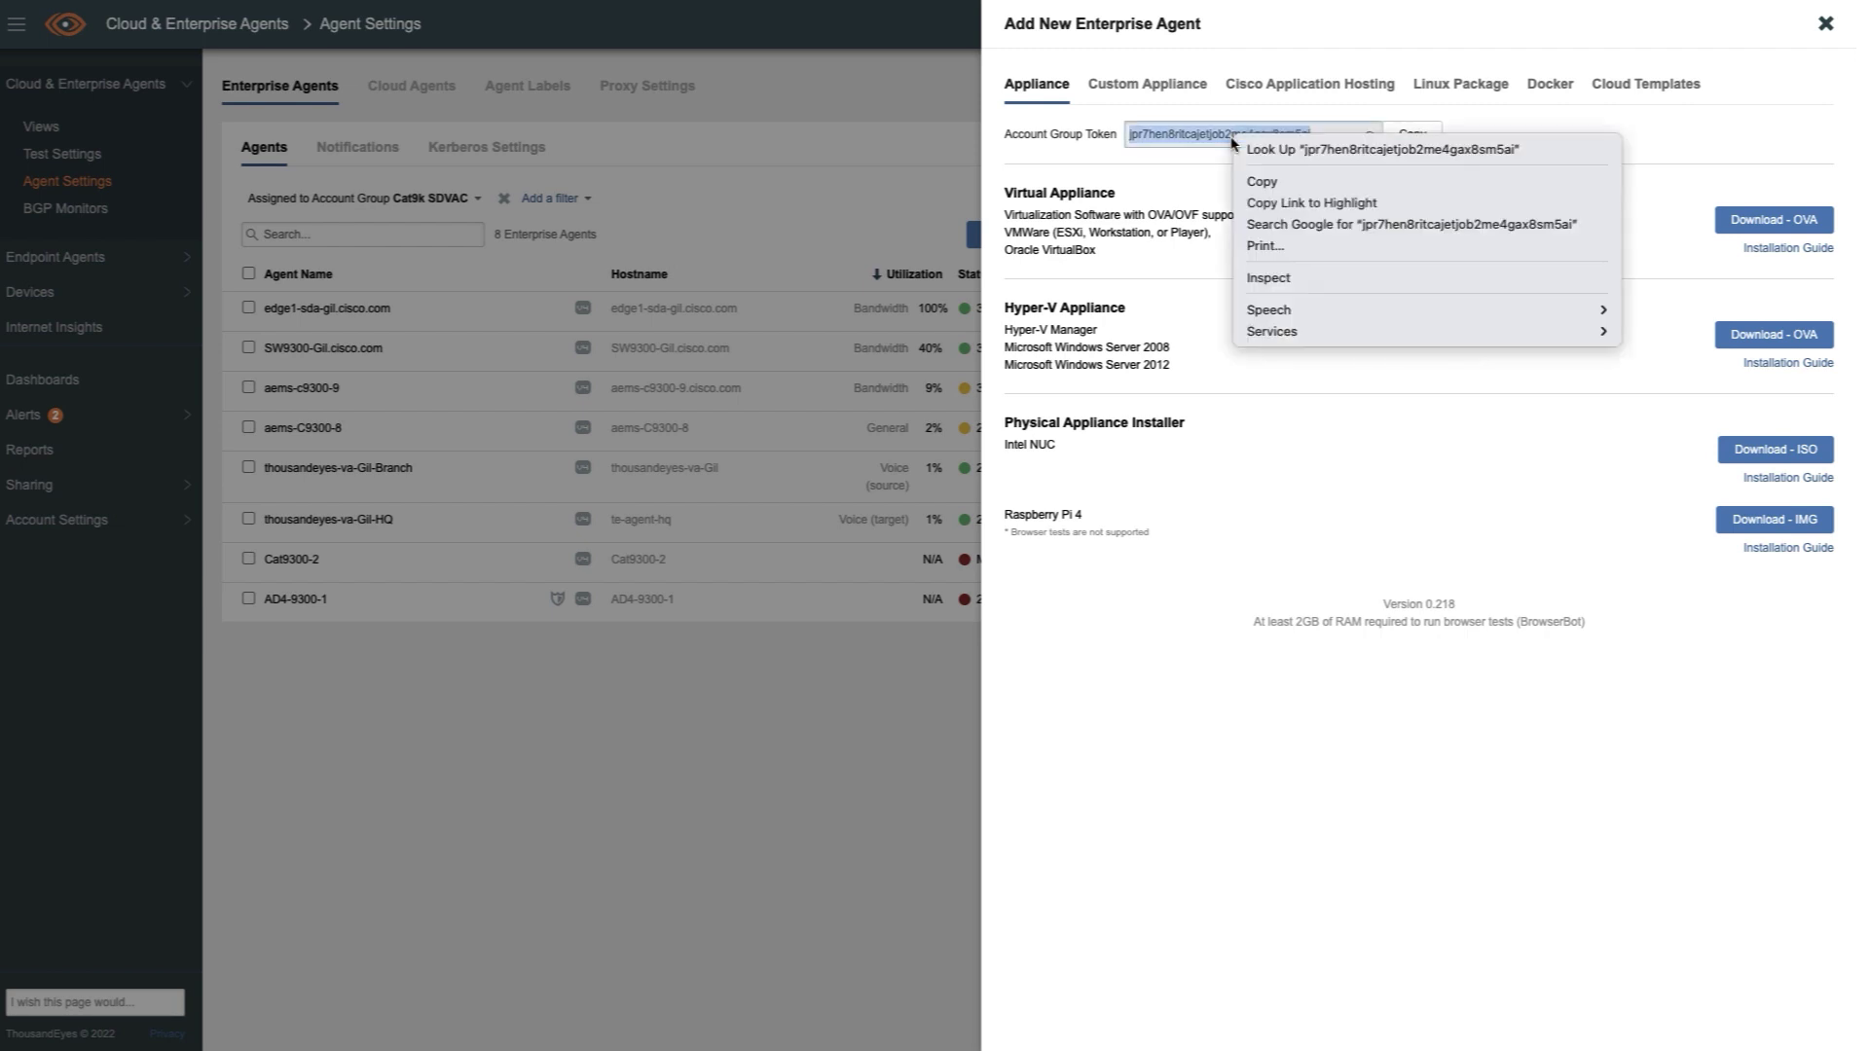
{"action": "left_click", "coordinate": [1274, 185]}
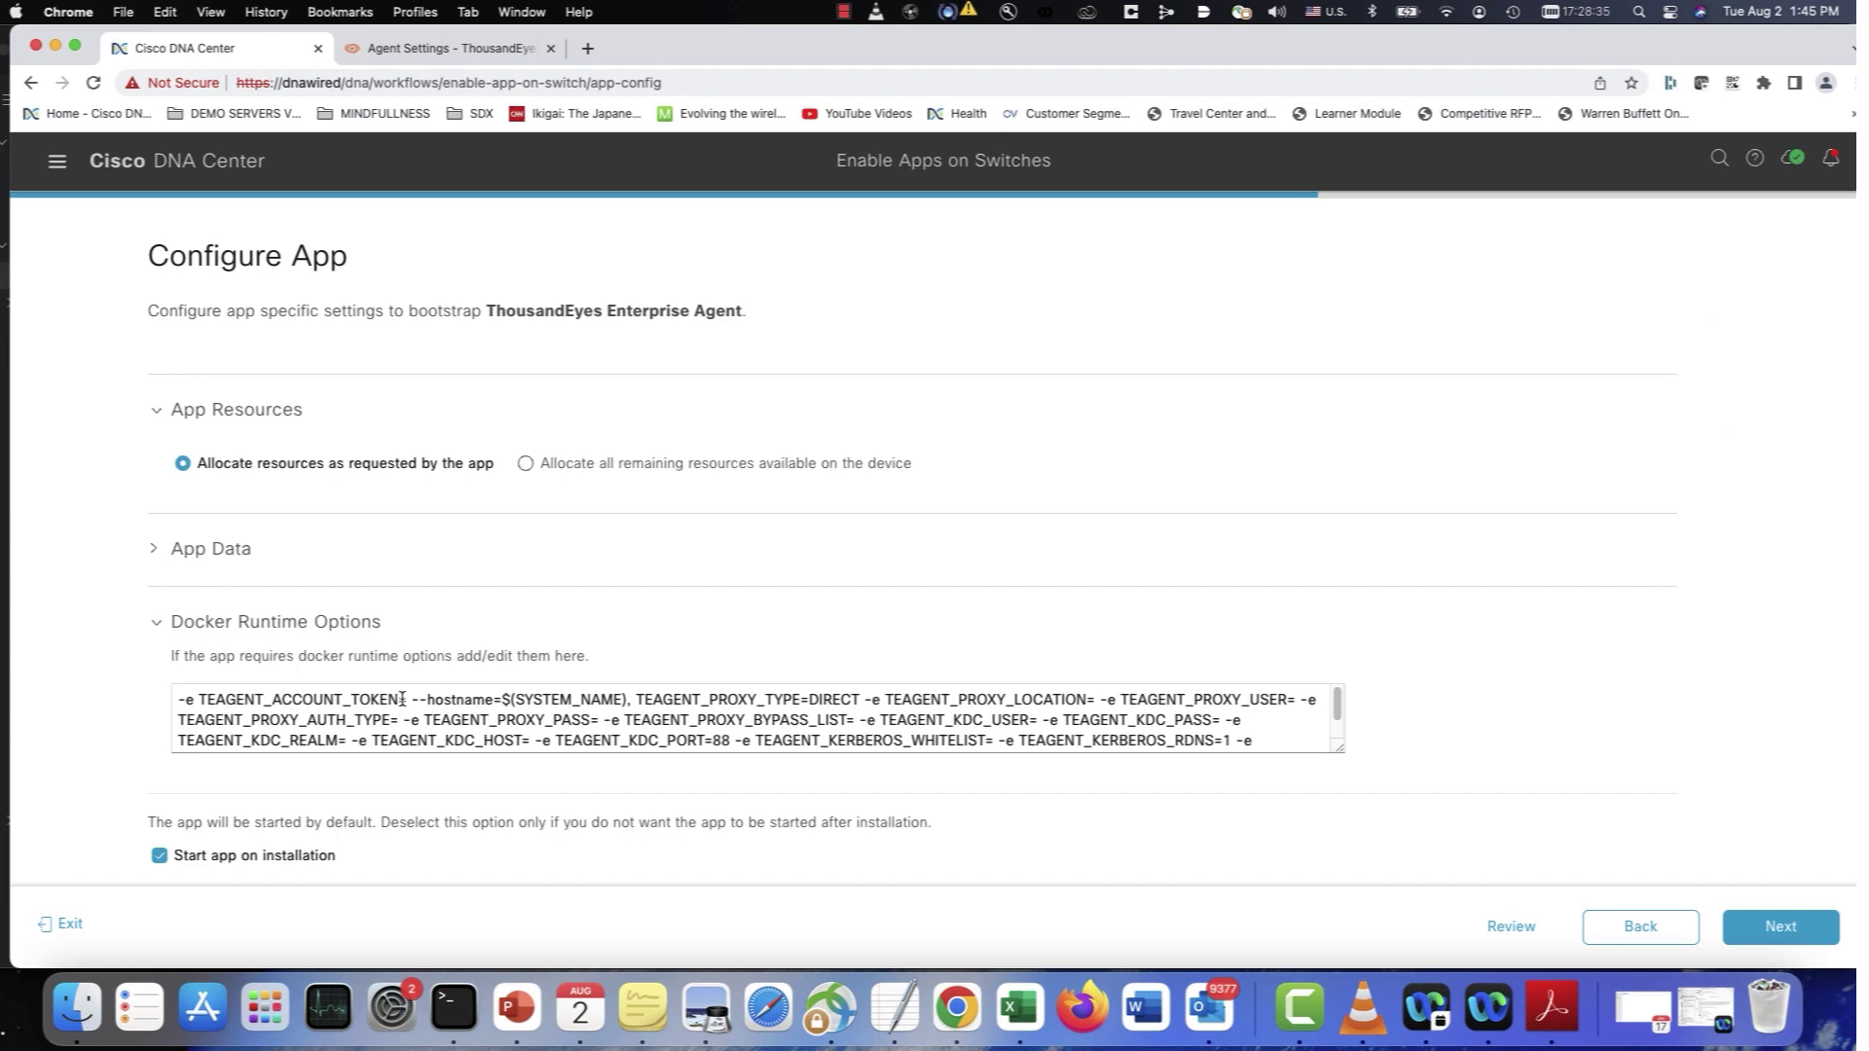
- Paste the account token after TEAGENT_ACCOUNT_TOKEN= and replace $(SYSTEM_NAME) with AD4-9300-1
{"action": "left_click", "coordinate": [406, 699]}
{"action": "key", "text": "super+v"}
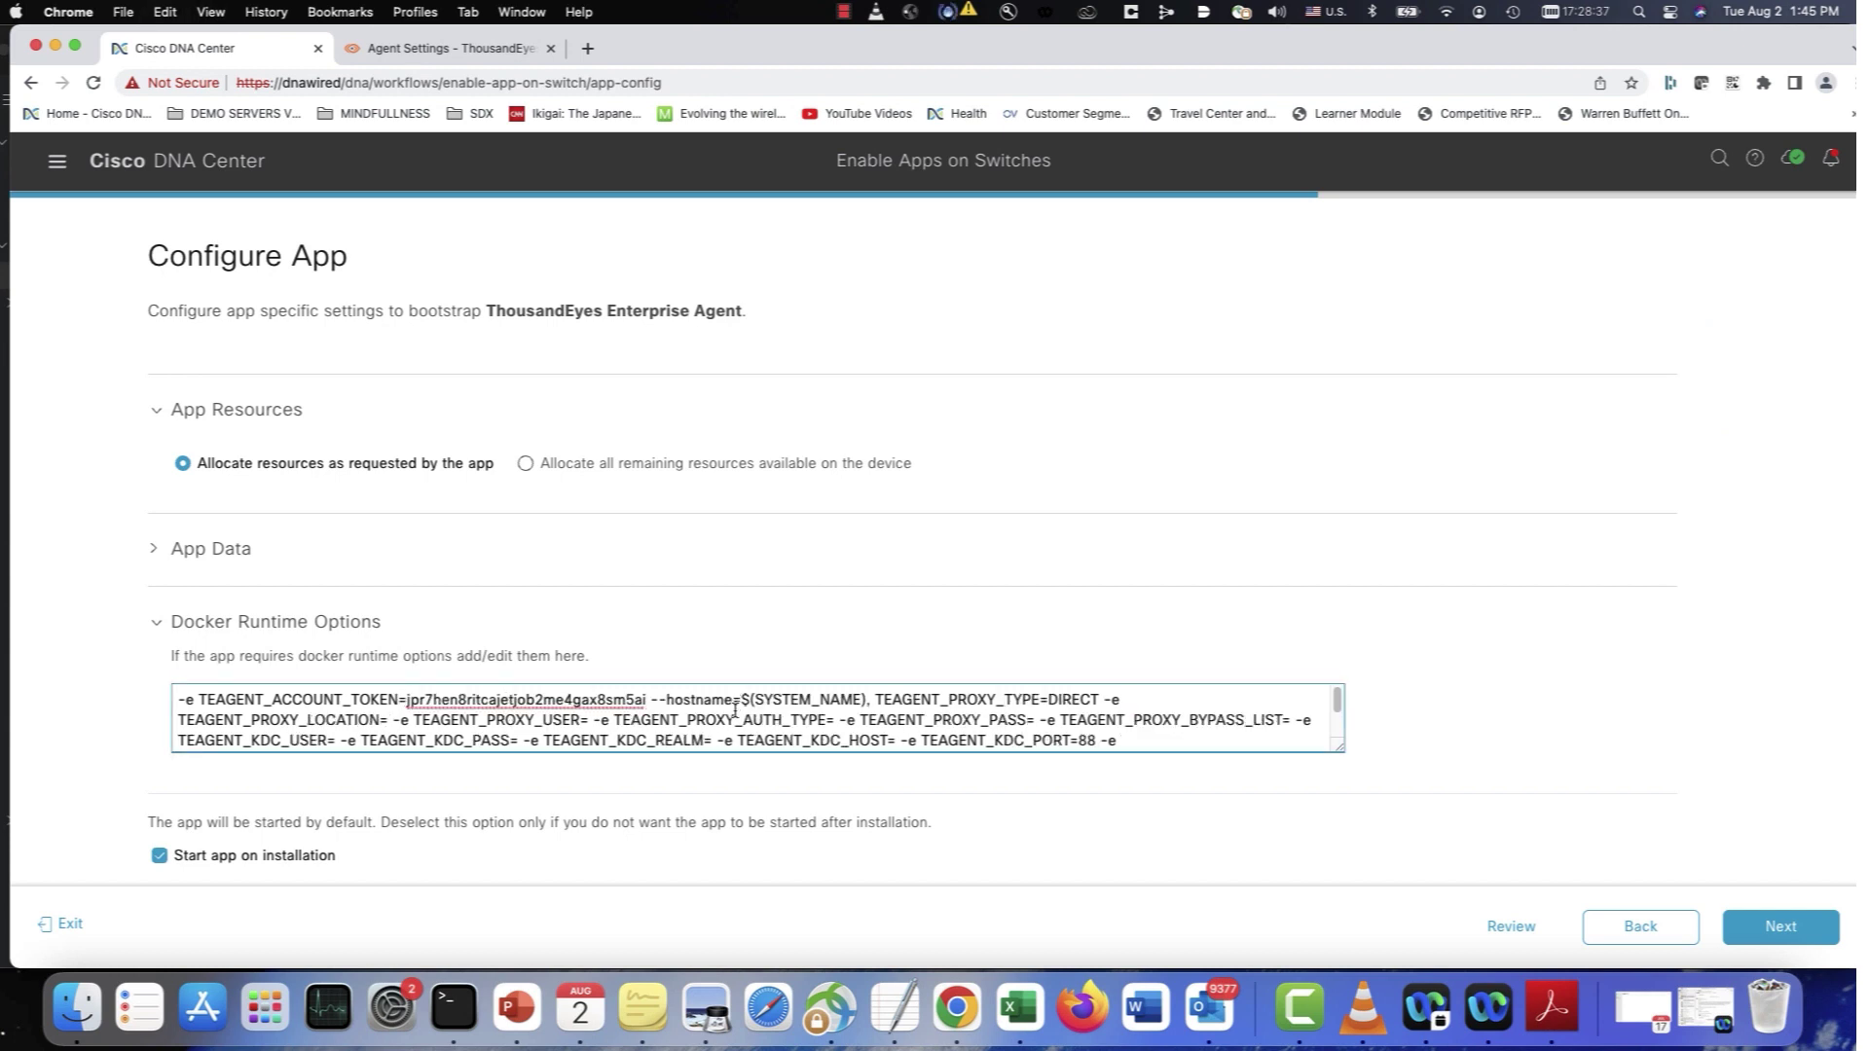
{"action": "left_click", "coordinate": [864, 698]}
{"action": "key", "text": "BackSpace"}
{"action": "key", "text": "BackSpace"}
{"action": "key", "text": "BackSpace"}
{"action": "key", "text": "BackSpace"}
{"action": "key", "text": "BackSpace"}
{"action": "key", "text": "BackSpace"}
{"action": "key", "text": "BackSpace"}
{"action": "key", "text": "BackSpace"}
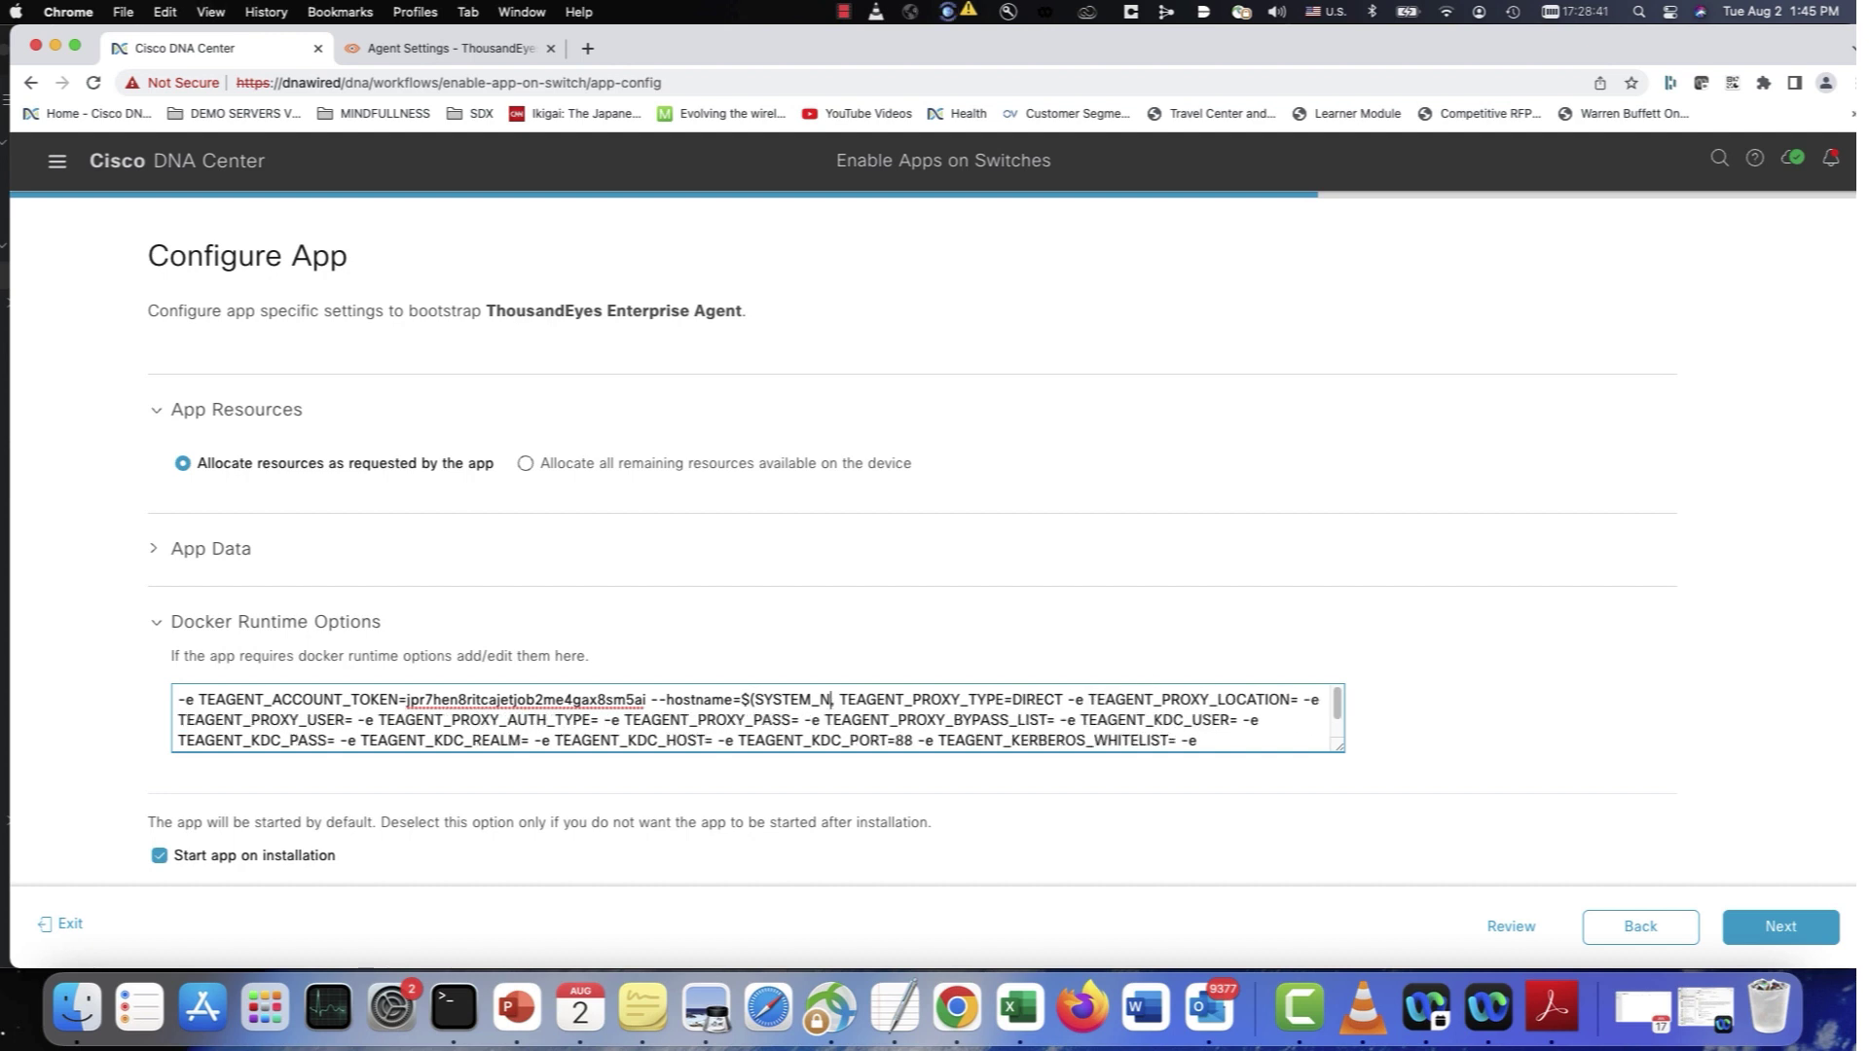
{"action": "key", "text": "BackSpace"}
{"action": "key", "text": "BackSpace"}
{"action": "key", "text": "BackSpace"}
{"action": "key", "text": "BackSpace"}
{"action": "key", "text": "BackSpace"}
{"action": "key", "text": "BackSpace"}
{"action": "type", "text": "AD"}
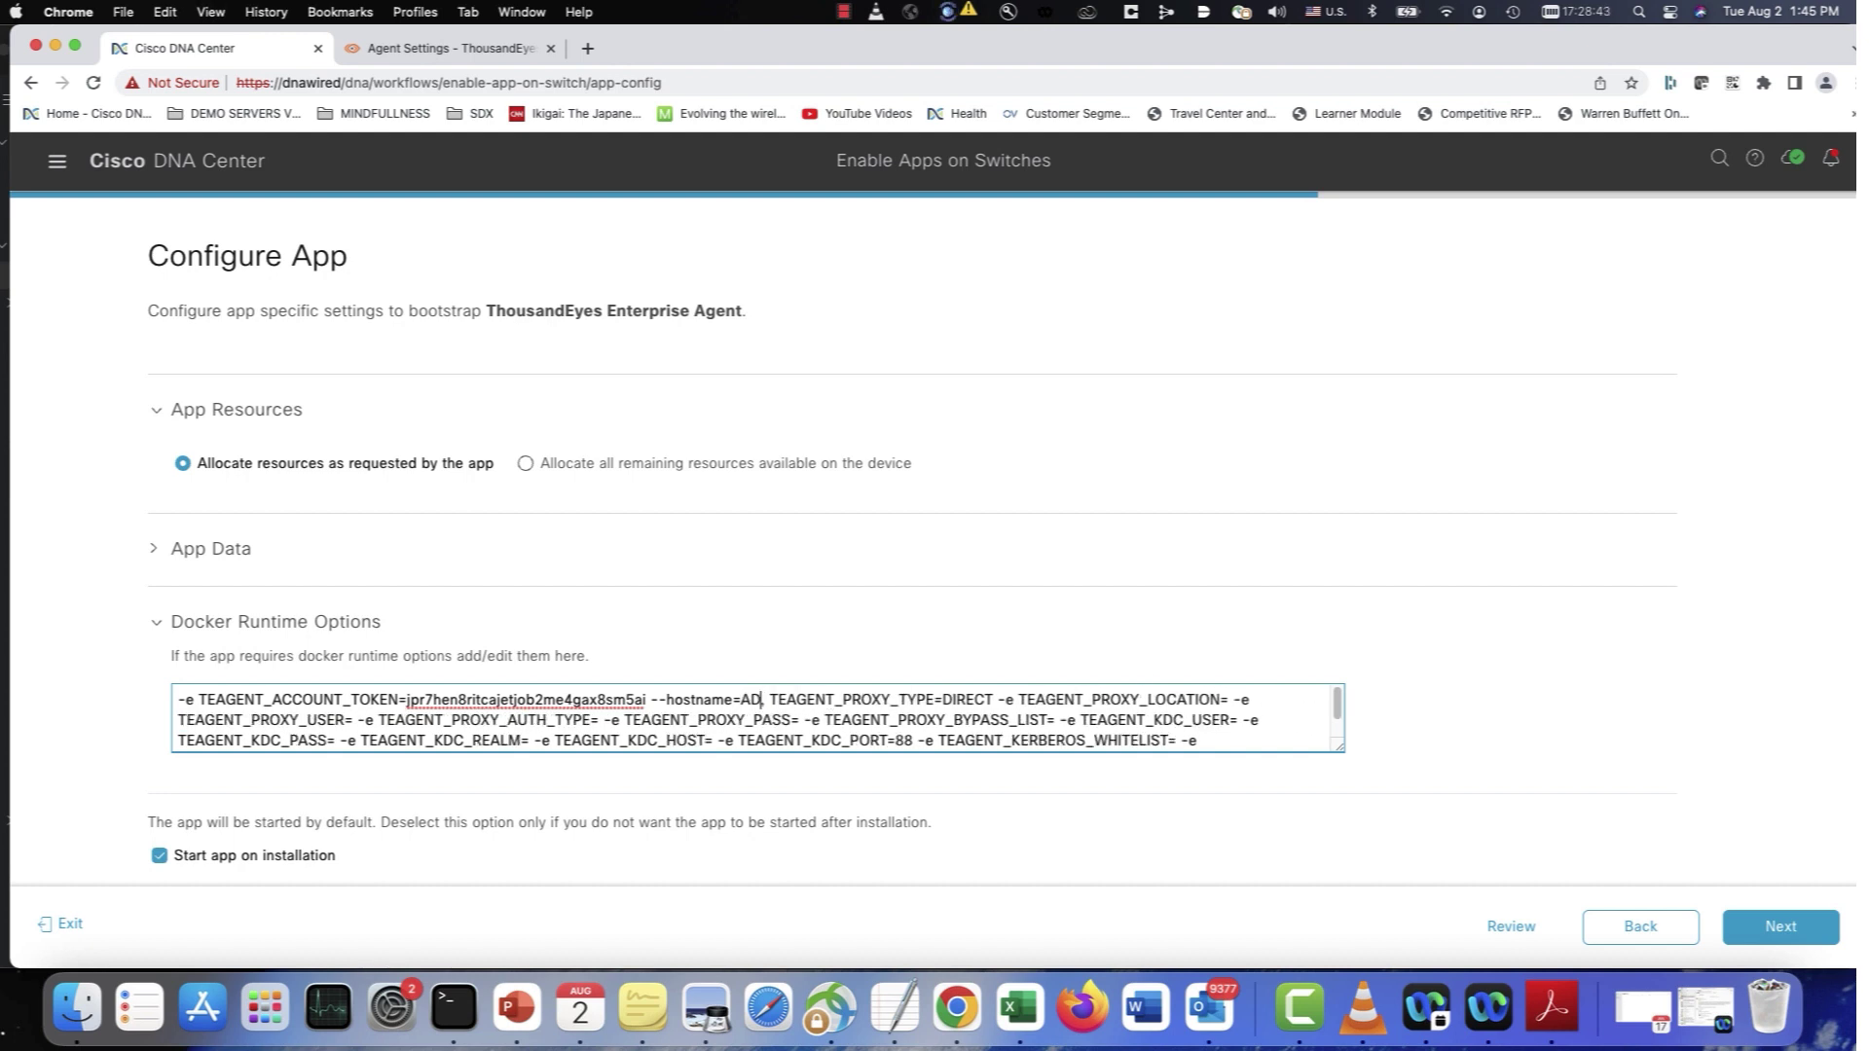
{"action": "type", "text": "4-93"}
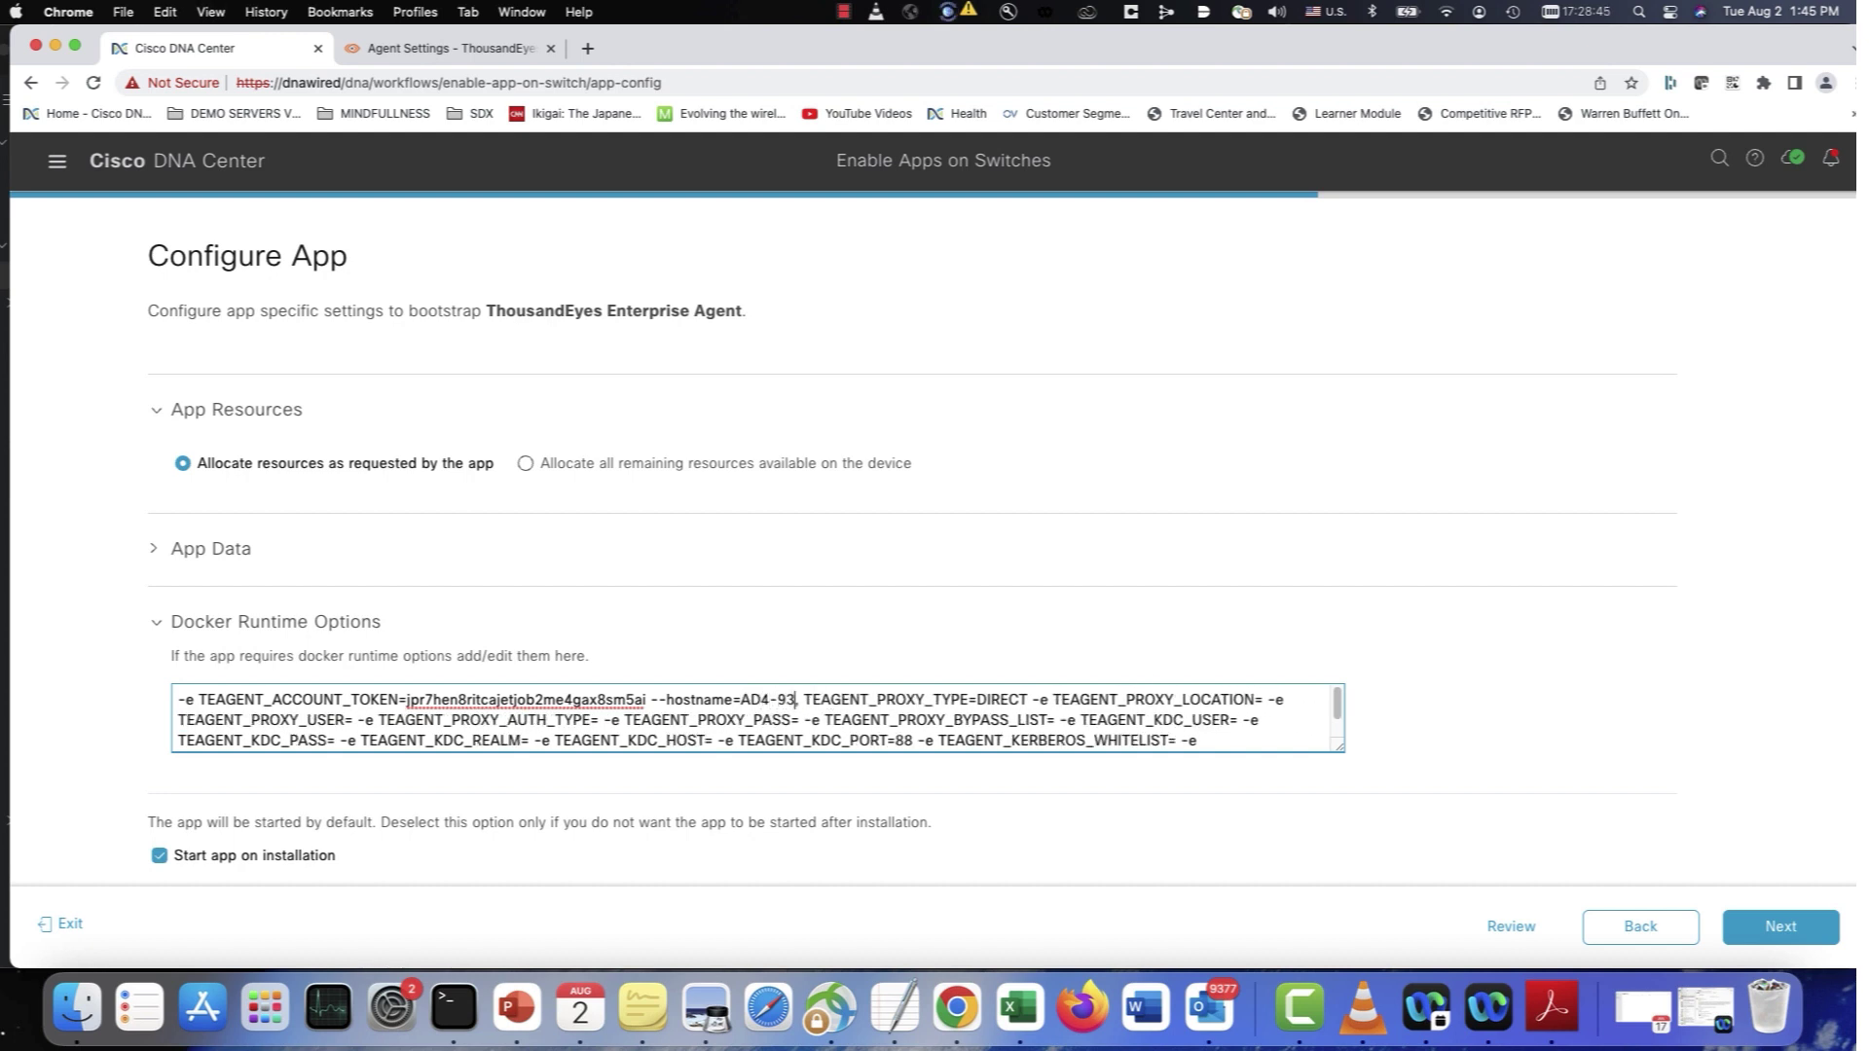
{"action": "type", "text": "00-1"}
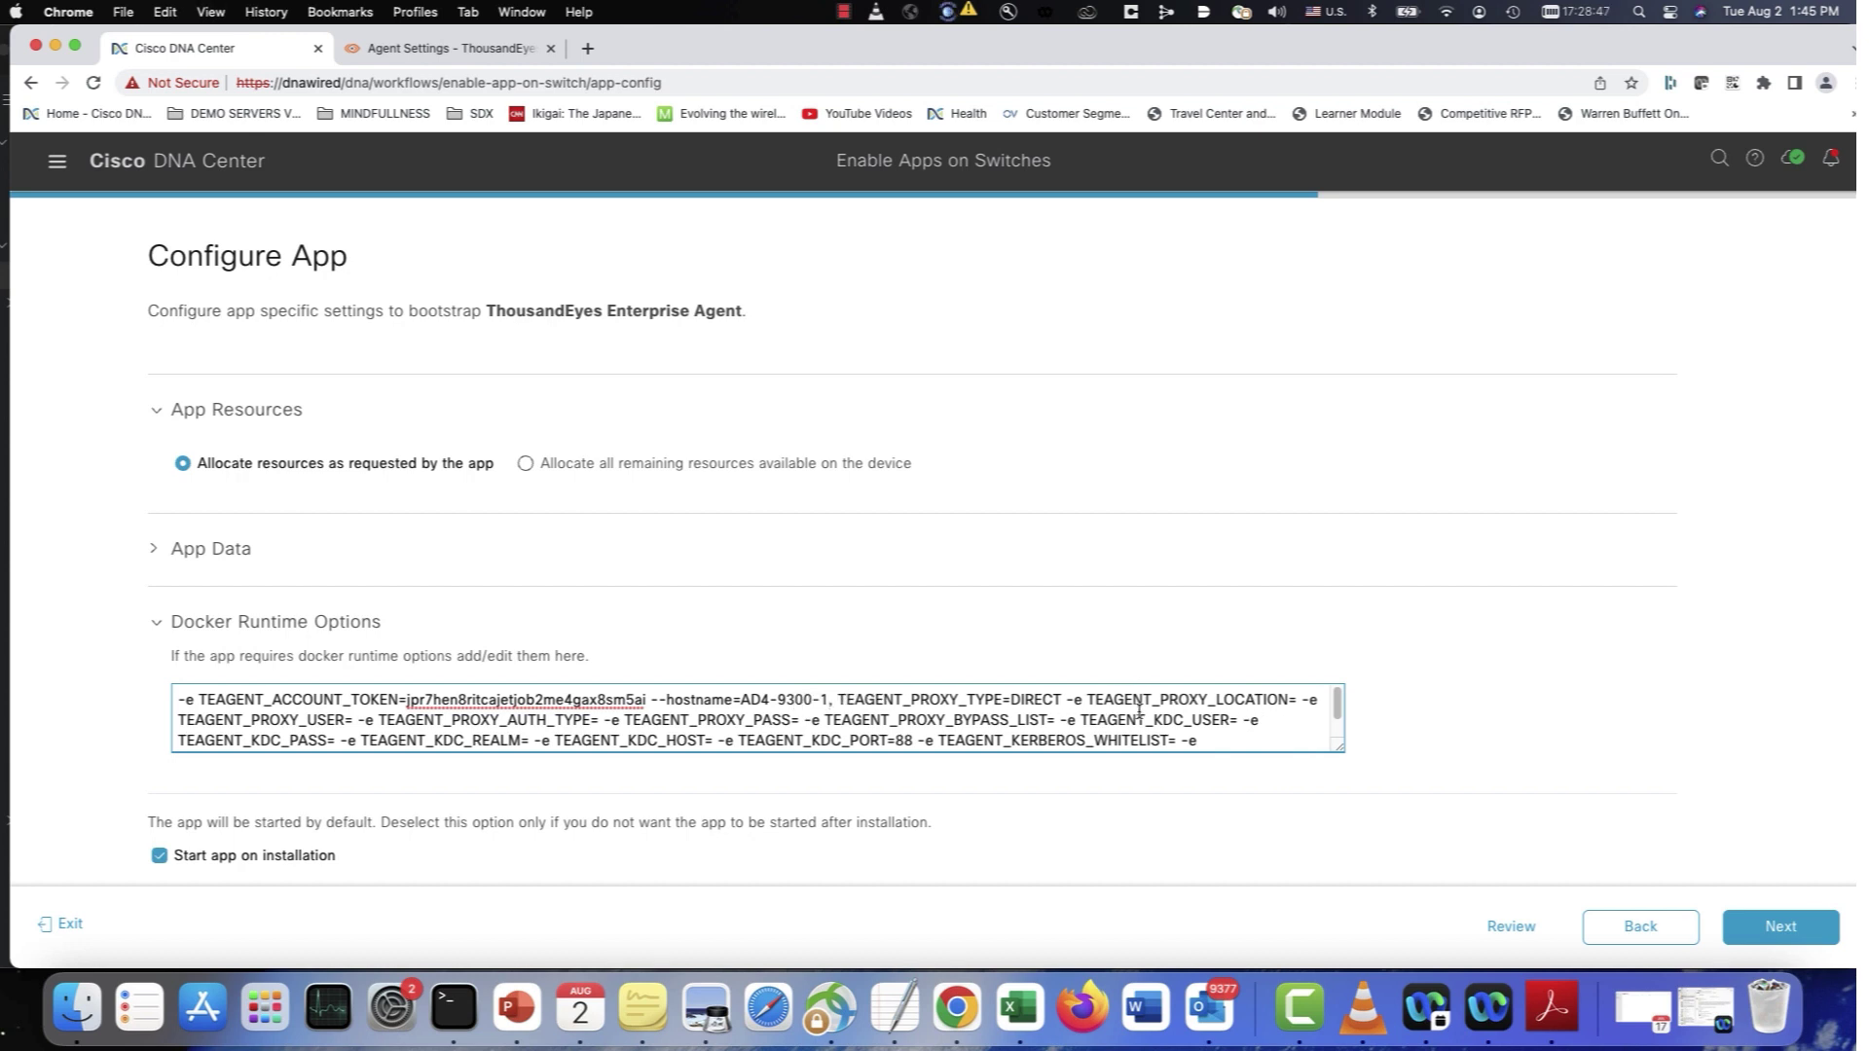
- Change the proxy type from DIRECT to STATIC and set proxy location proxy-wsa.esl.cisco.com:80
{"action": "left_click", "coordinate": [1060, 699]}
{"action": "key", "text": "BackSpace"}
{"action": "key", "text": "BackSpace"}
{"action": "key", "text": "BackSpace"}
{"action": "key", "text": "BackSpace"}
{"action": "key", "text": "BackSpace"}
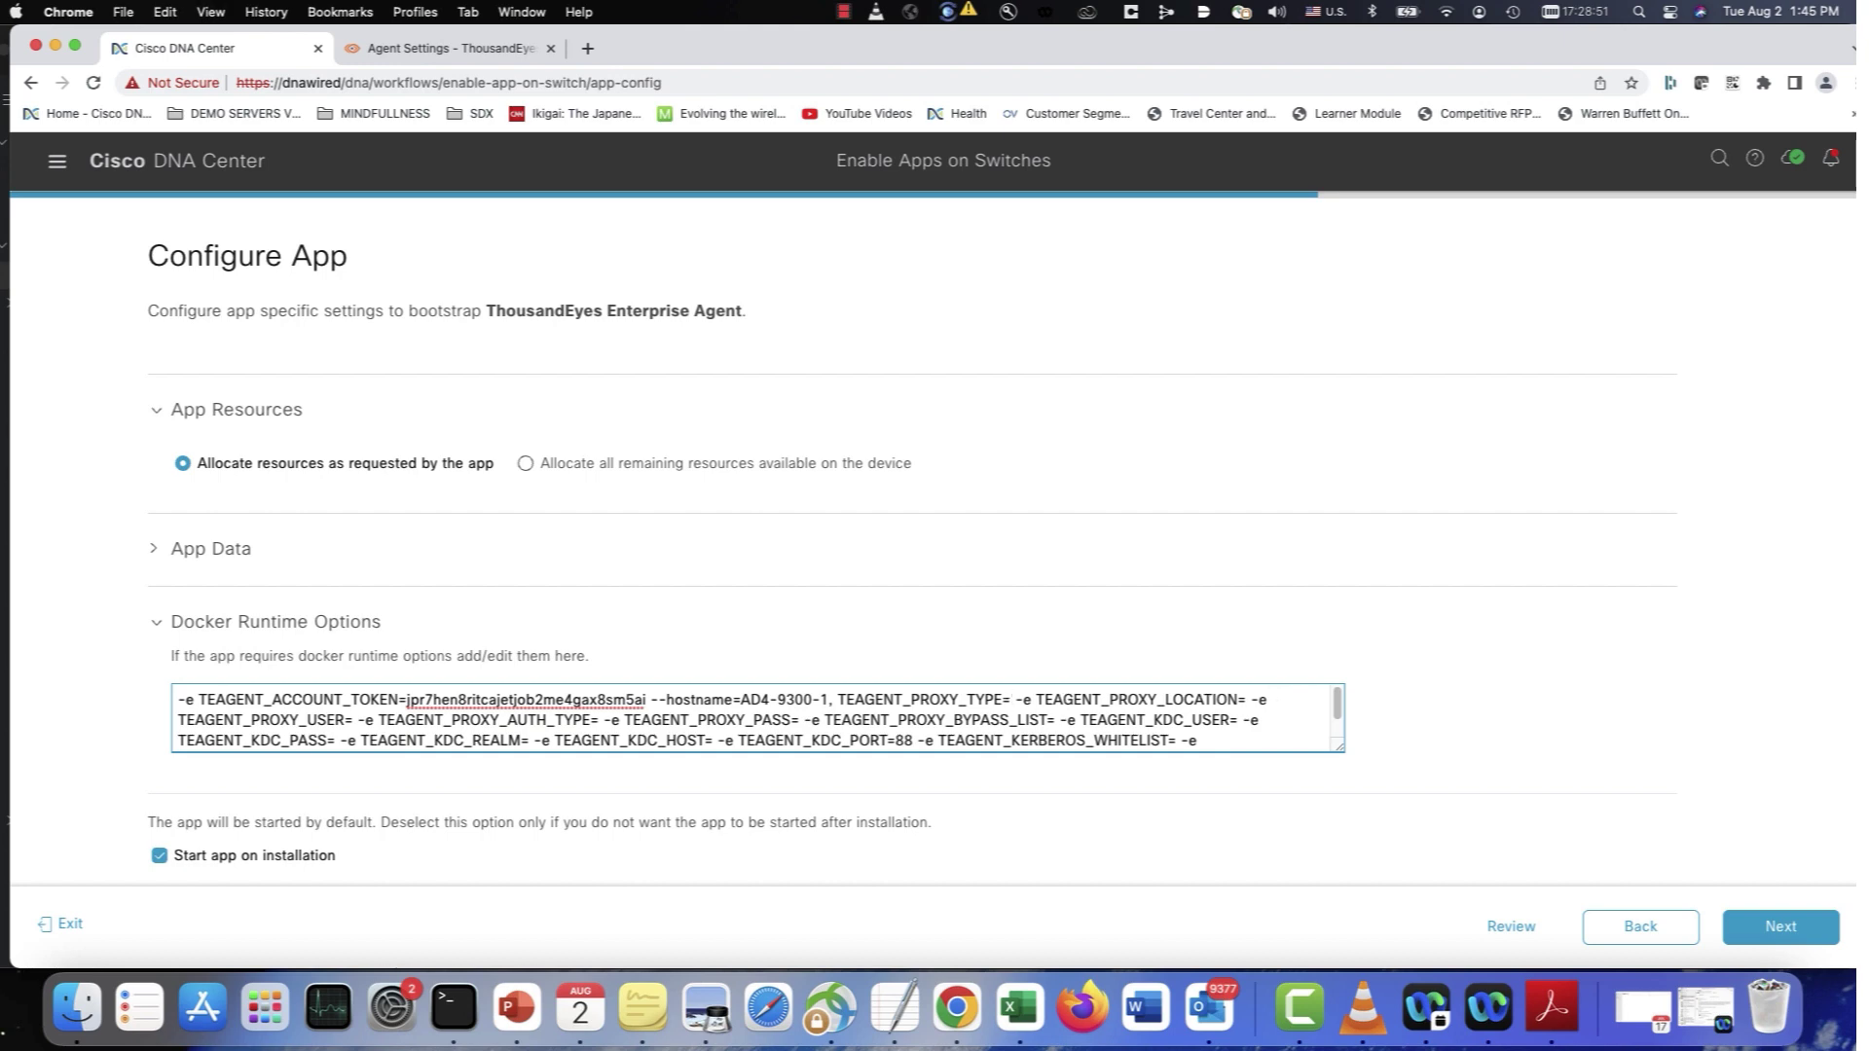
{"action": "key", "text": "BackSpace"}
{"action": "type", "text": "STAT"}
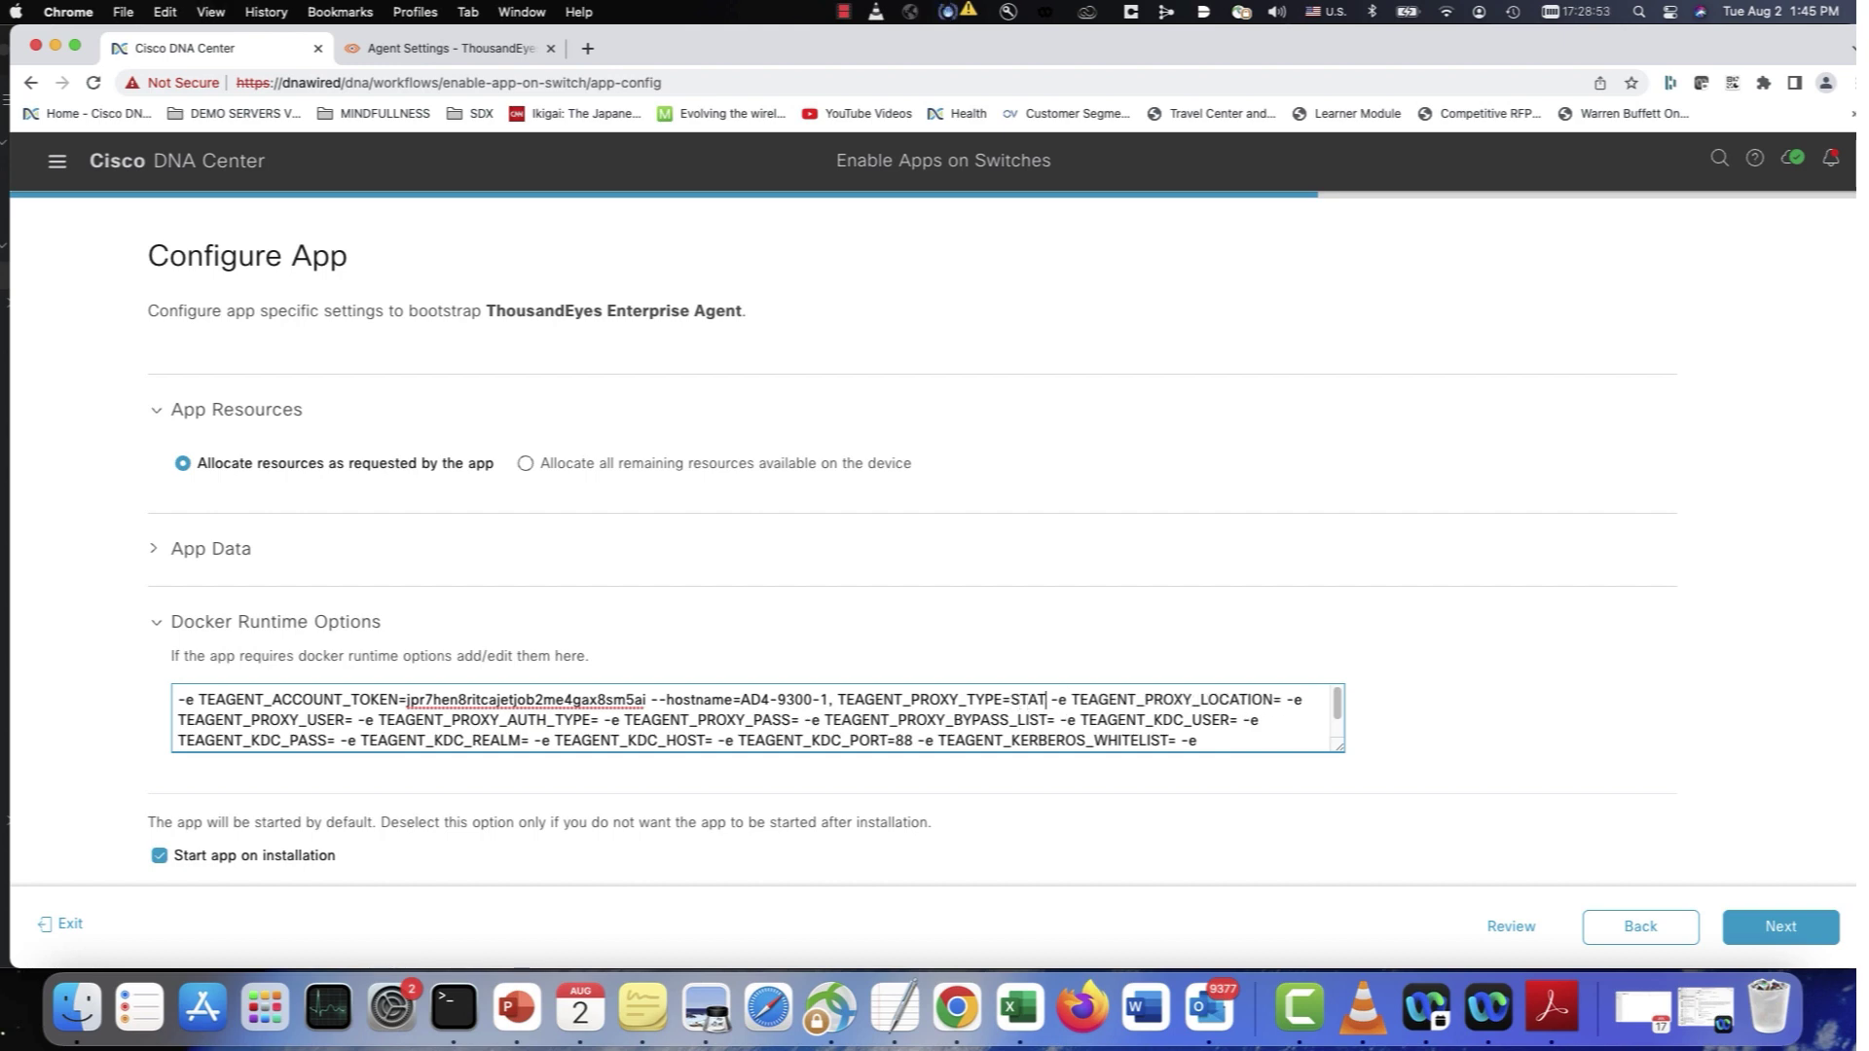
{"action": "type", "text": "IC"}
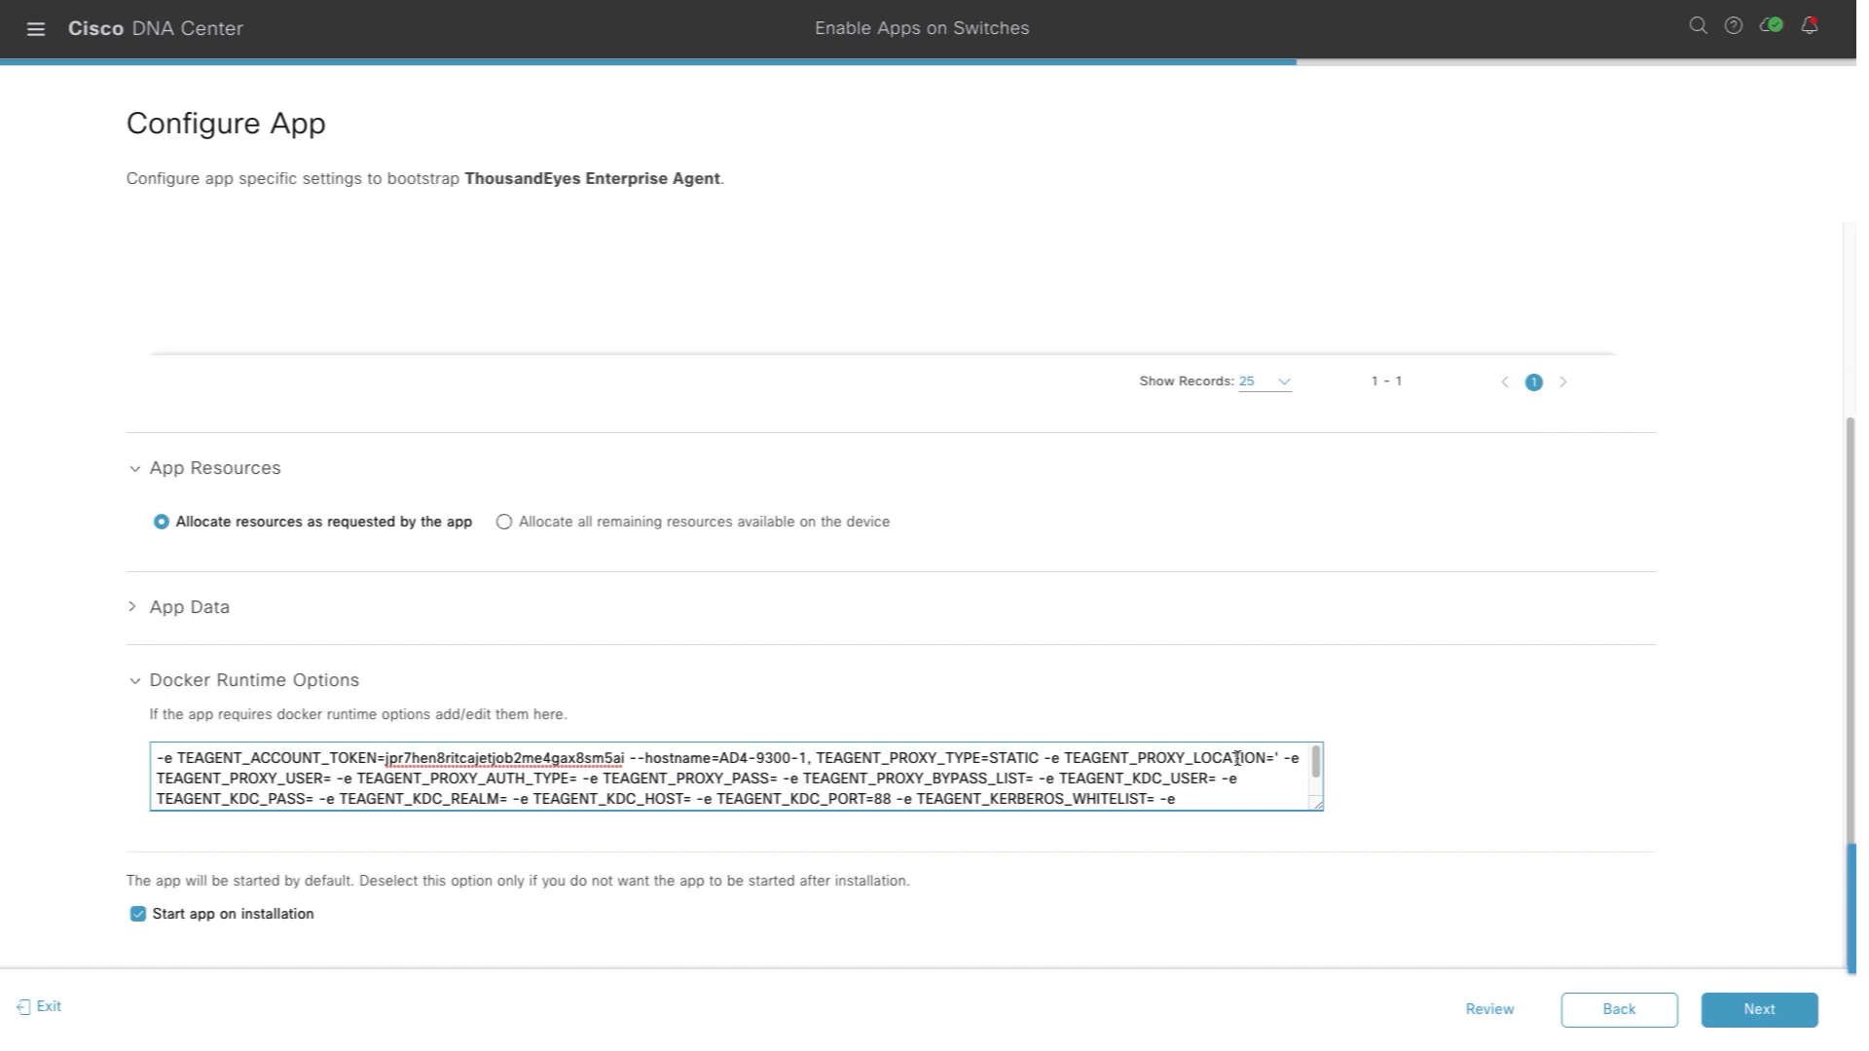
{"action": "left_click", "coordinate": [1305, 704]}
{"action": "type", "text": "'proxy-wsa.esl.cisco.com:80"}
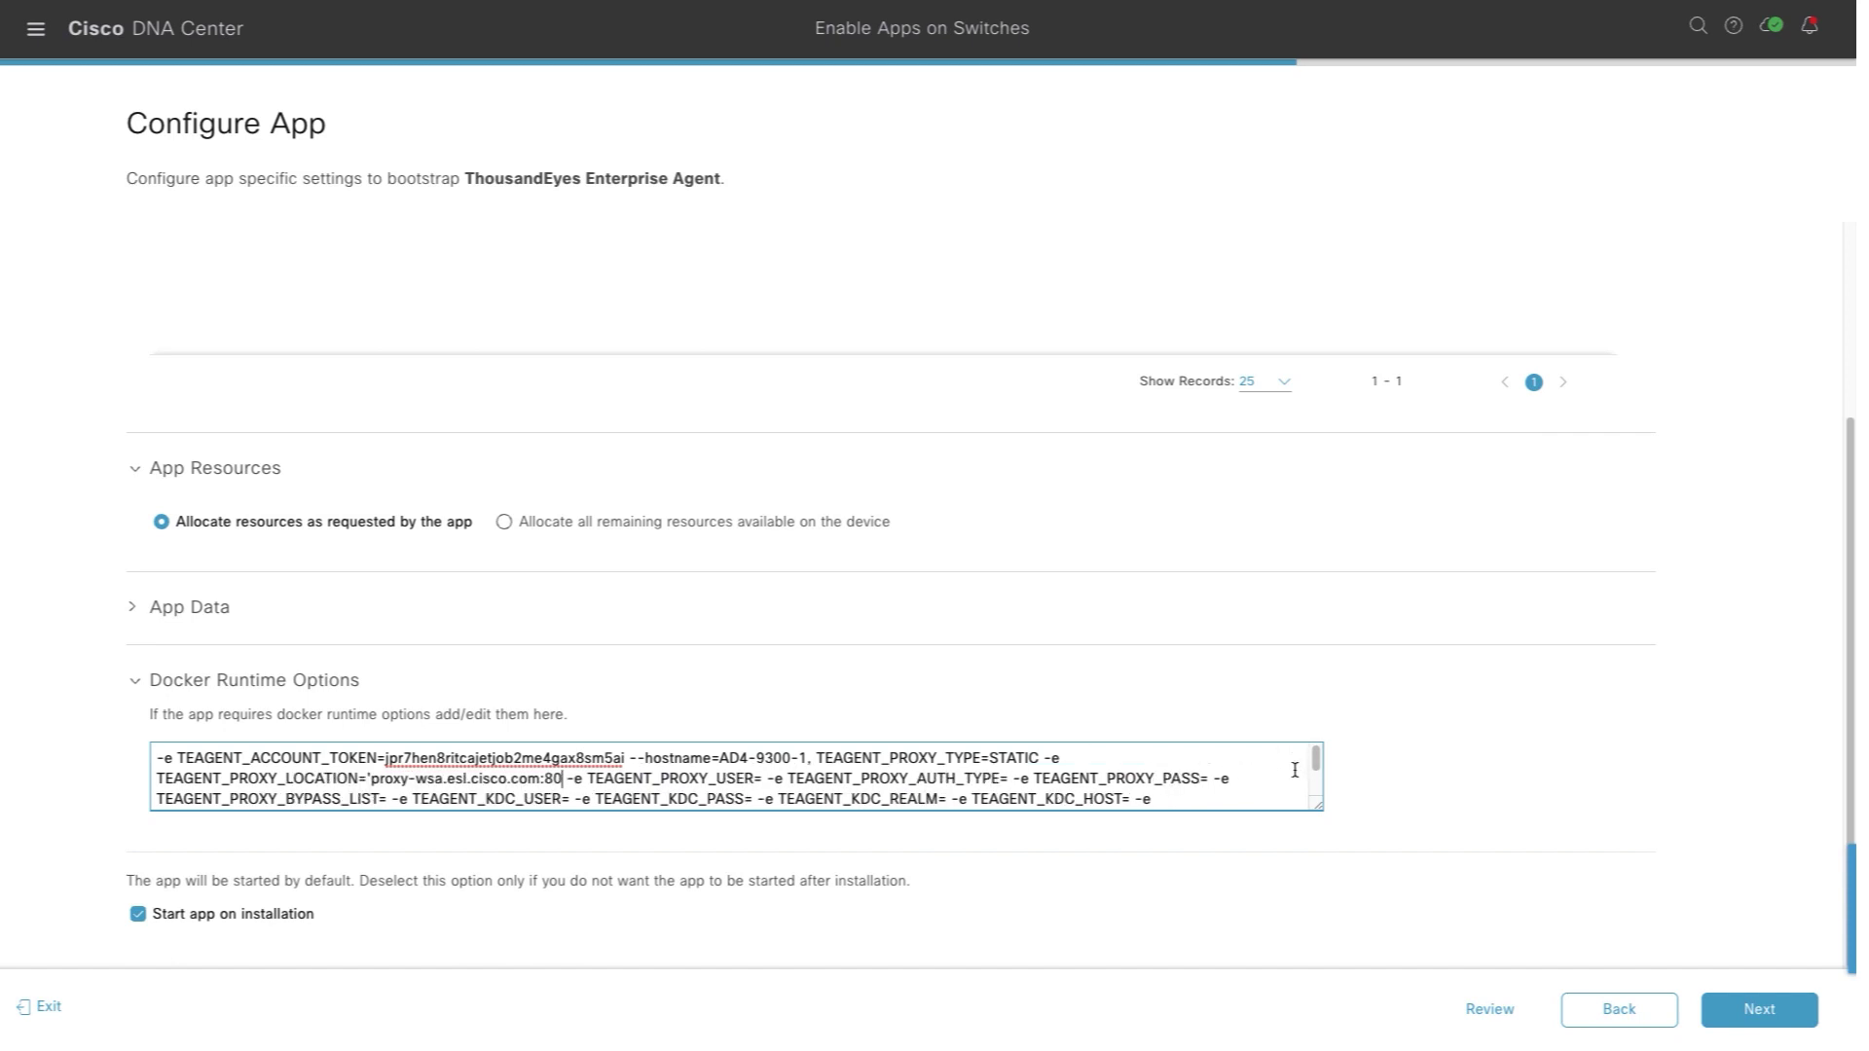
{"action": "type", "text": "'"}
{"action": "scroll", "coordinate": [623, 804], "scroll_direction": "down", "scroll_amount": 2}
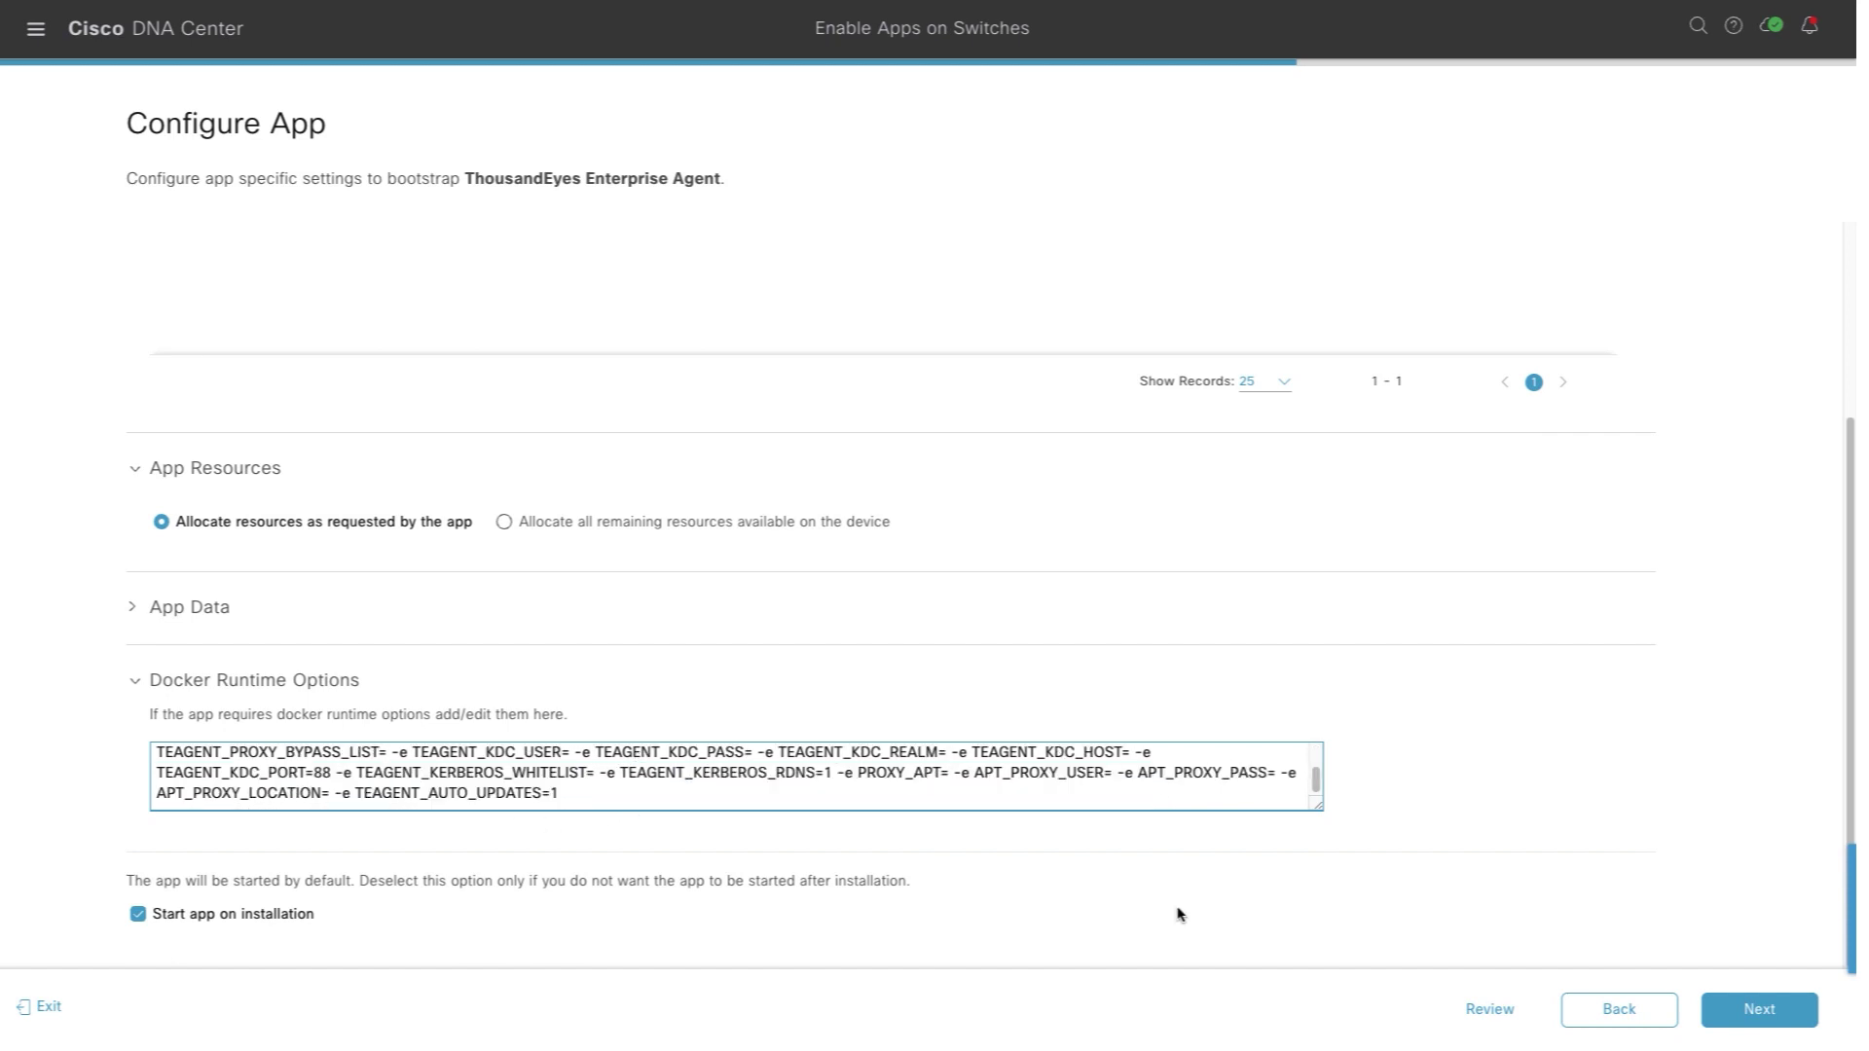
- Assign interface eth0 to the Mgmt VLAN and advance to the Summary step
{"action": "left_click", "coordinate": [1758, 1012]}
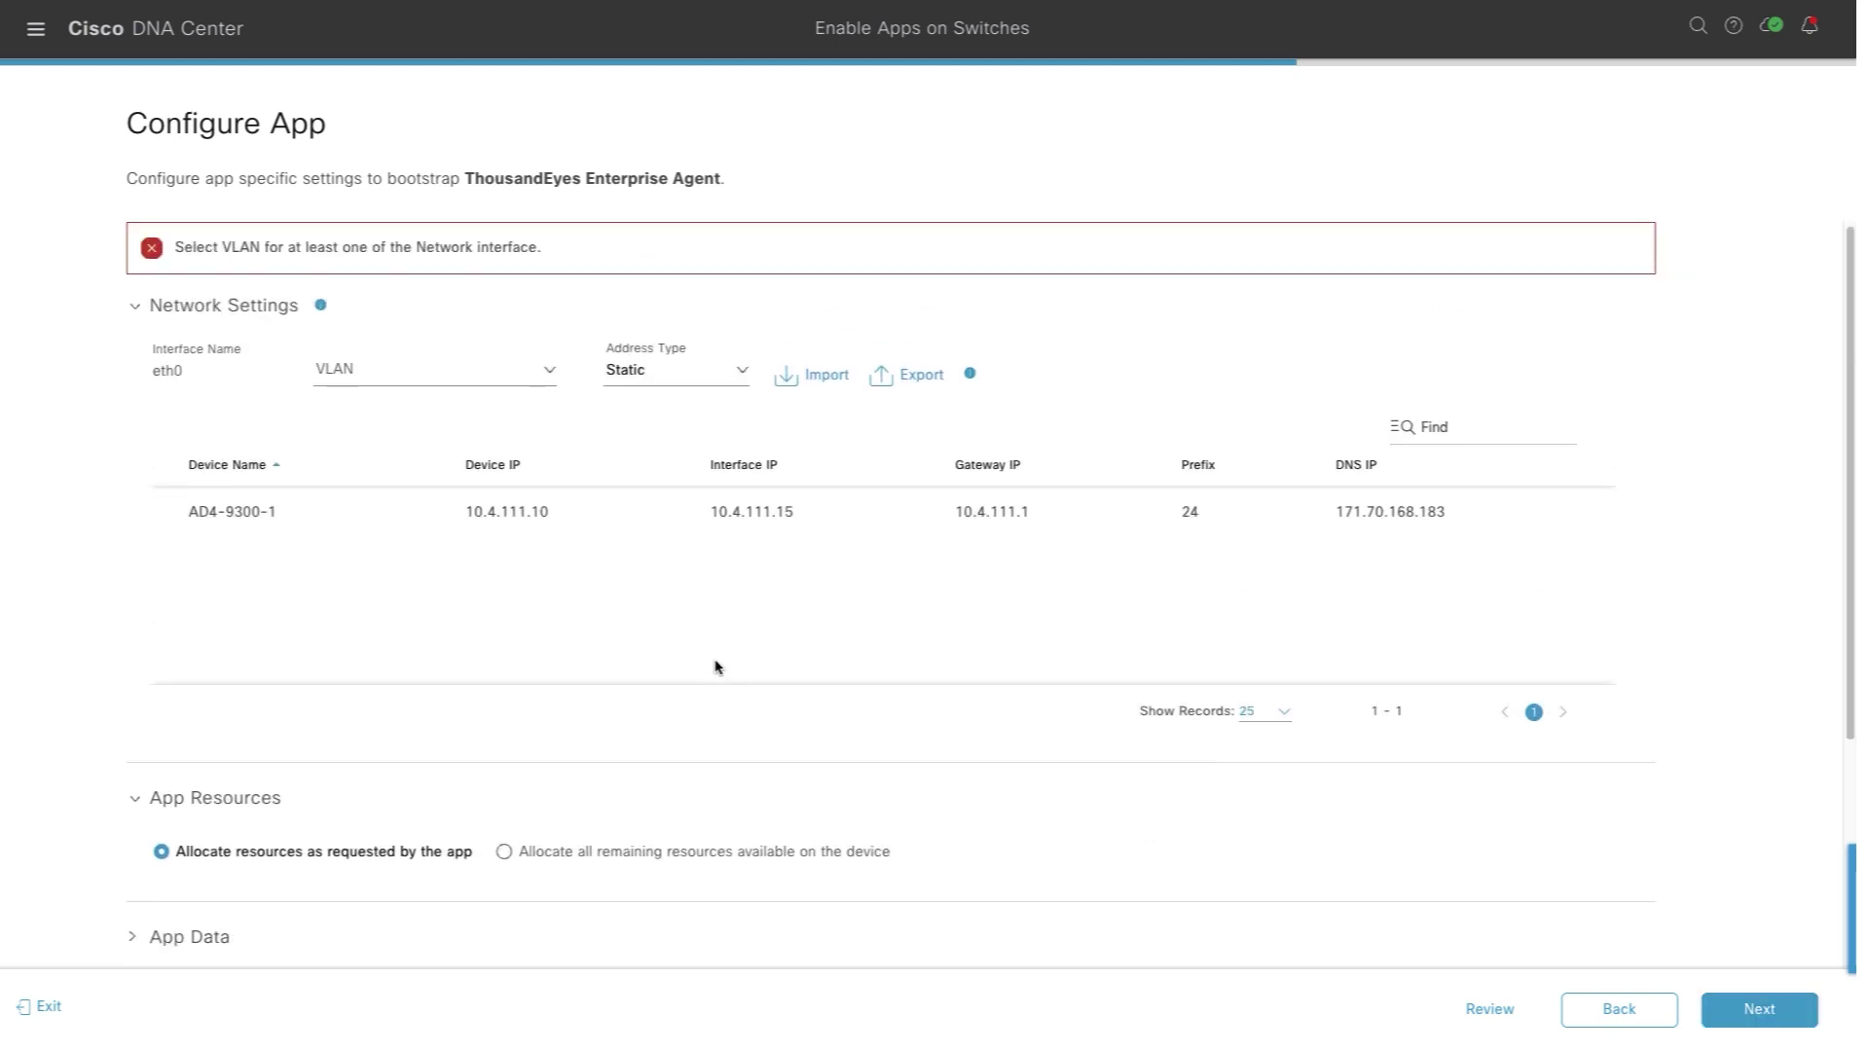
{"action": "left_click", "coordinate": [462, 368]}
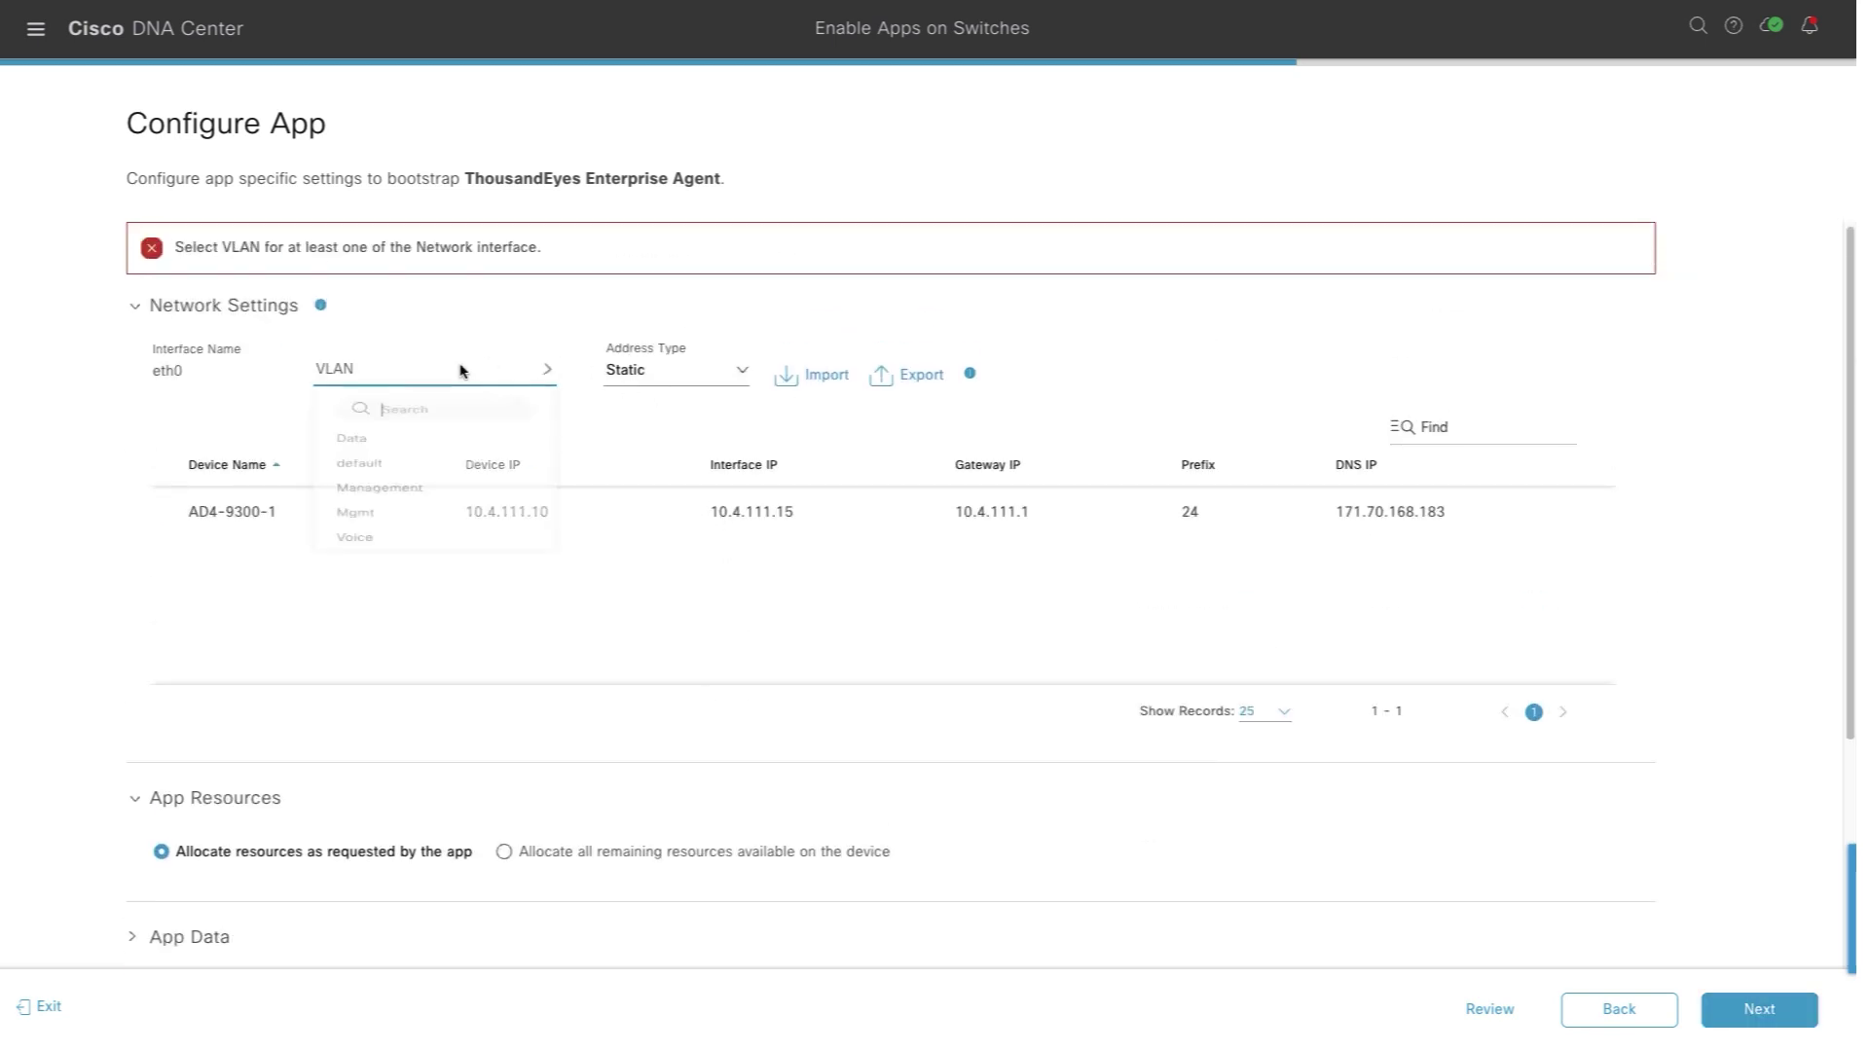
{"action": "left_click", "coordinate": [414, 566]}
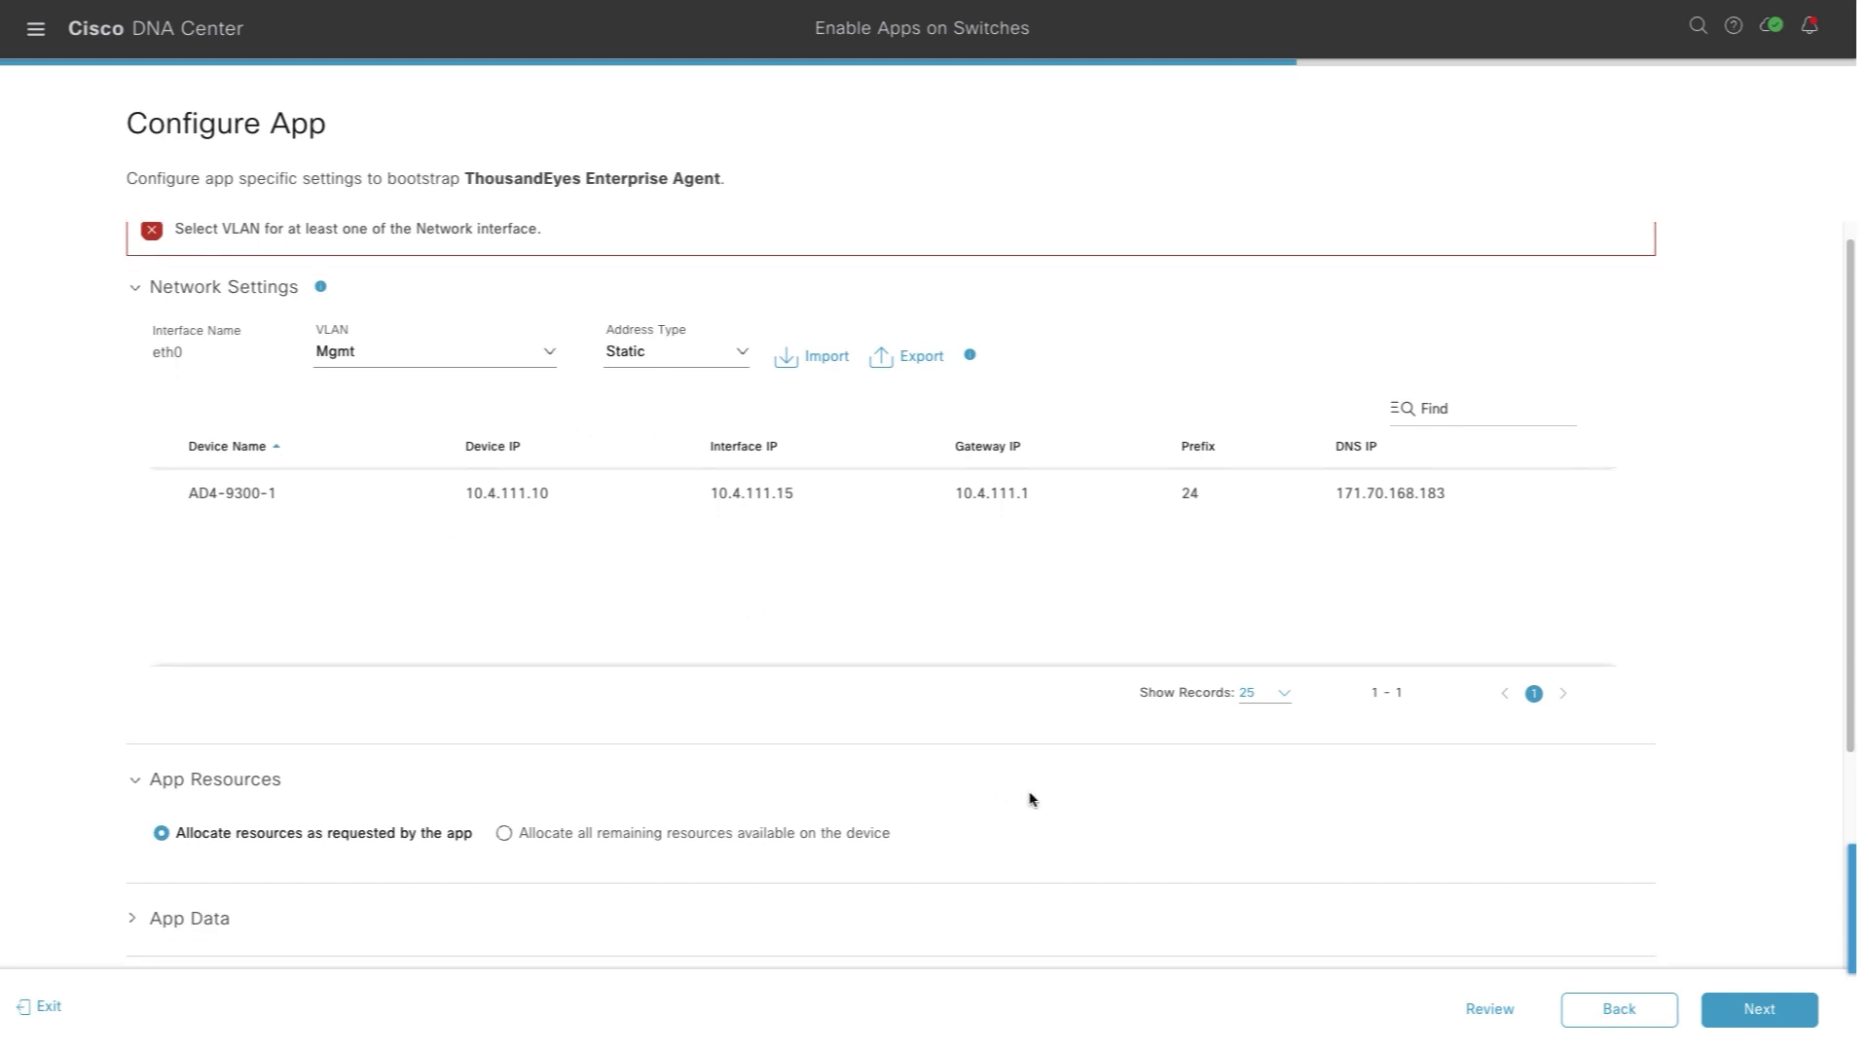
{"action": "scroll", "coordinate": [1030, 796], "scroll_direction": "down", "scroll_amount": 3}
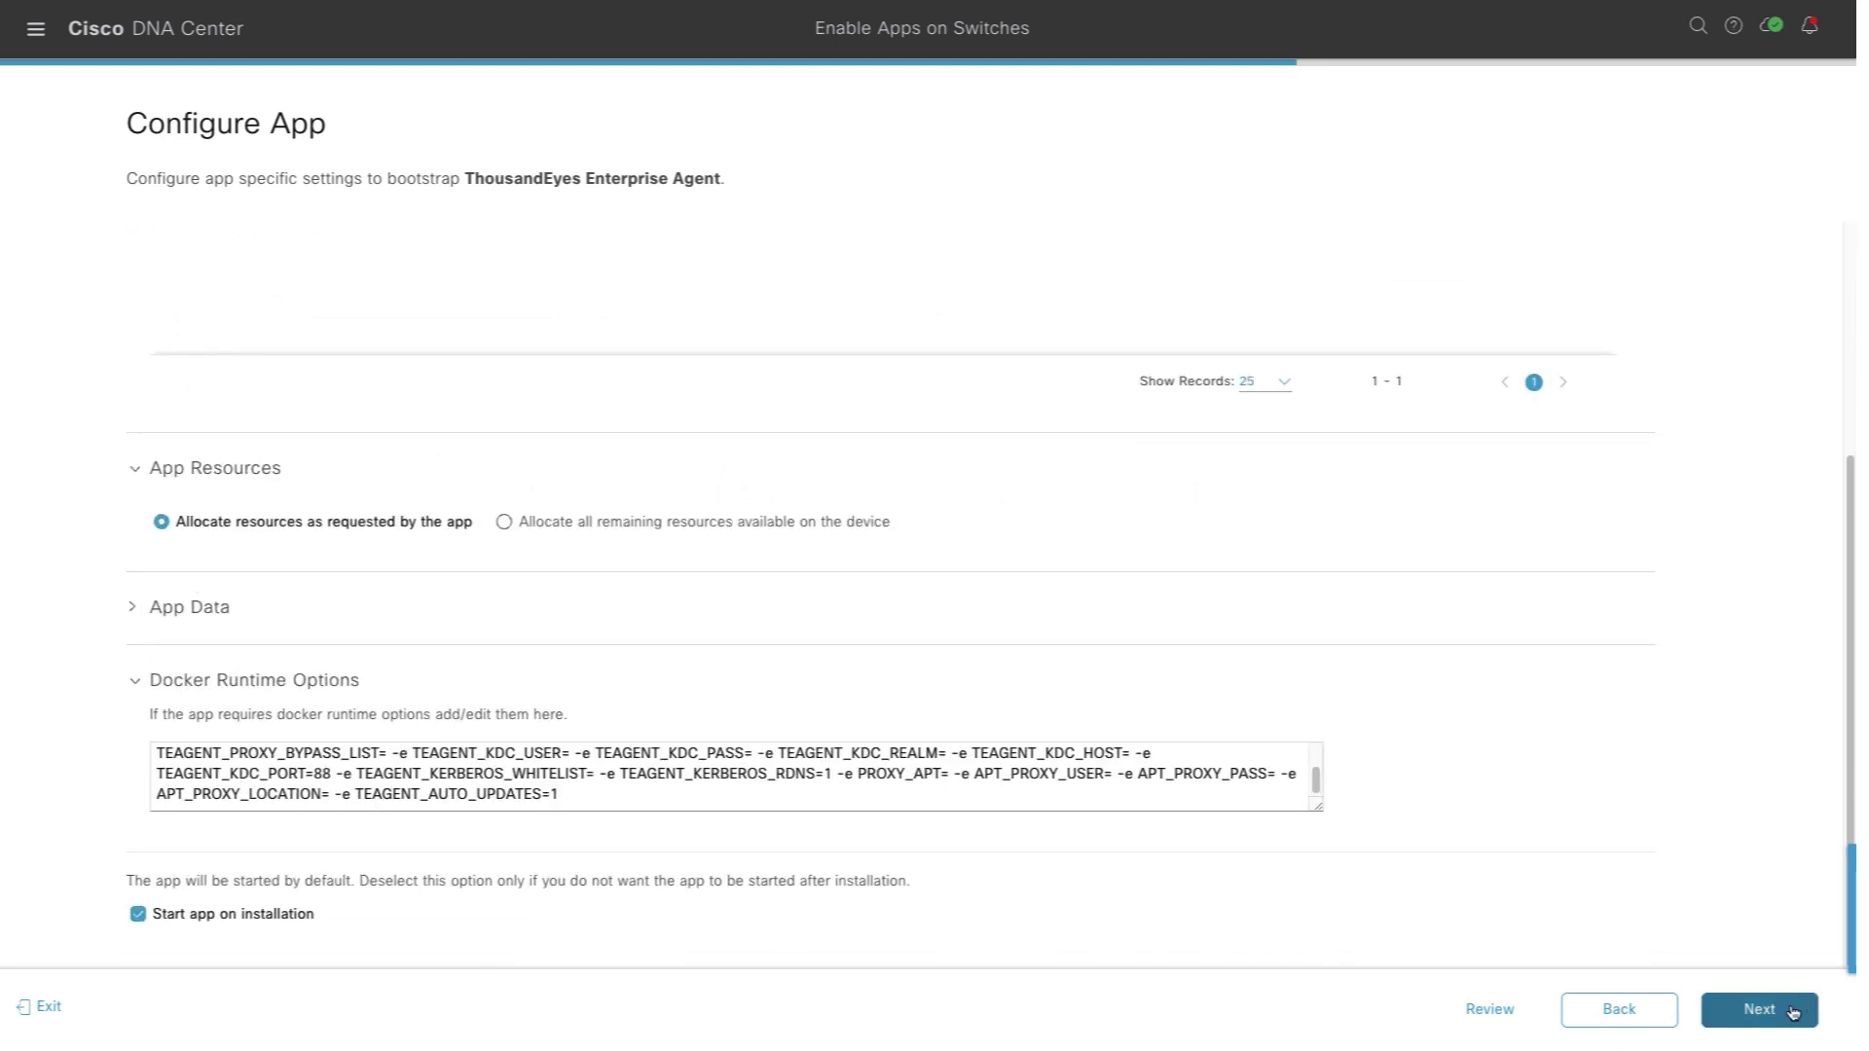
{"action": "left_click", "coordinate": [1759, 1009]}
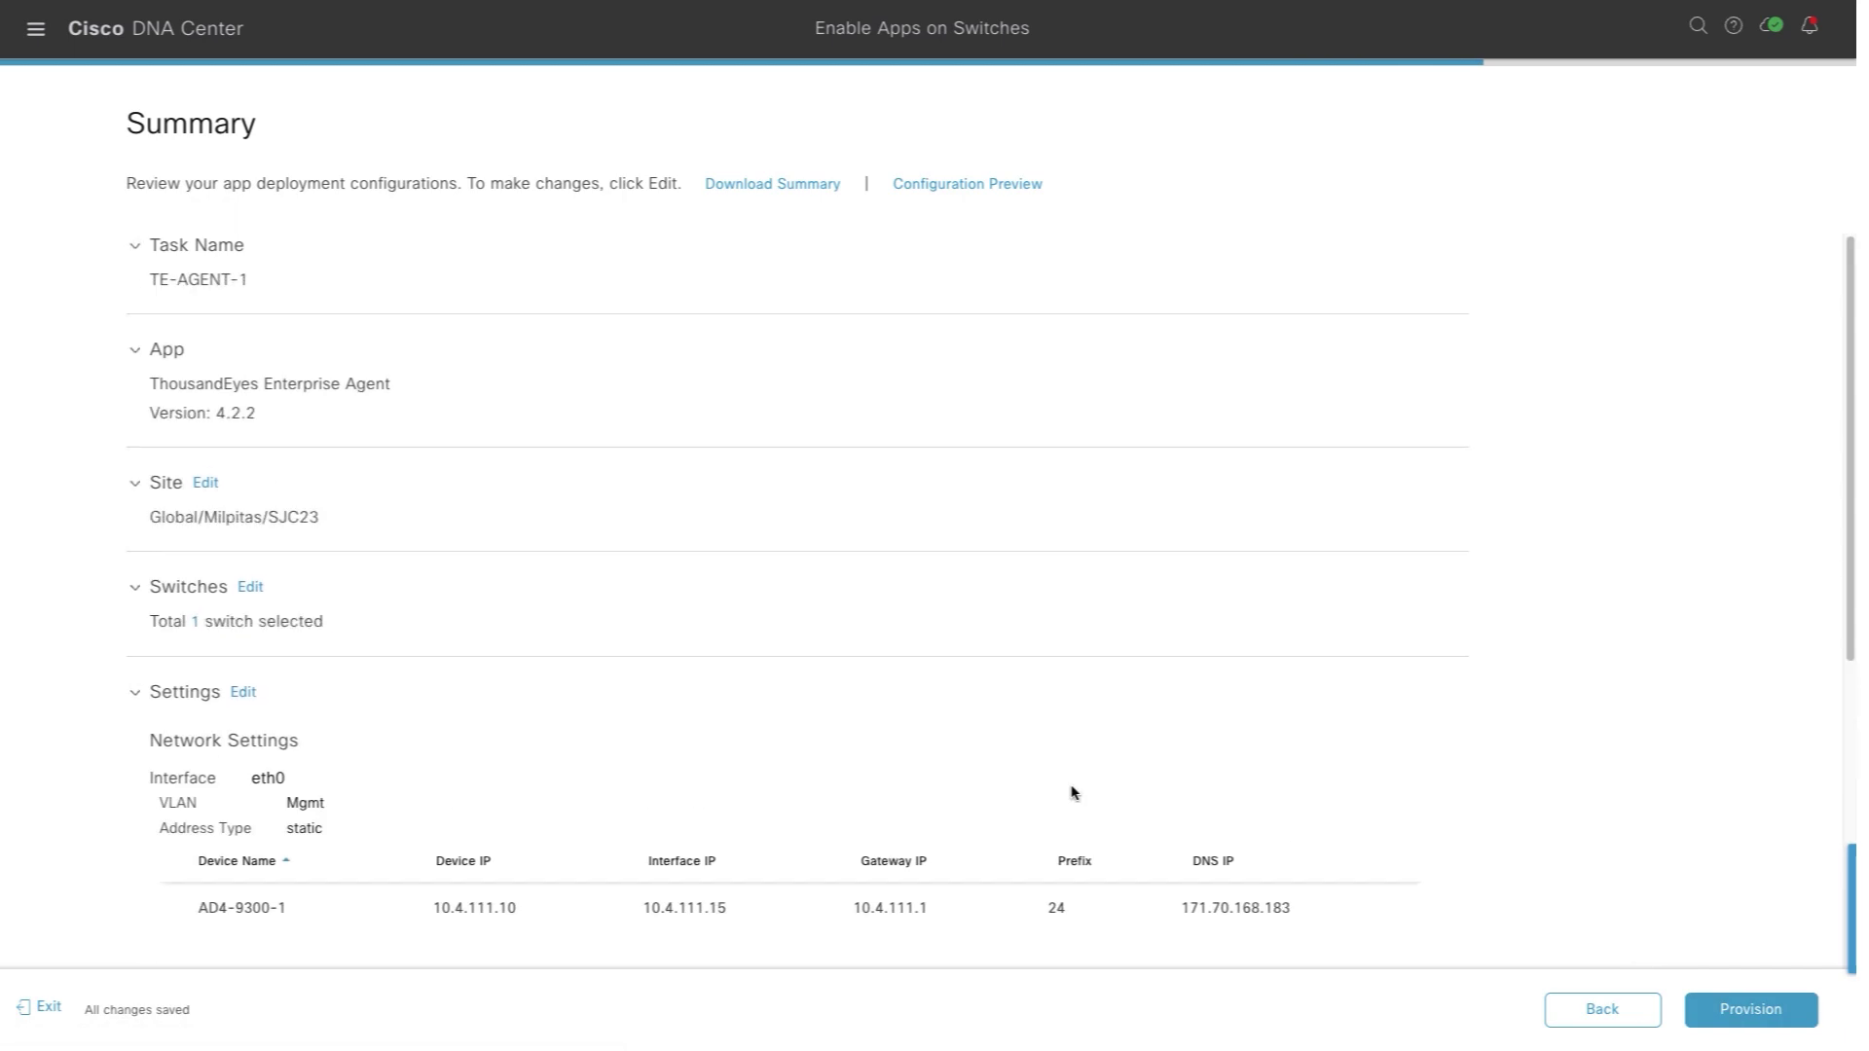
- Review the TE-AGENT-1 summary and provision the agent onto AD4-9300-1
{"action": "scroll", "coordinate": [1066, 791], "scroll_direction": "down", "scroll_amount": 1}
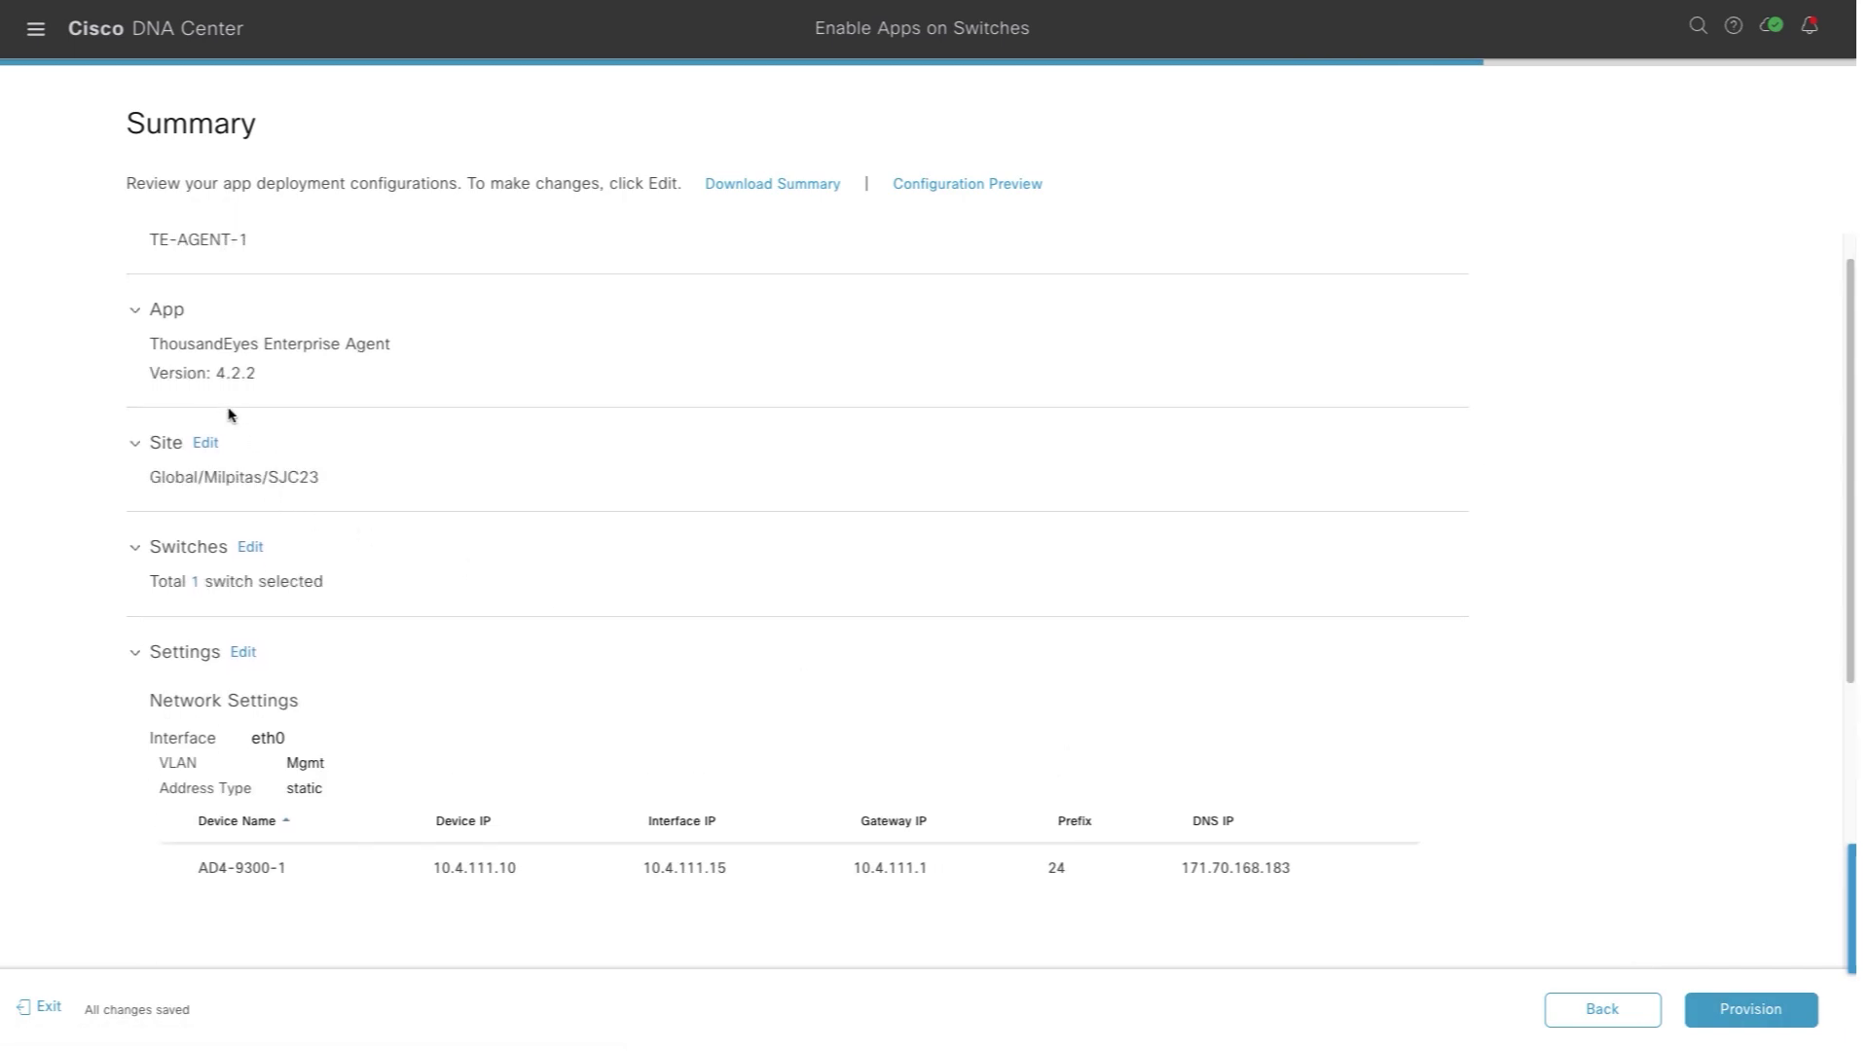
{"action": "left_click_drag", "start_coordinate": [219, 377], "coordinate": [288, 384]}
{"action": "scroll", "coordinate": [730, 709], "scroll_direction": "up", "scroll_amount": 1}
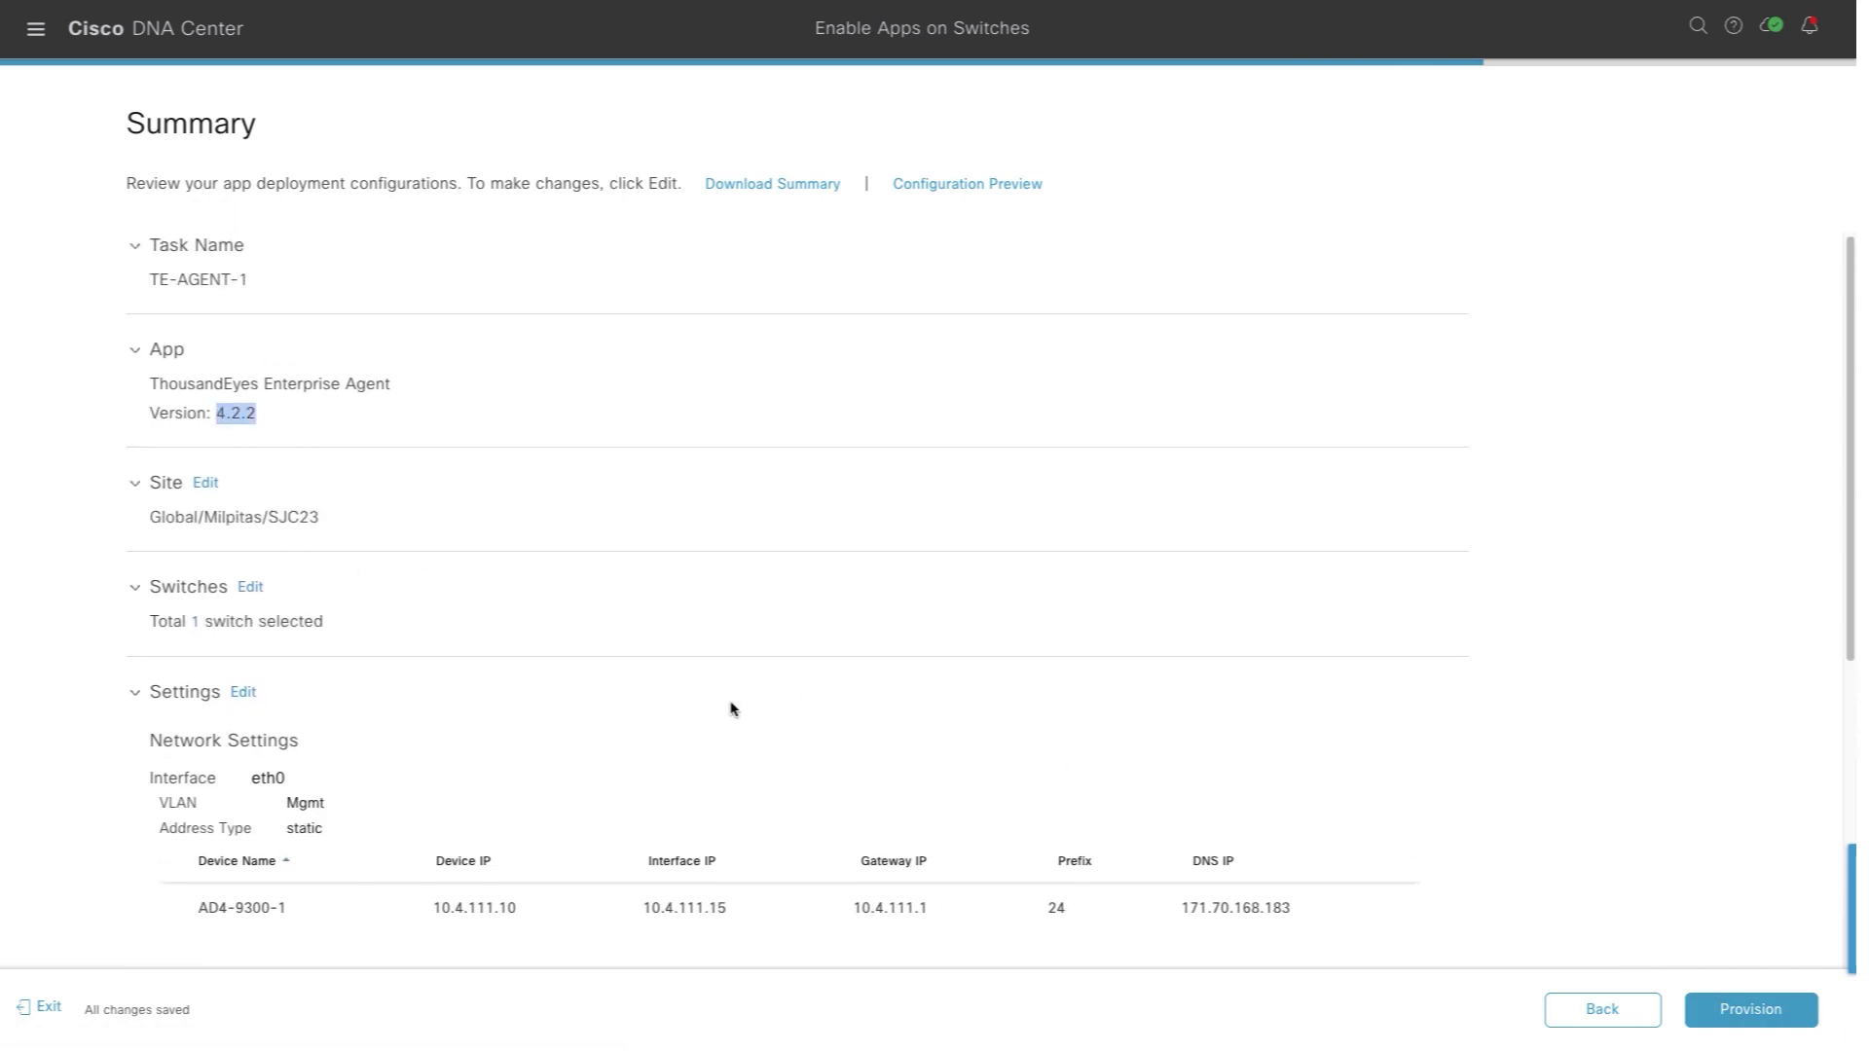
{"action": "scroll", "coordinate": [863, 775], "scroll_direction": "down", "scroll_amount": 3}
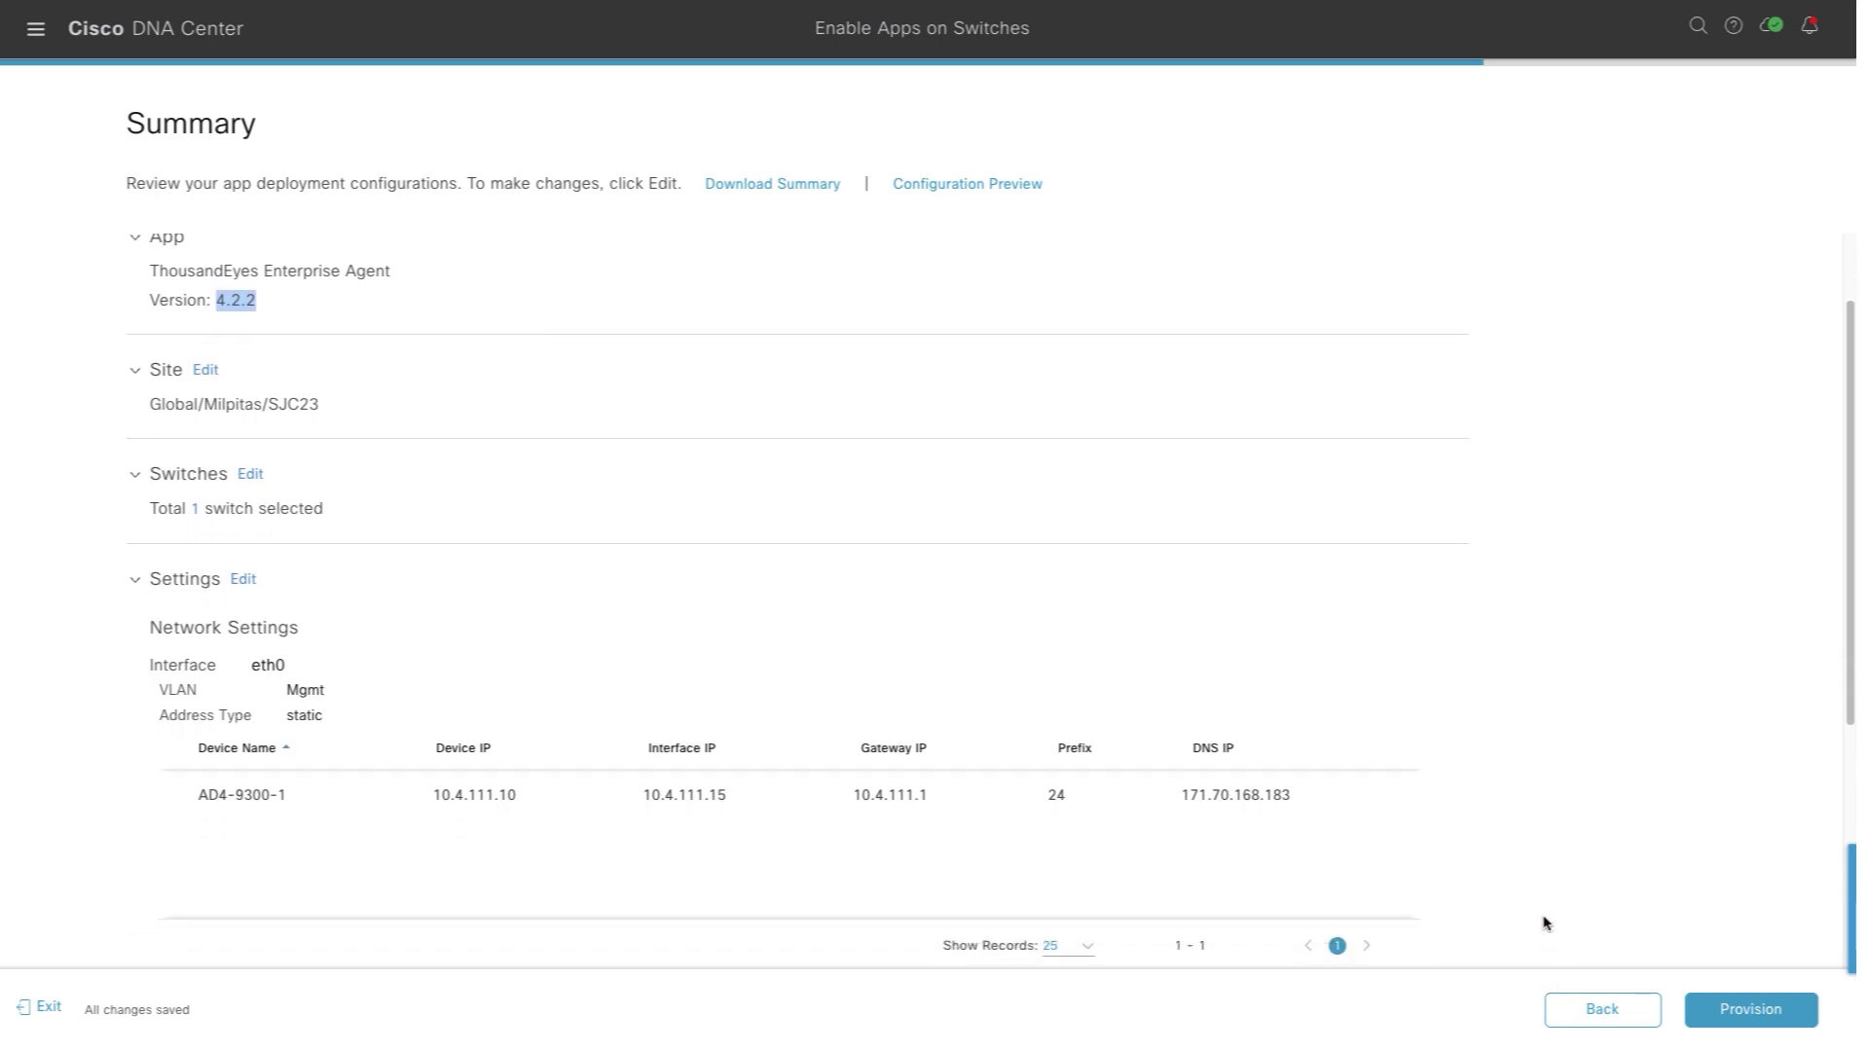
{"action": "left_click", "coordinate": [1776, 1030]}
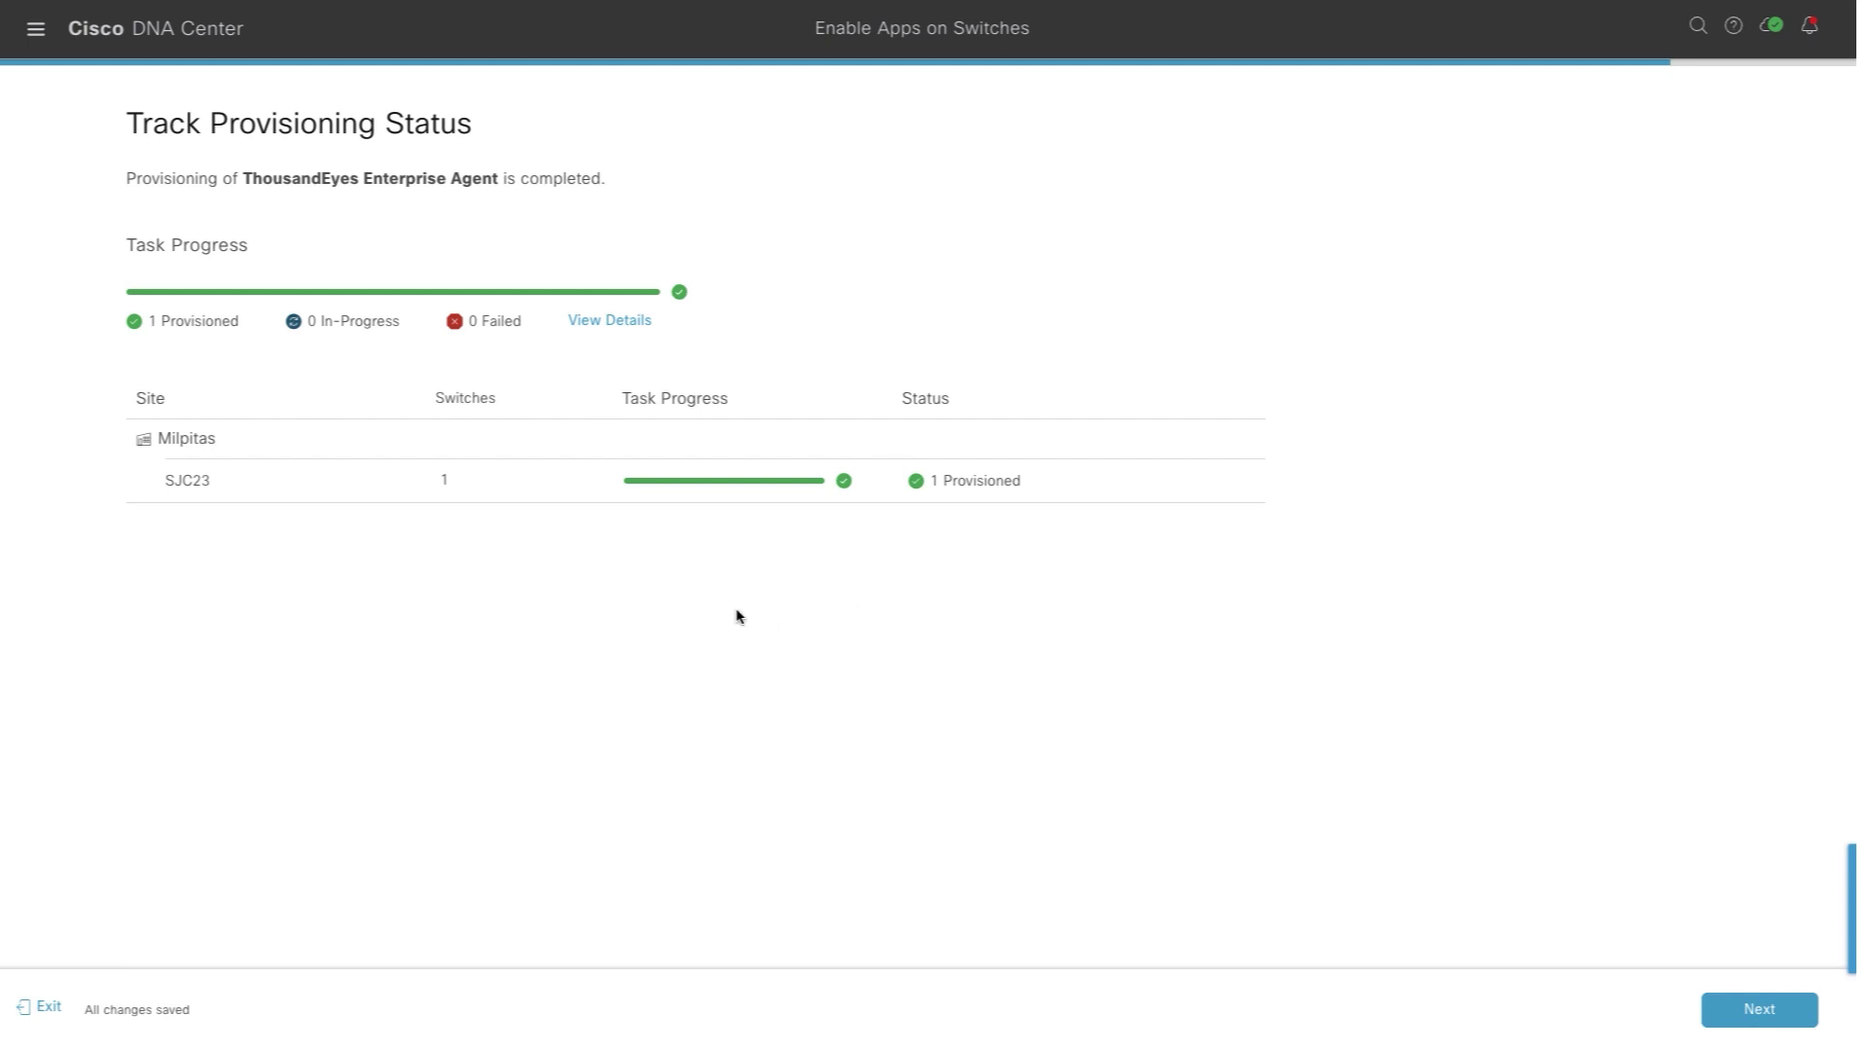
- Verify 1 switch provisioned with 0 failures, finish the workflow, and go to the installed agent's management
{"action": "left_click", "coordinate": [613, 322]}
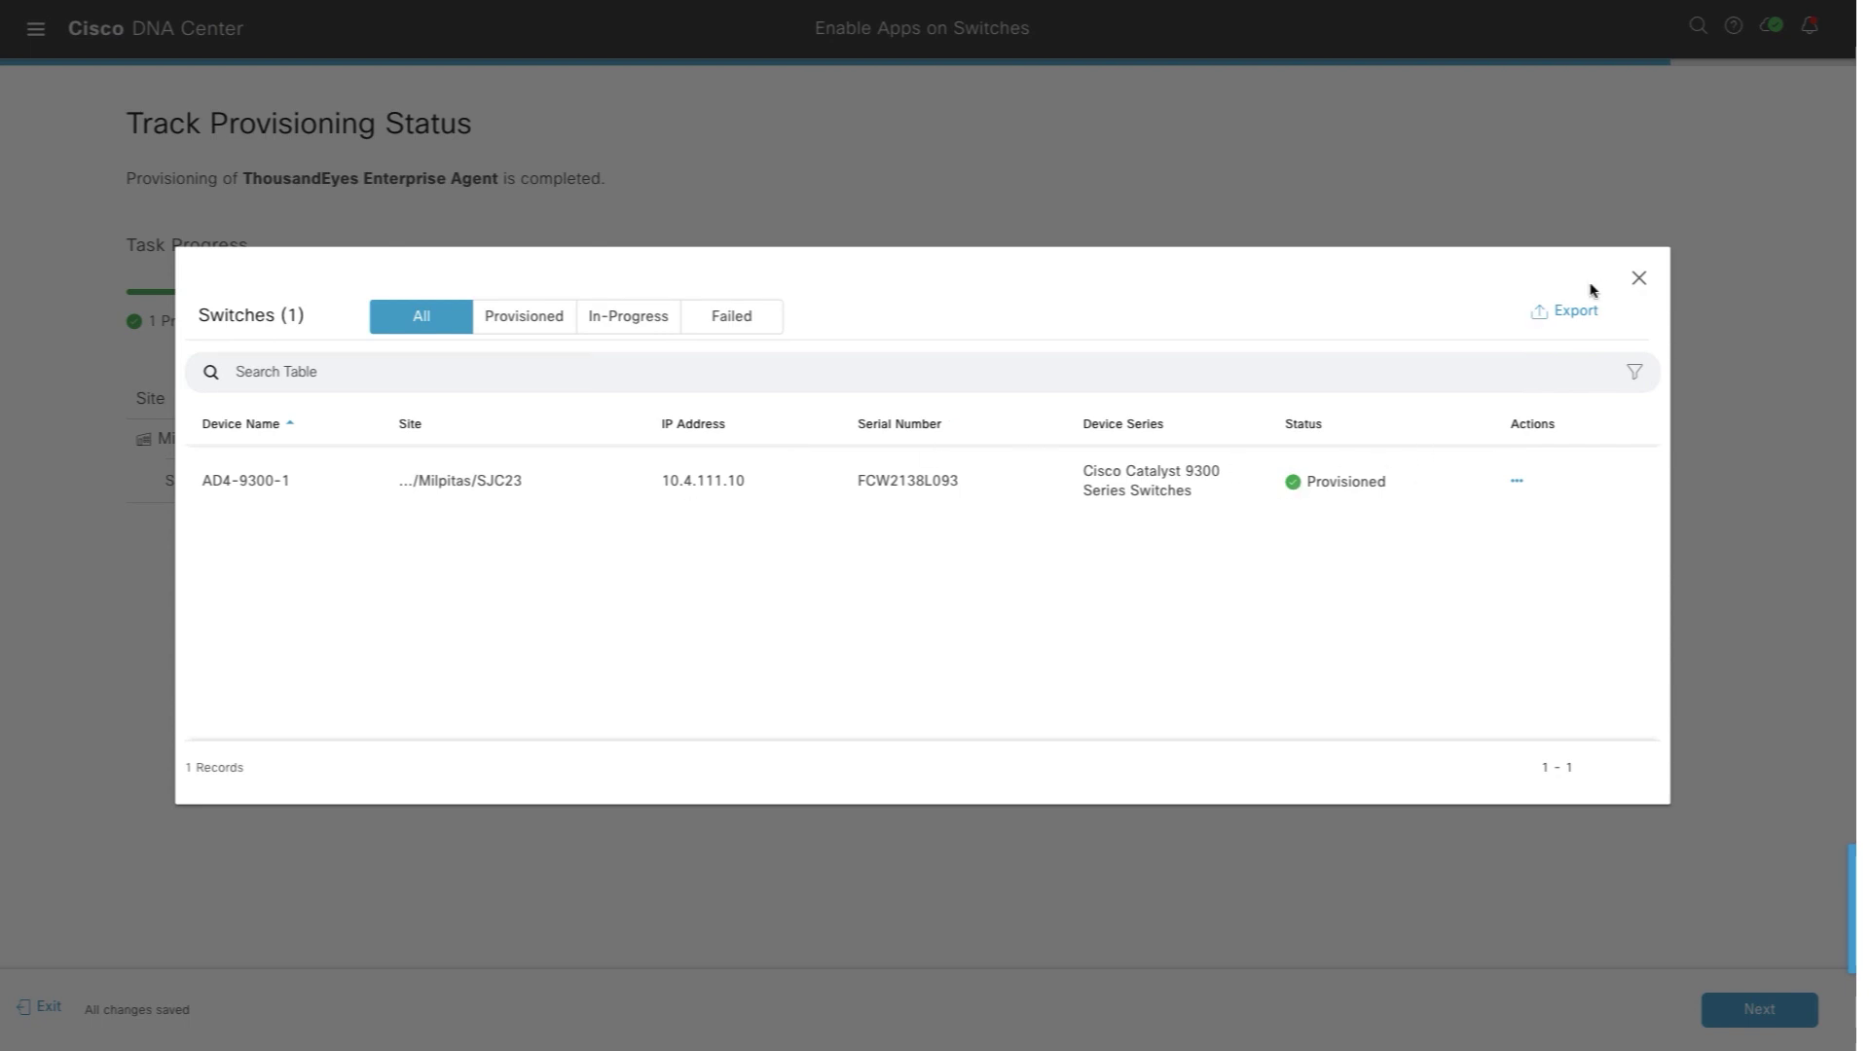
{"action": "left_click", "coordinate": [1640, 278]}
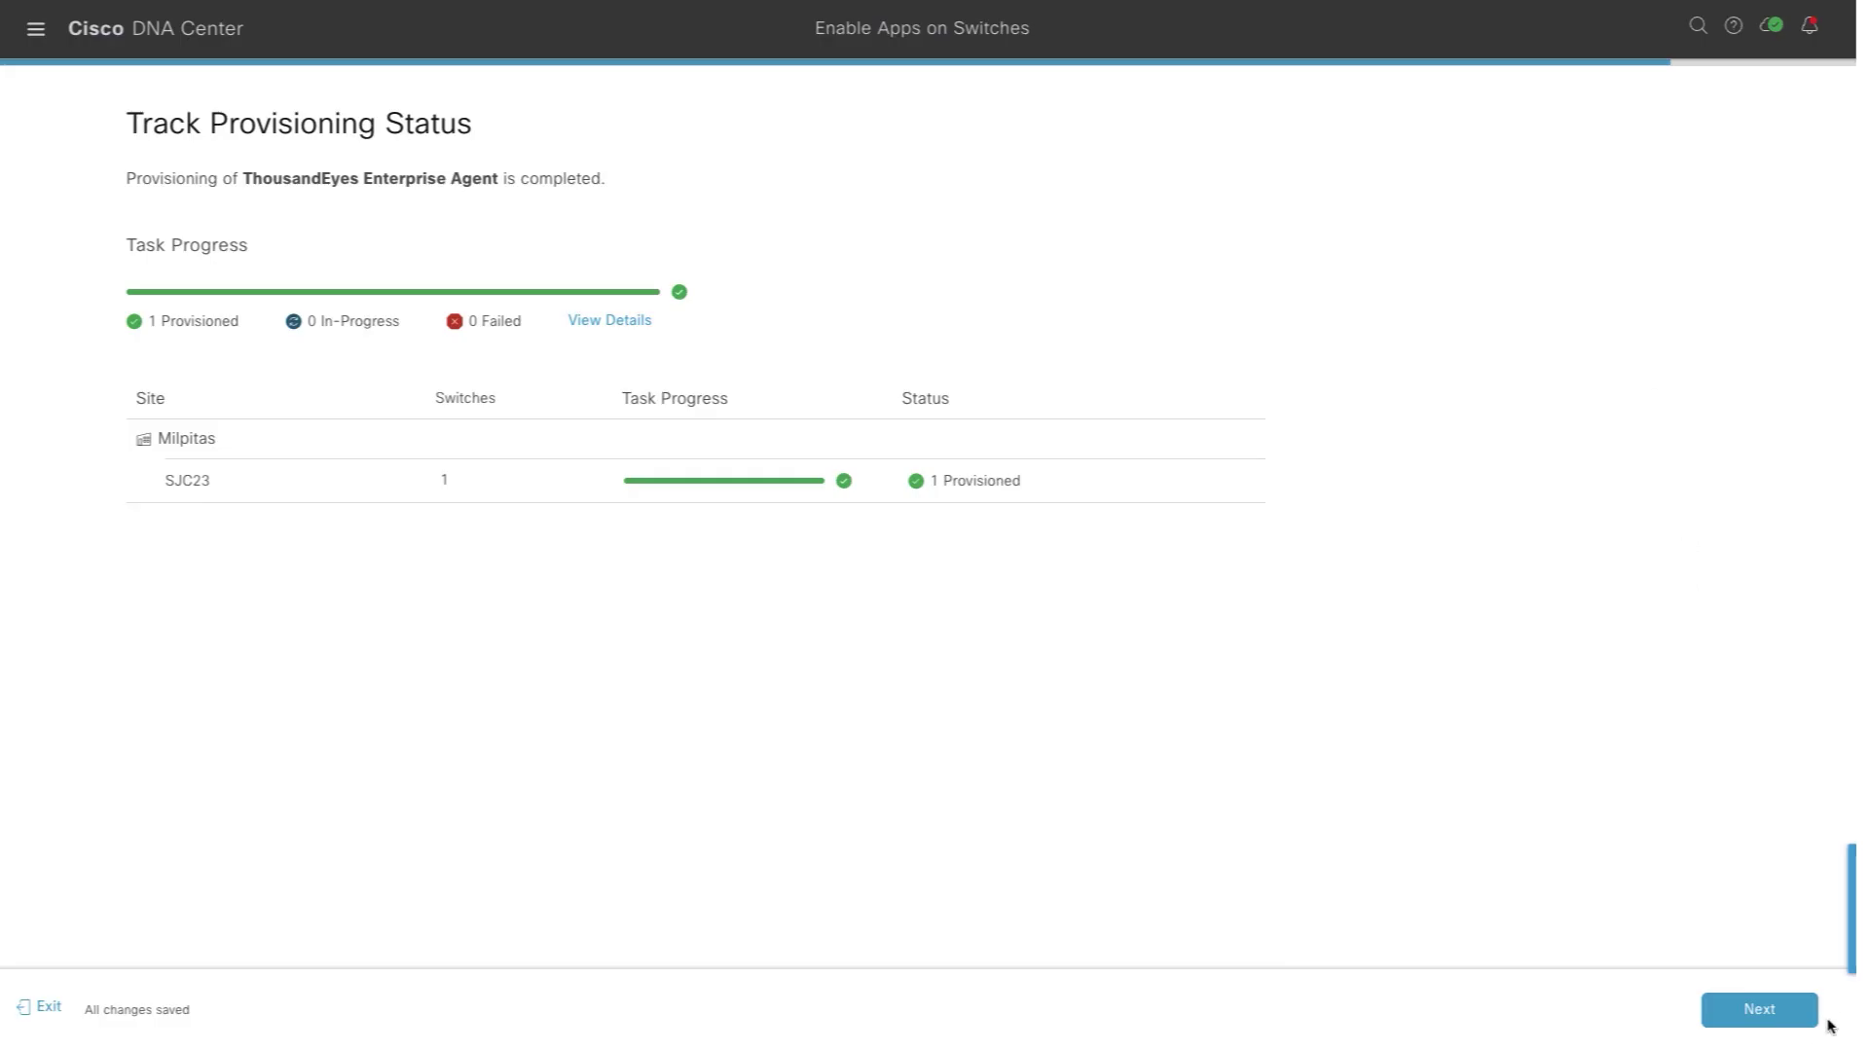
{"action": "left_click", "coordinate": [1787, 1016]}
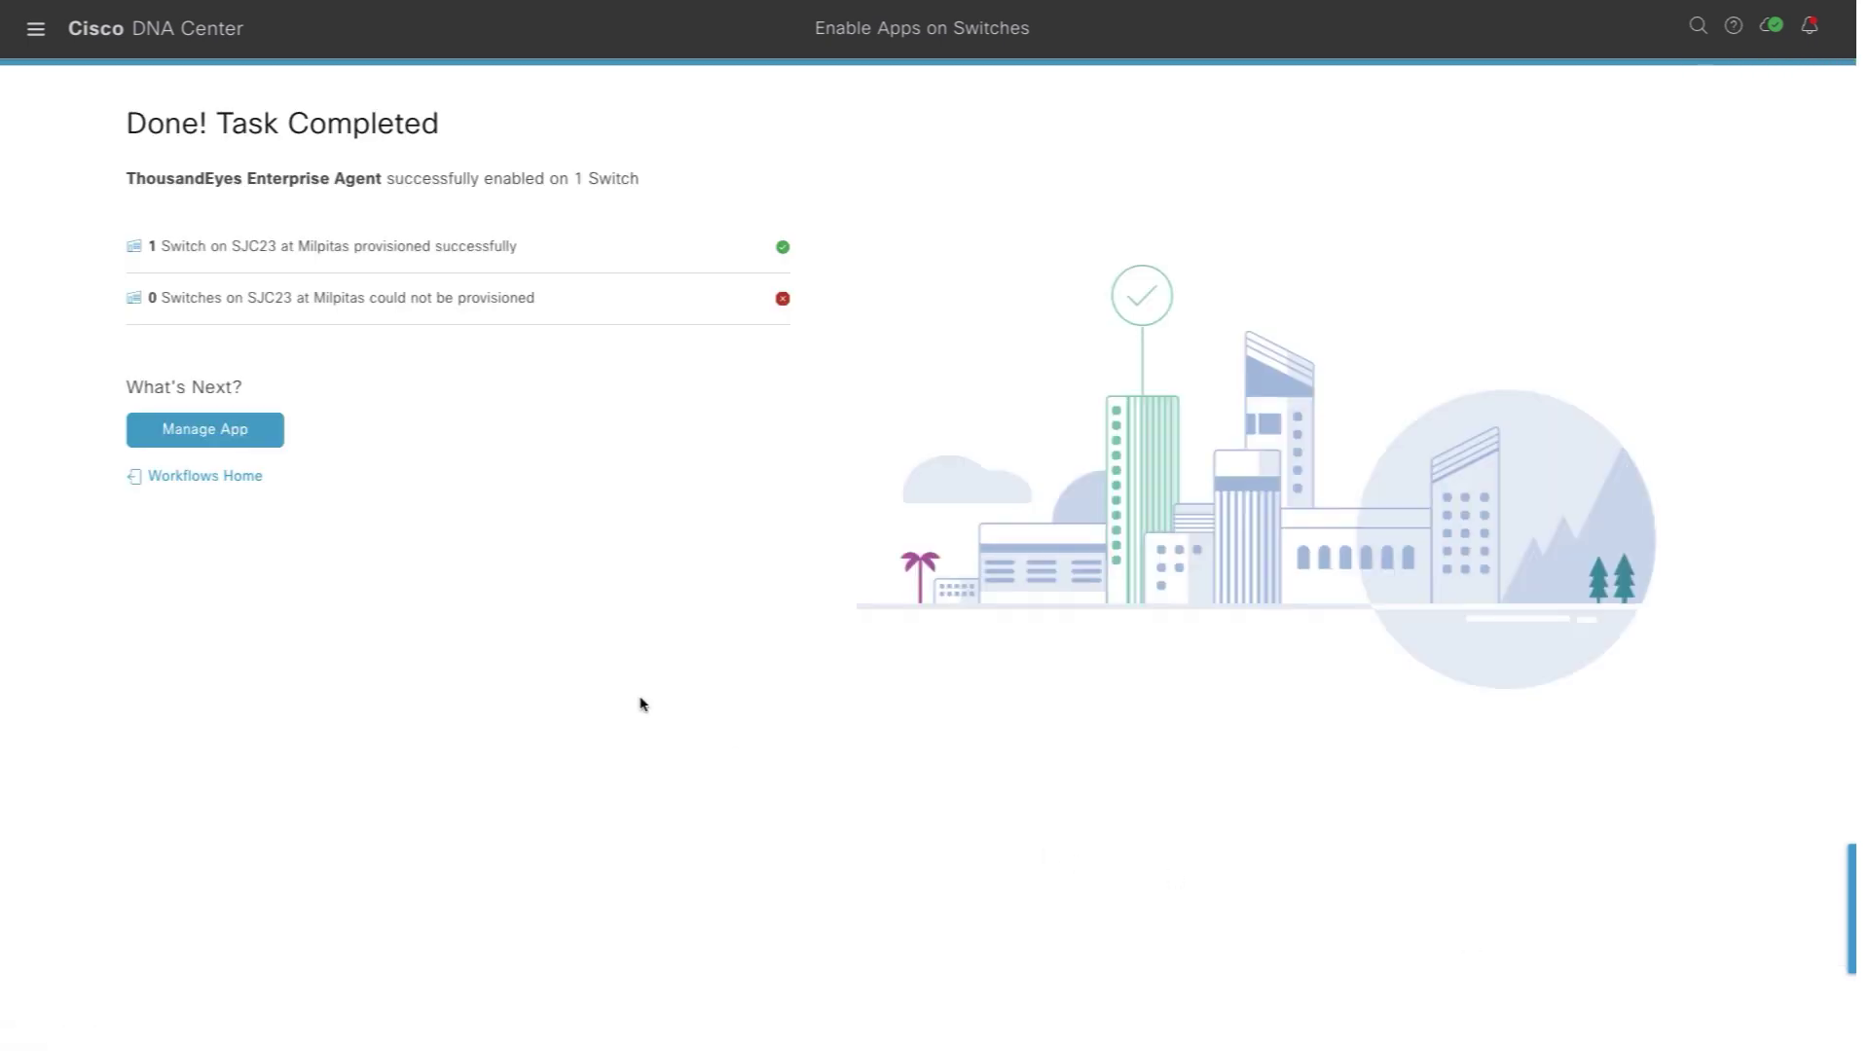
{"action": "left_click", "coordinate": [235, 438]}
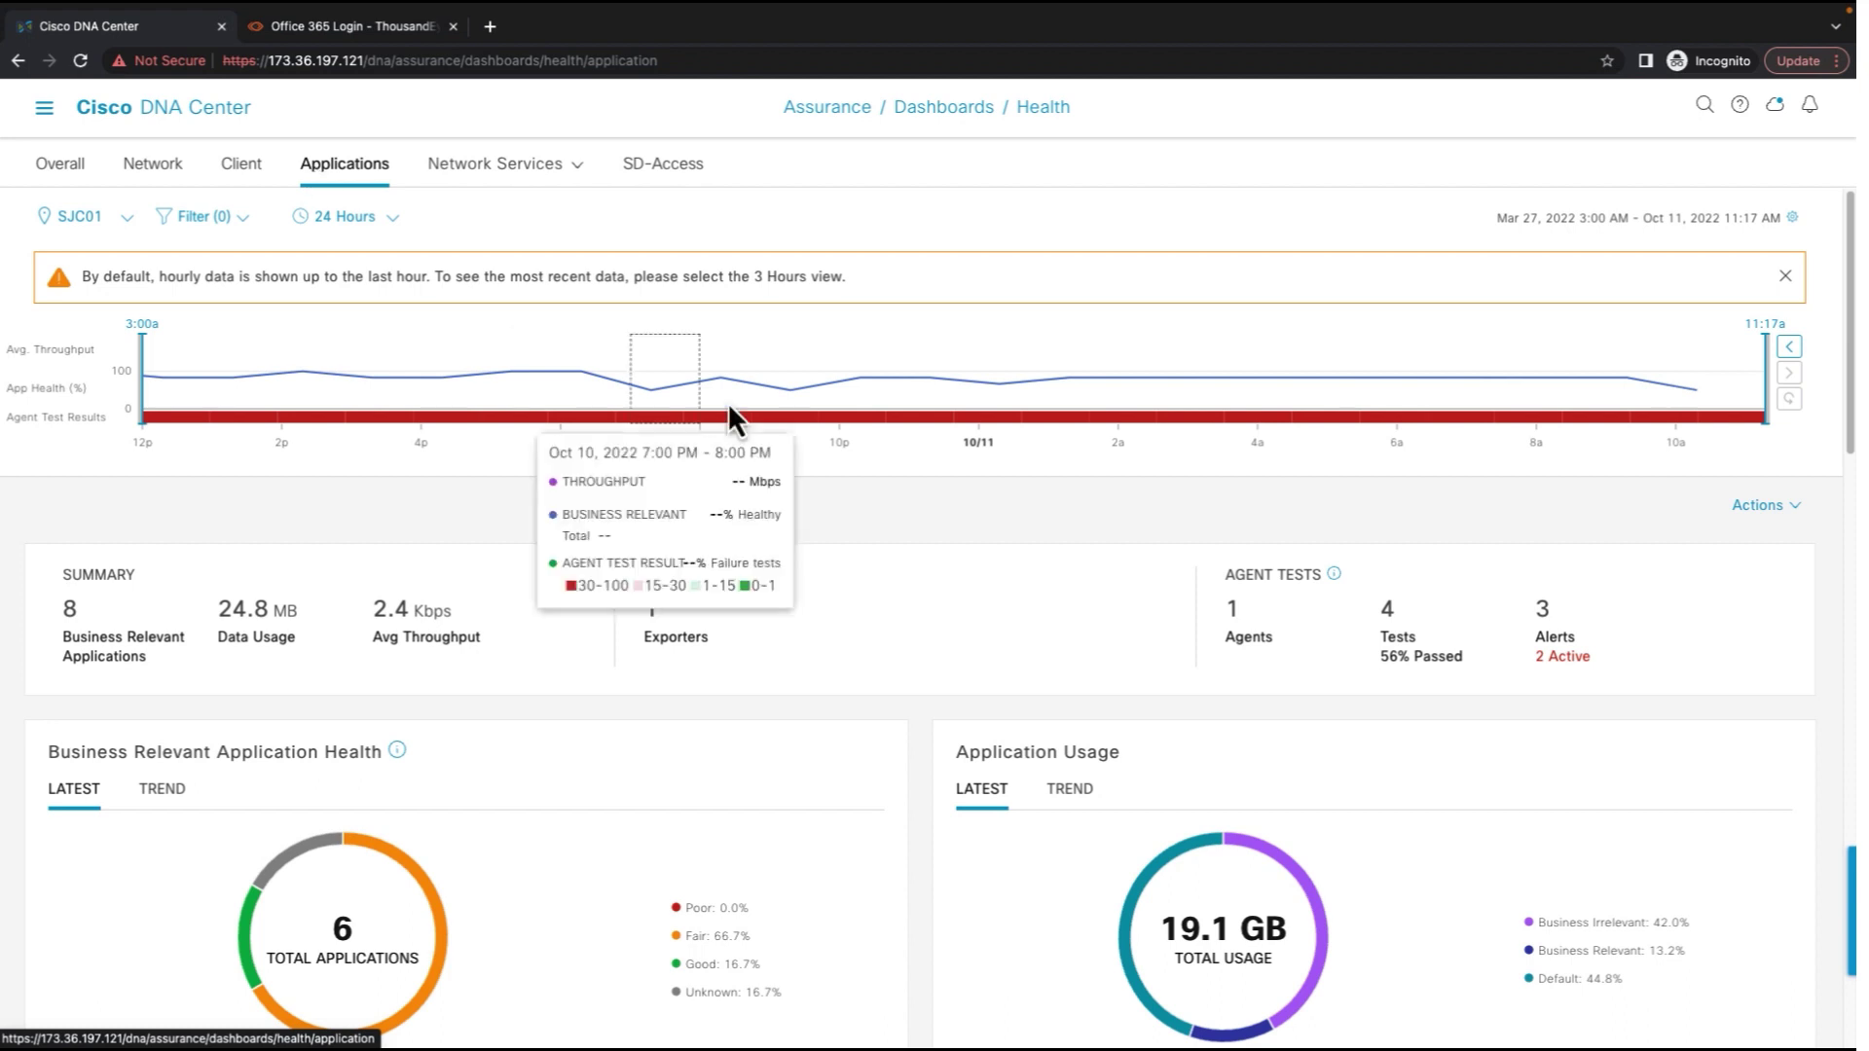
{"action": "scroll", "coordinate": [1082, 652], "scroll_direction": "down", "scroll_amount": 1}
{"action": "scroll", "coordinate": [1255, 677], "scroll_direction": "down", "scroll_amount": 1}
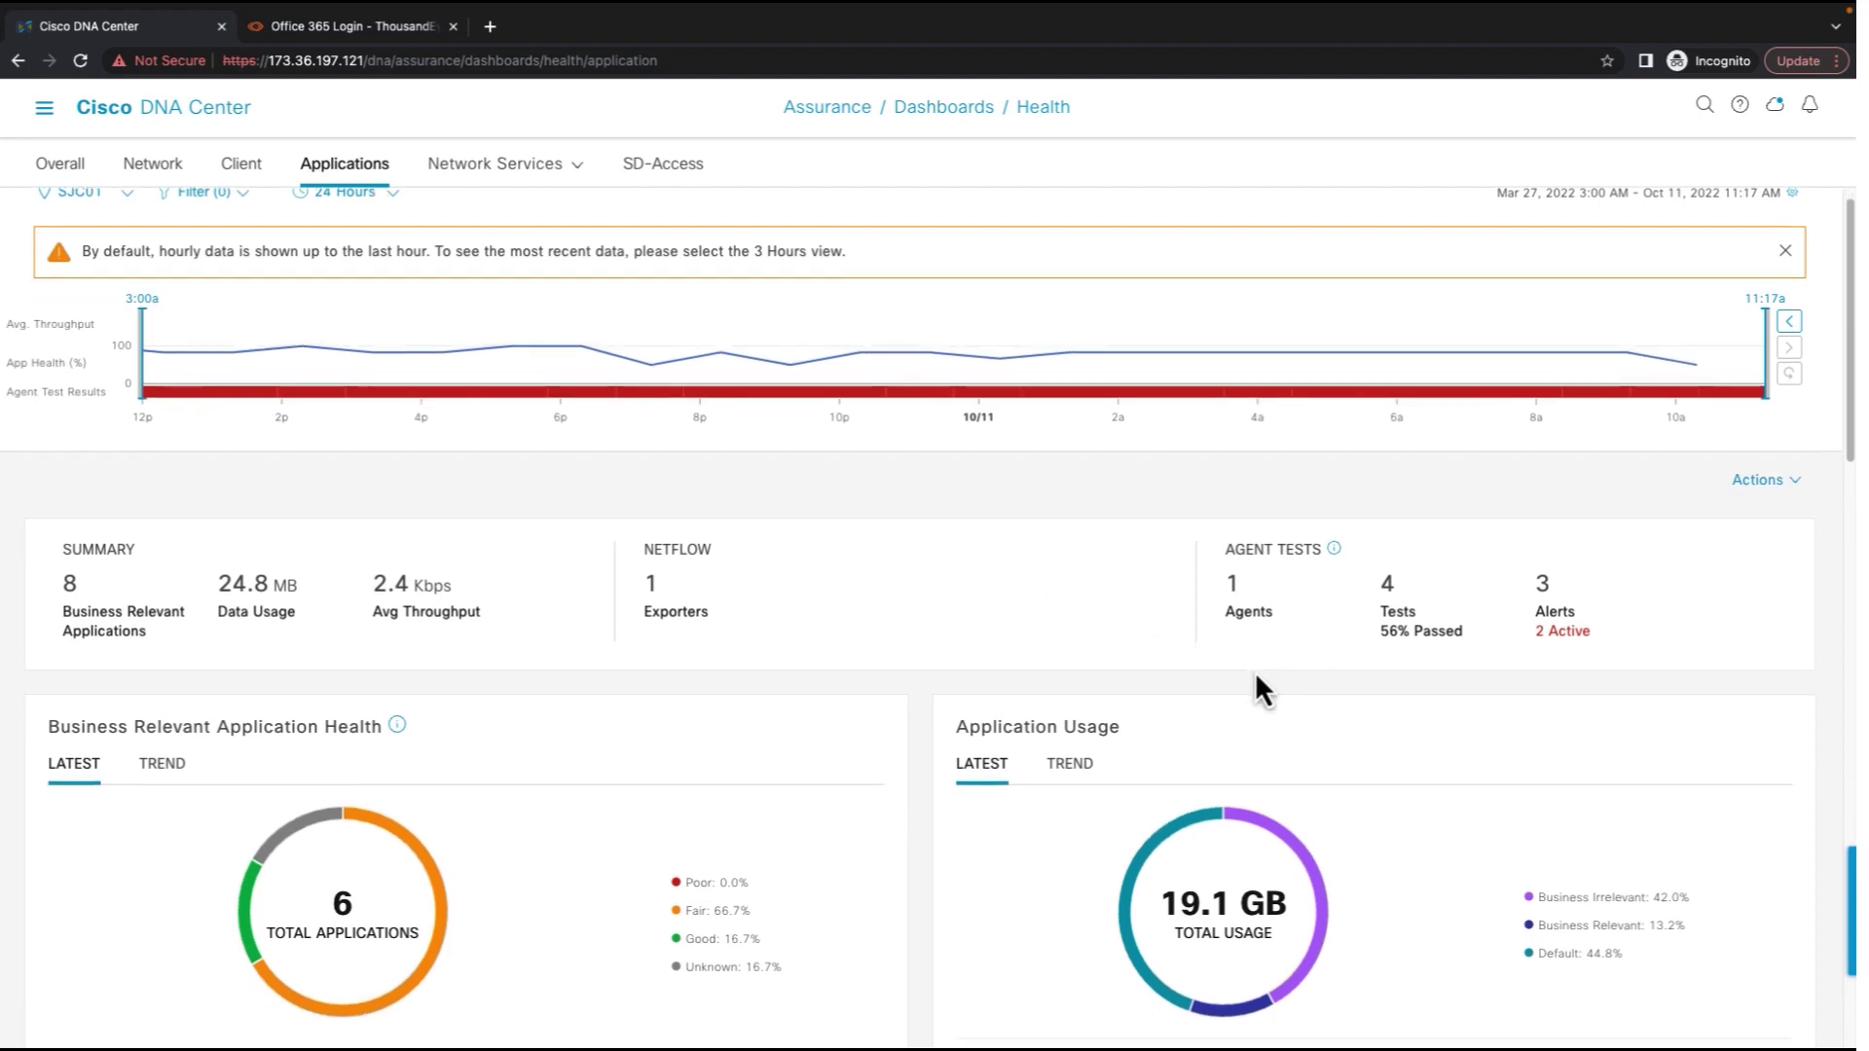
{"action": "scroll", "coordinate": [1270, 609], "scroll_direction": "down", "scroll_amount": 2}
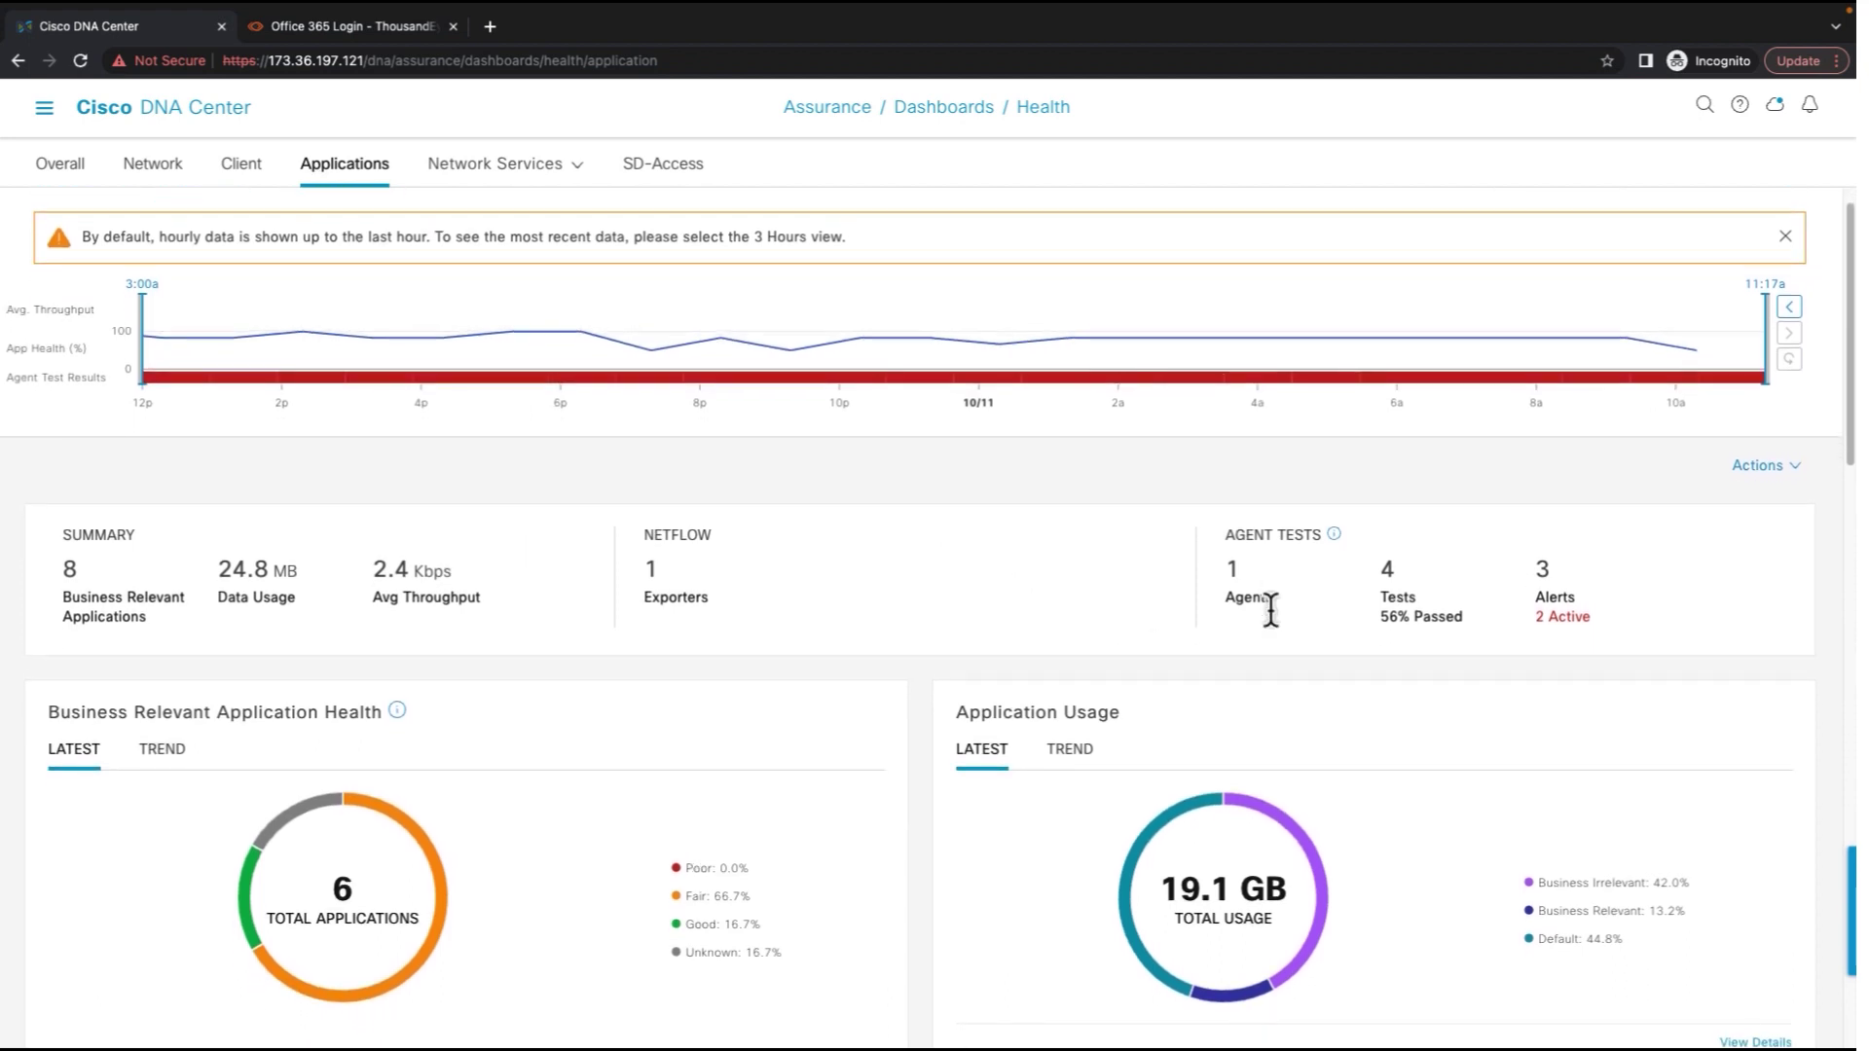
{"action": "scroll", "coordinate": [1270, 609], "scroll_direction": "down", "scroll_amount": 1}
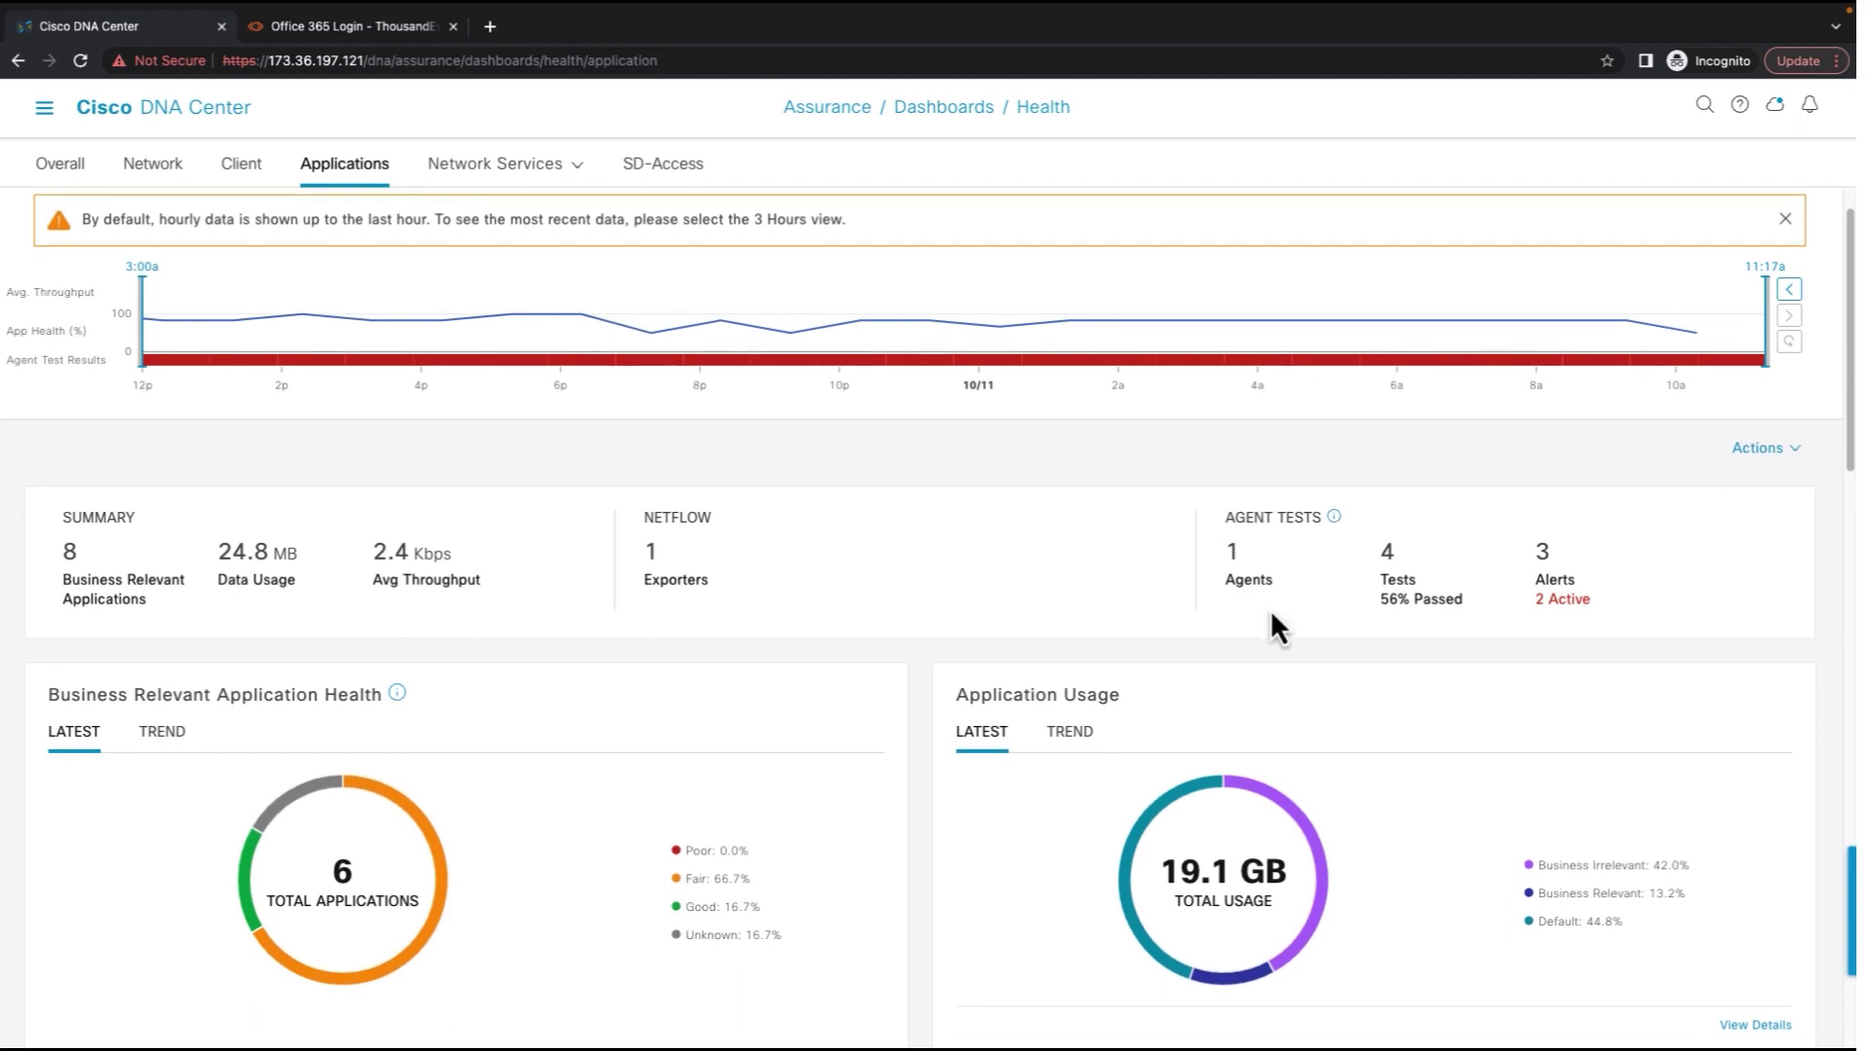
{"action": "scroll", "coordinate": [1270, 609], "scroll_direction": "down", "scroll_amount": 1}
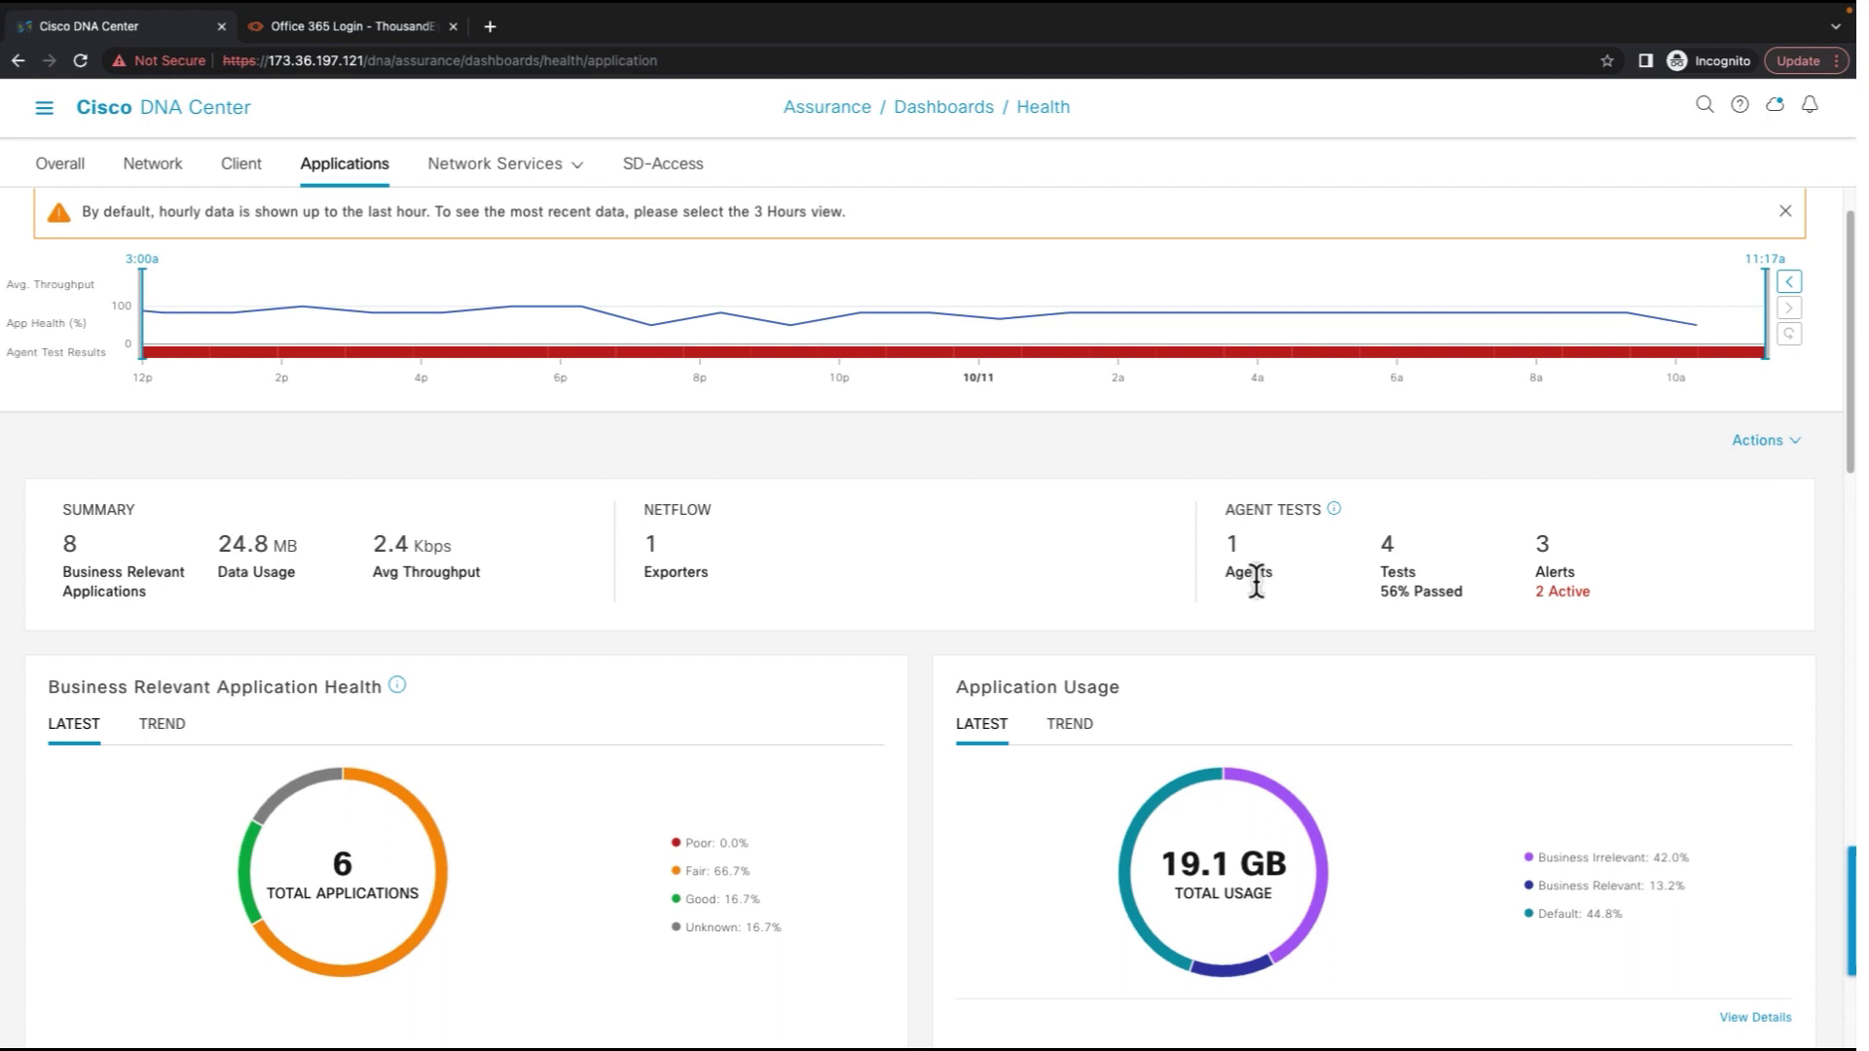
{"action": "scroll", "coordinate": [1437, 588], "scroll_direction": "down", "scroll_amount": 2}
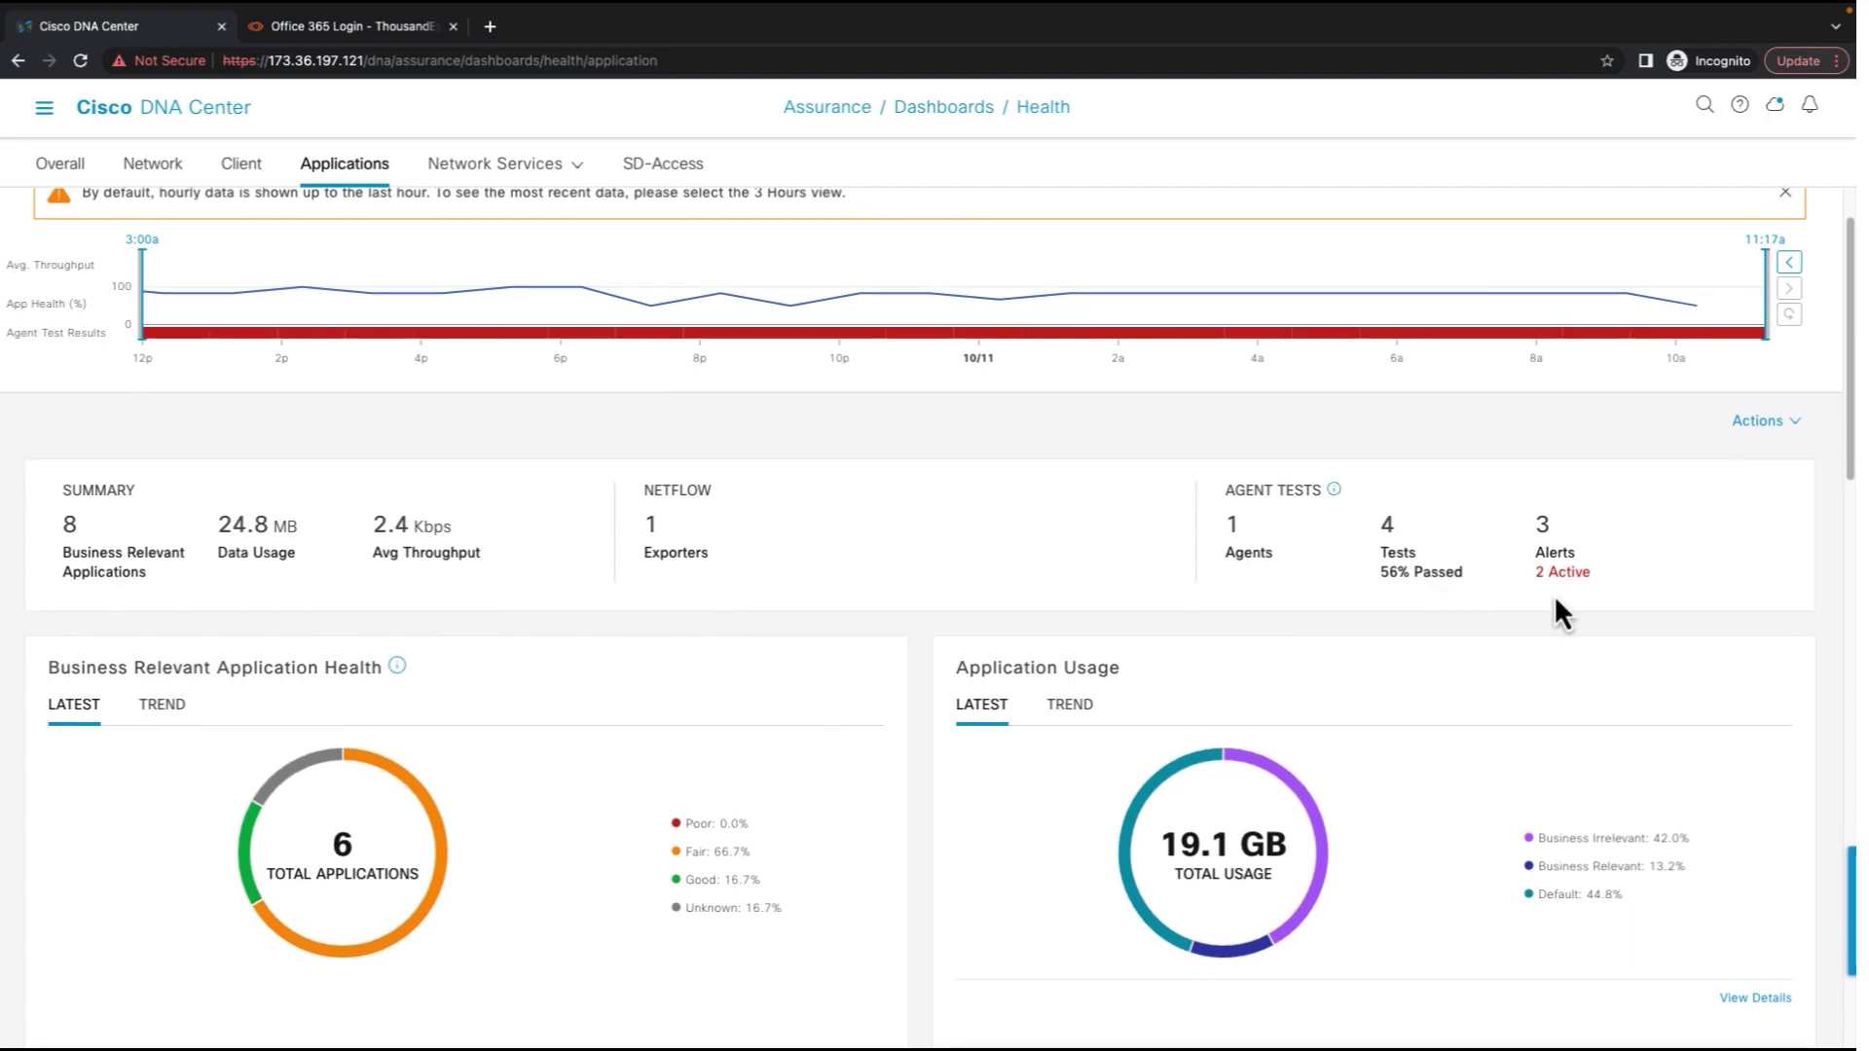
{"action": "scroll", "coordinate": [1553, 596], "scroll_direction": "down", "scroll_amount": 1}
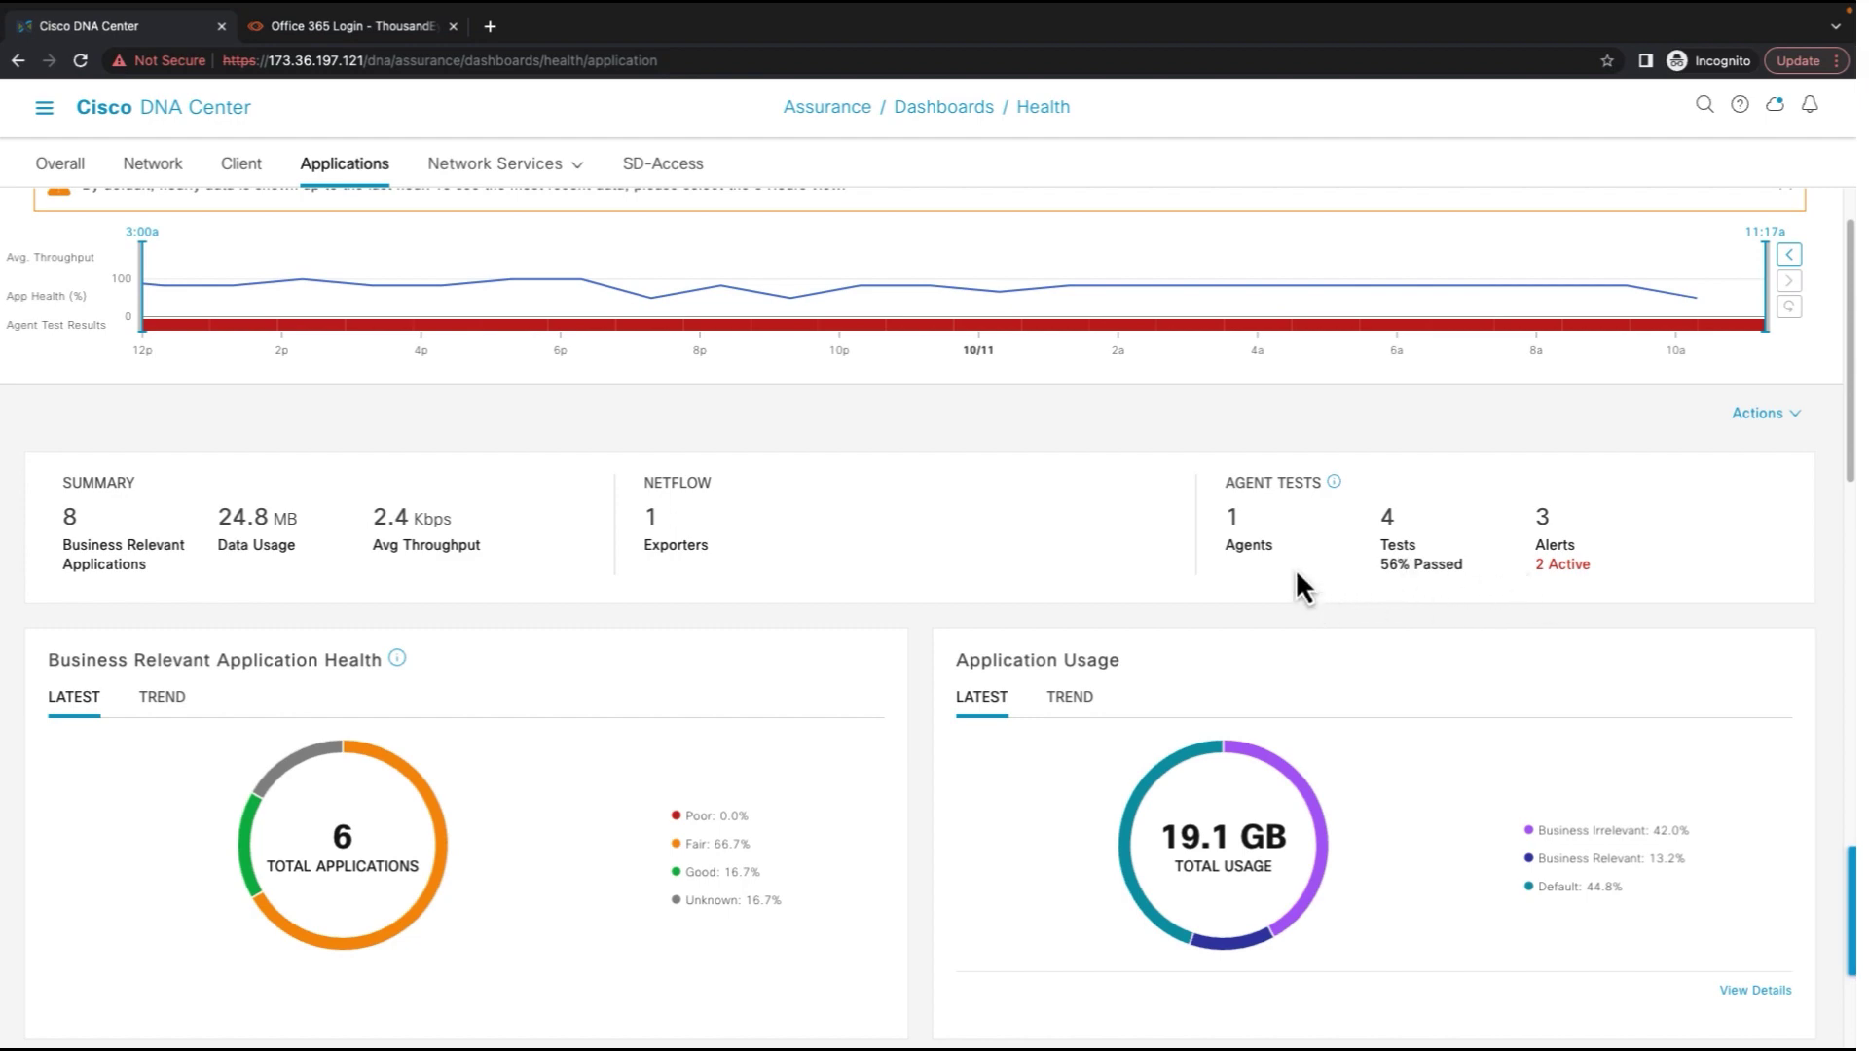
{"action": "scroll", "coordinate": [961, 751], "scroll_direction": "down", "scroll_amount": 4}
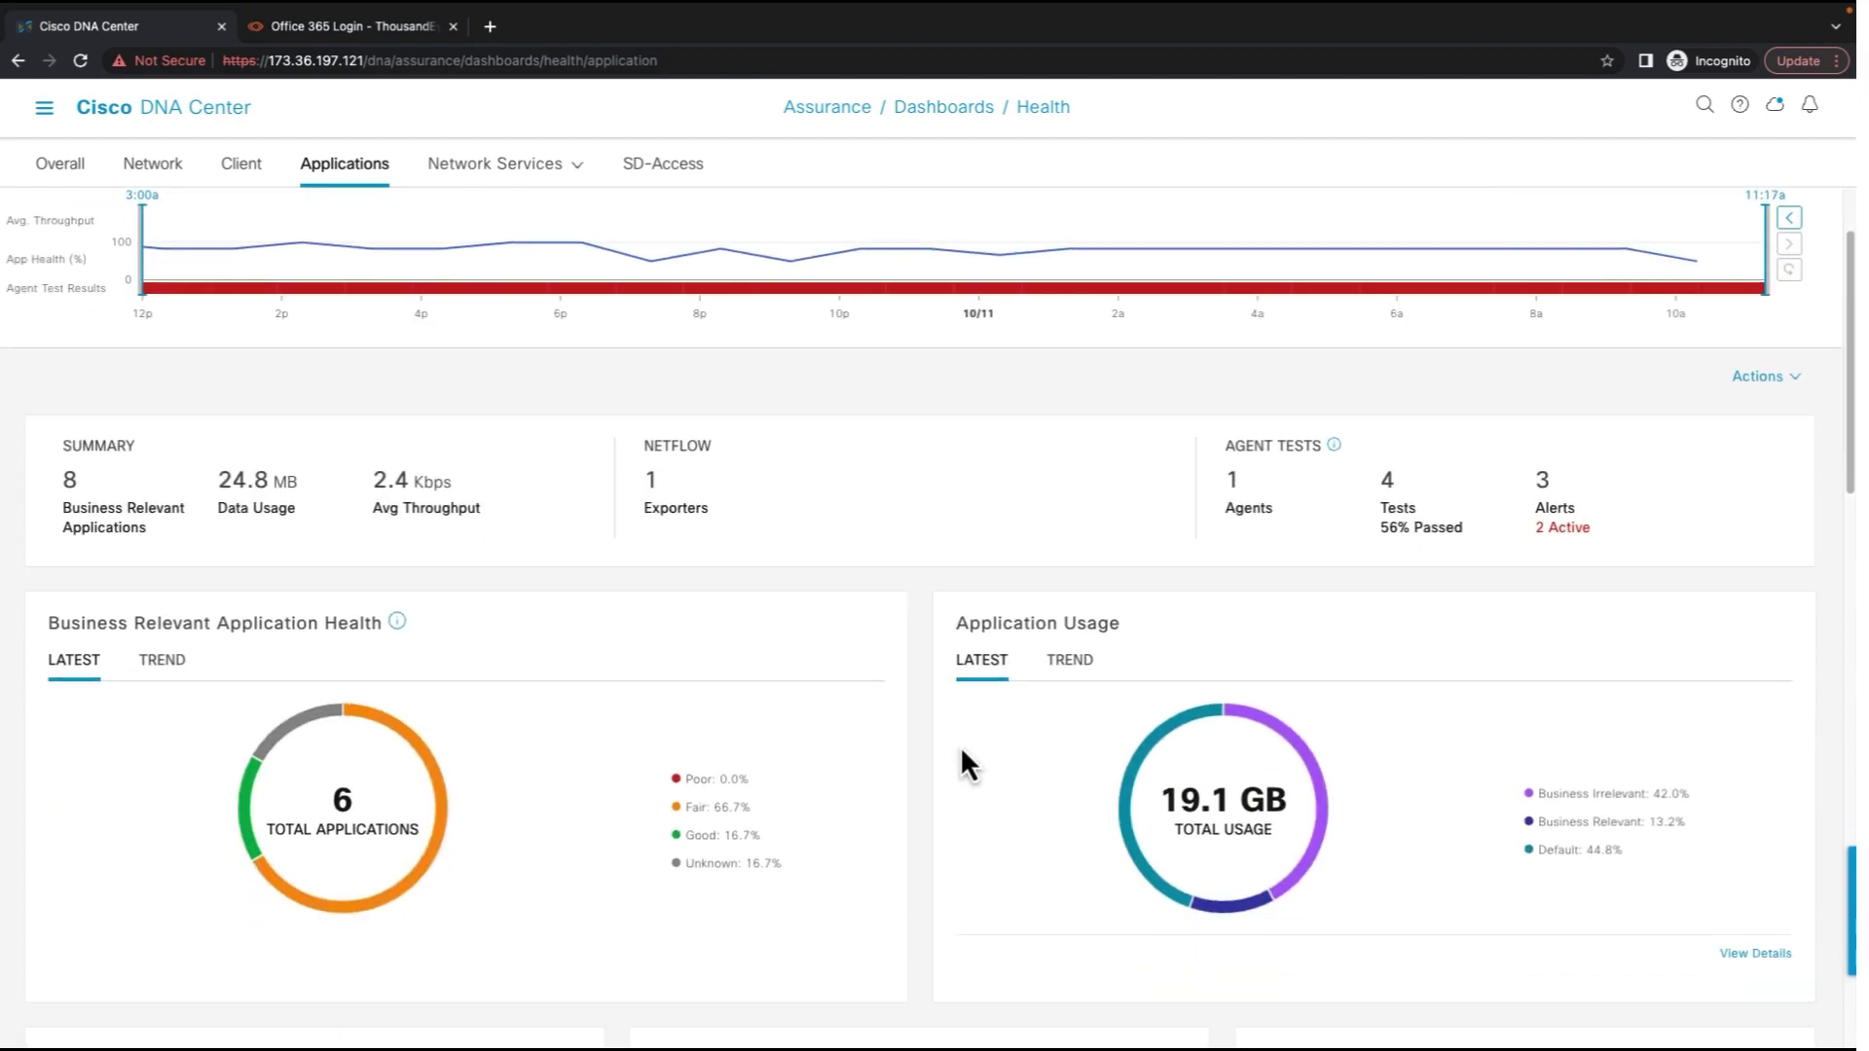
{"action": "scroll", "coordinate": [962, 751], "scroll_direction": "down", "scroll_amount": 7}
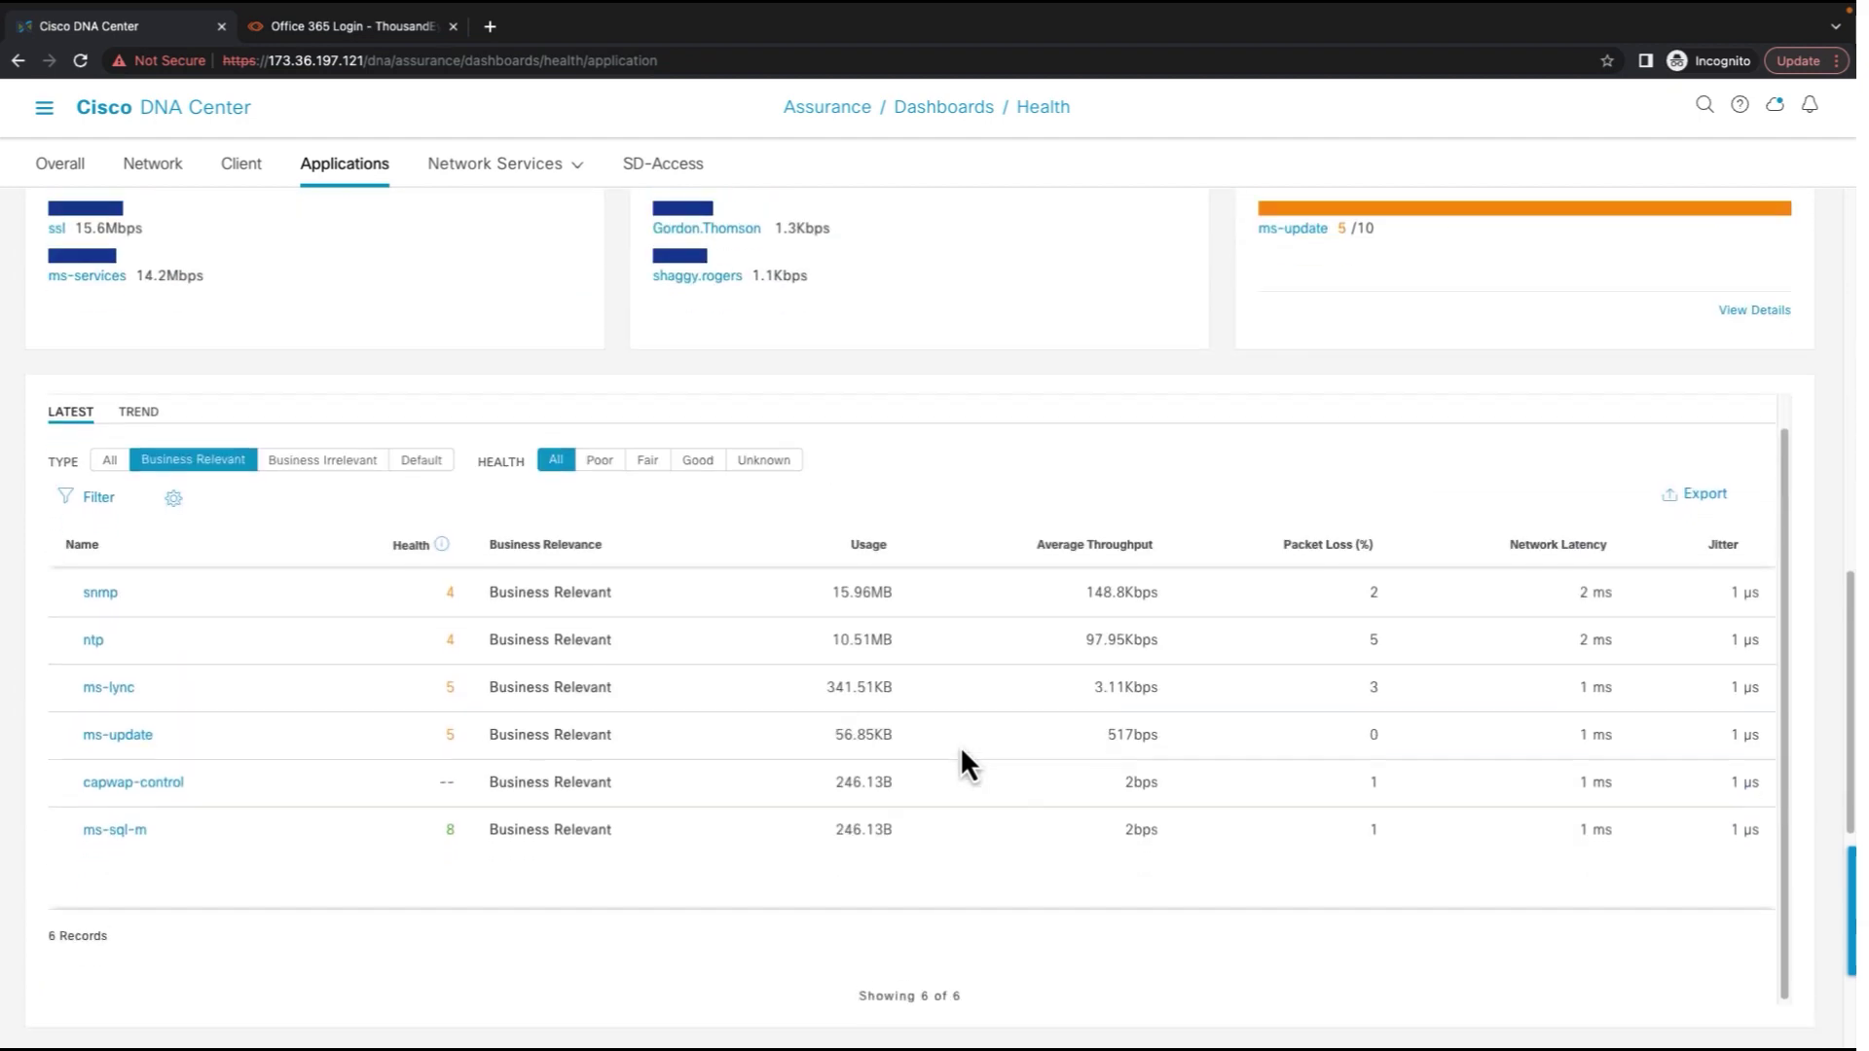
- Scroll to the Enterprise Agent Tests table, showing Office 365 Login at 100% packet loss
{"action": "scroll", "coordinate": [596, 679], "scroll_direction": "down", "scroll_amount": 7}
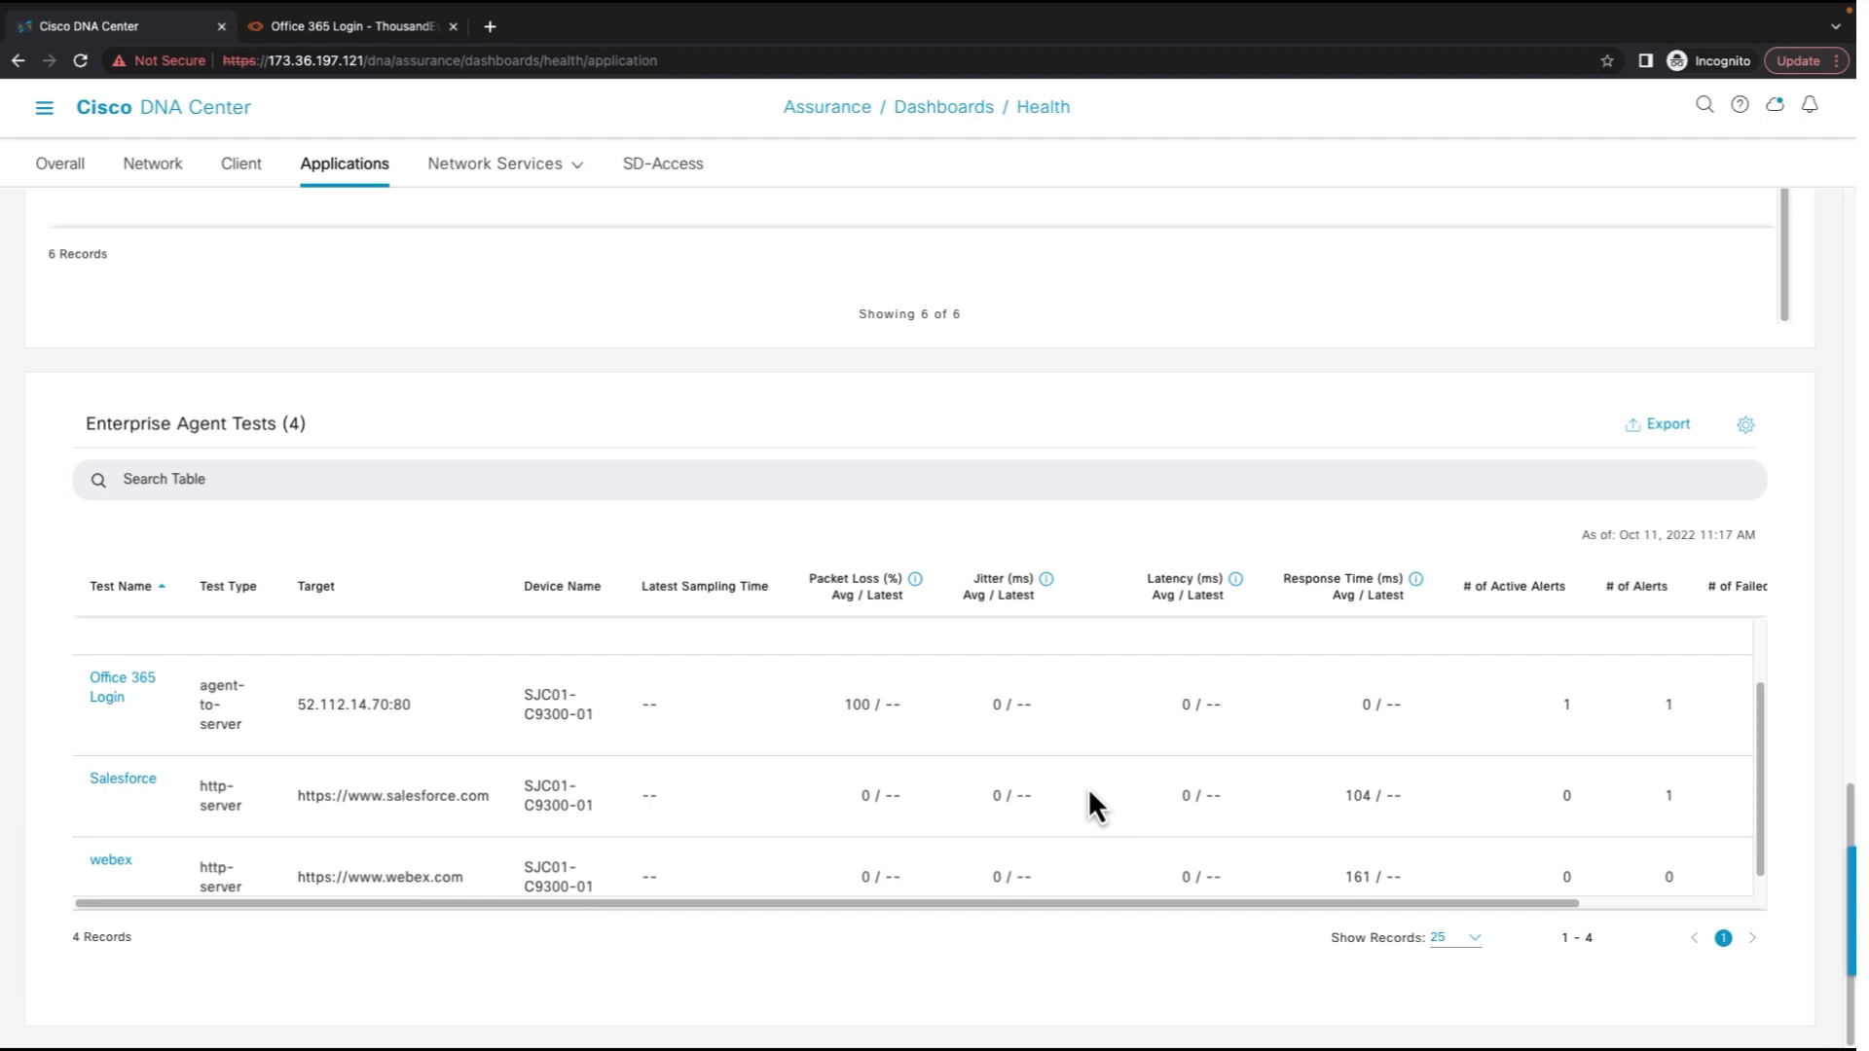
{"action": "mouse_move", "coordinate": [127, 702]}
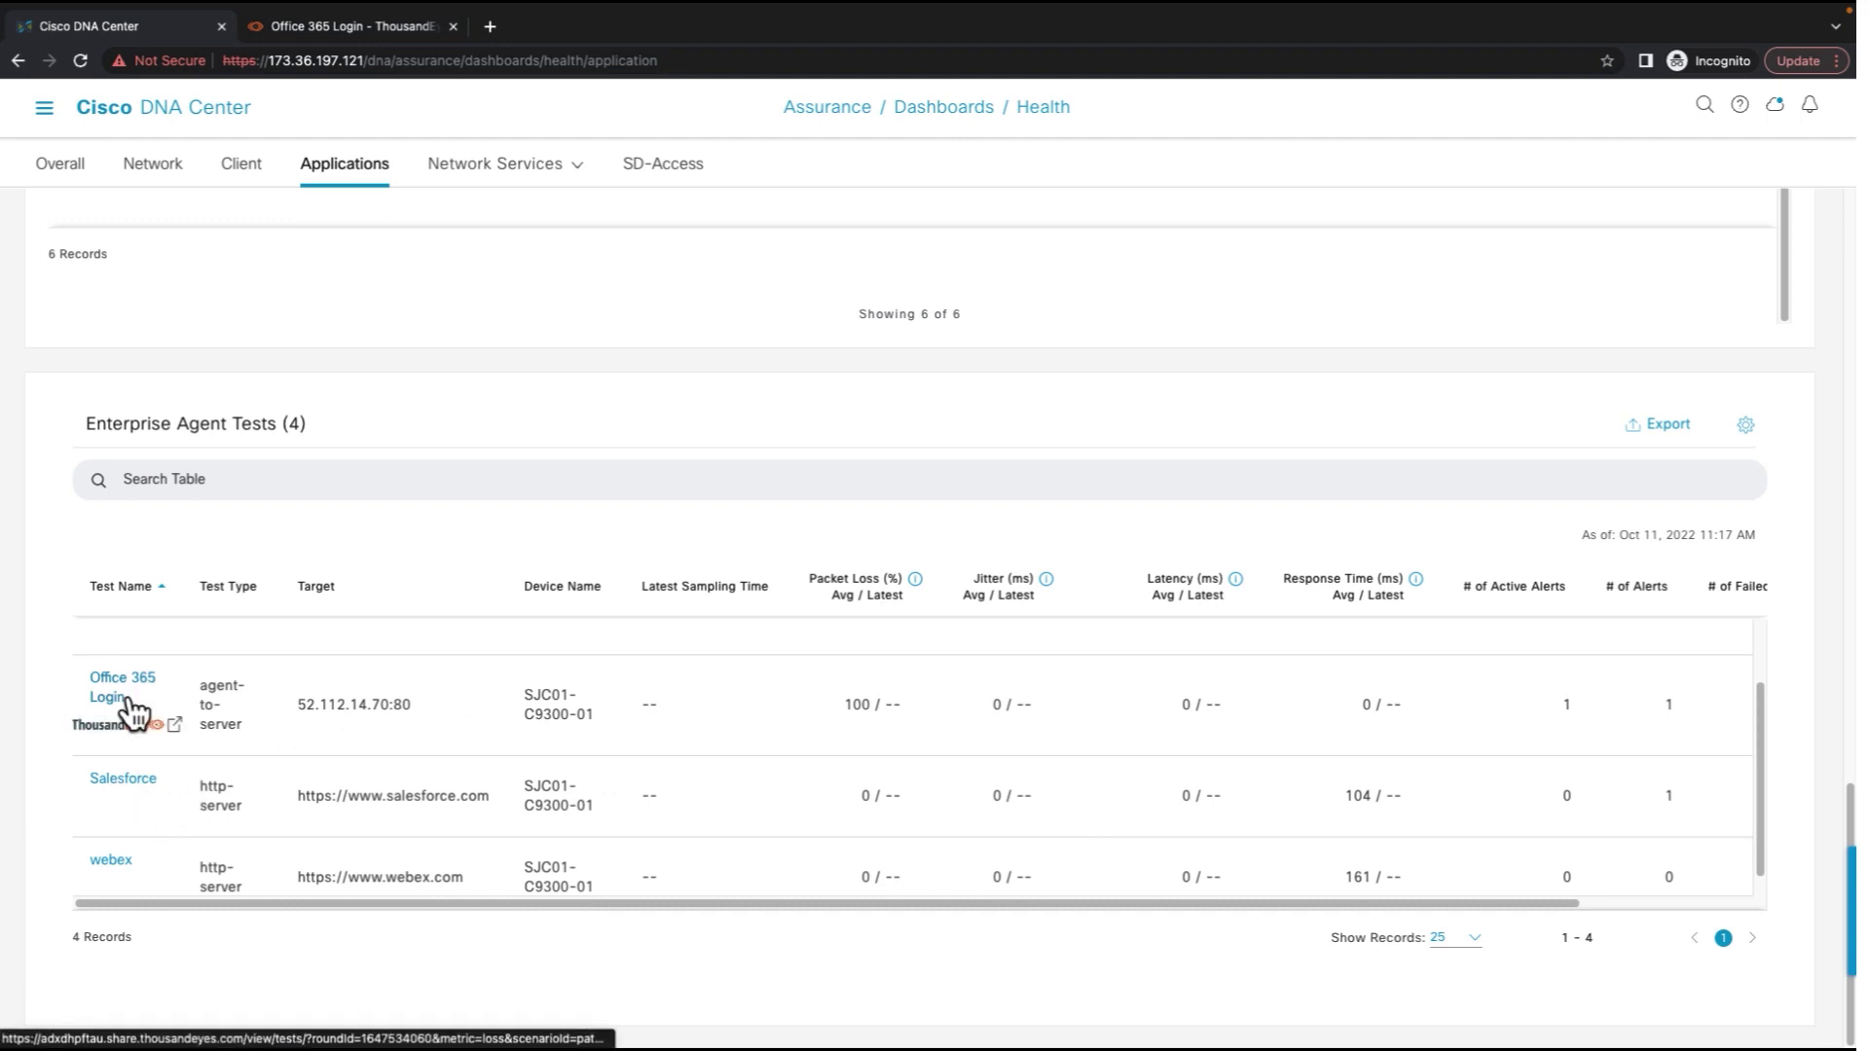
- Open the Office 365 Login test in ThousandEyes to view loss along the path to 52.112.14.70:80
{"action": "left_click", "coordinate": [367, 27]}
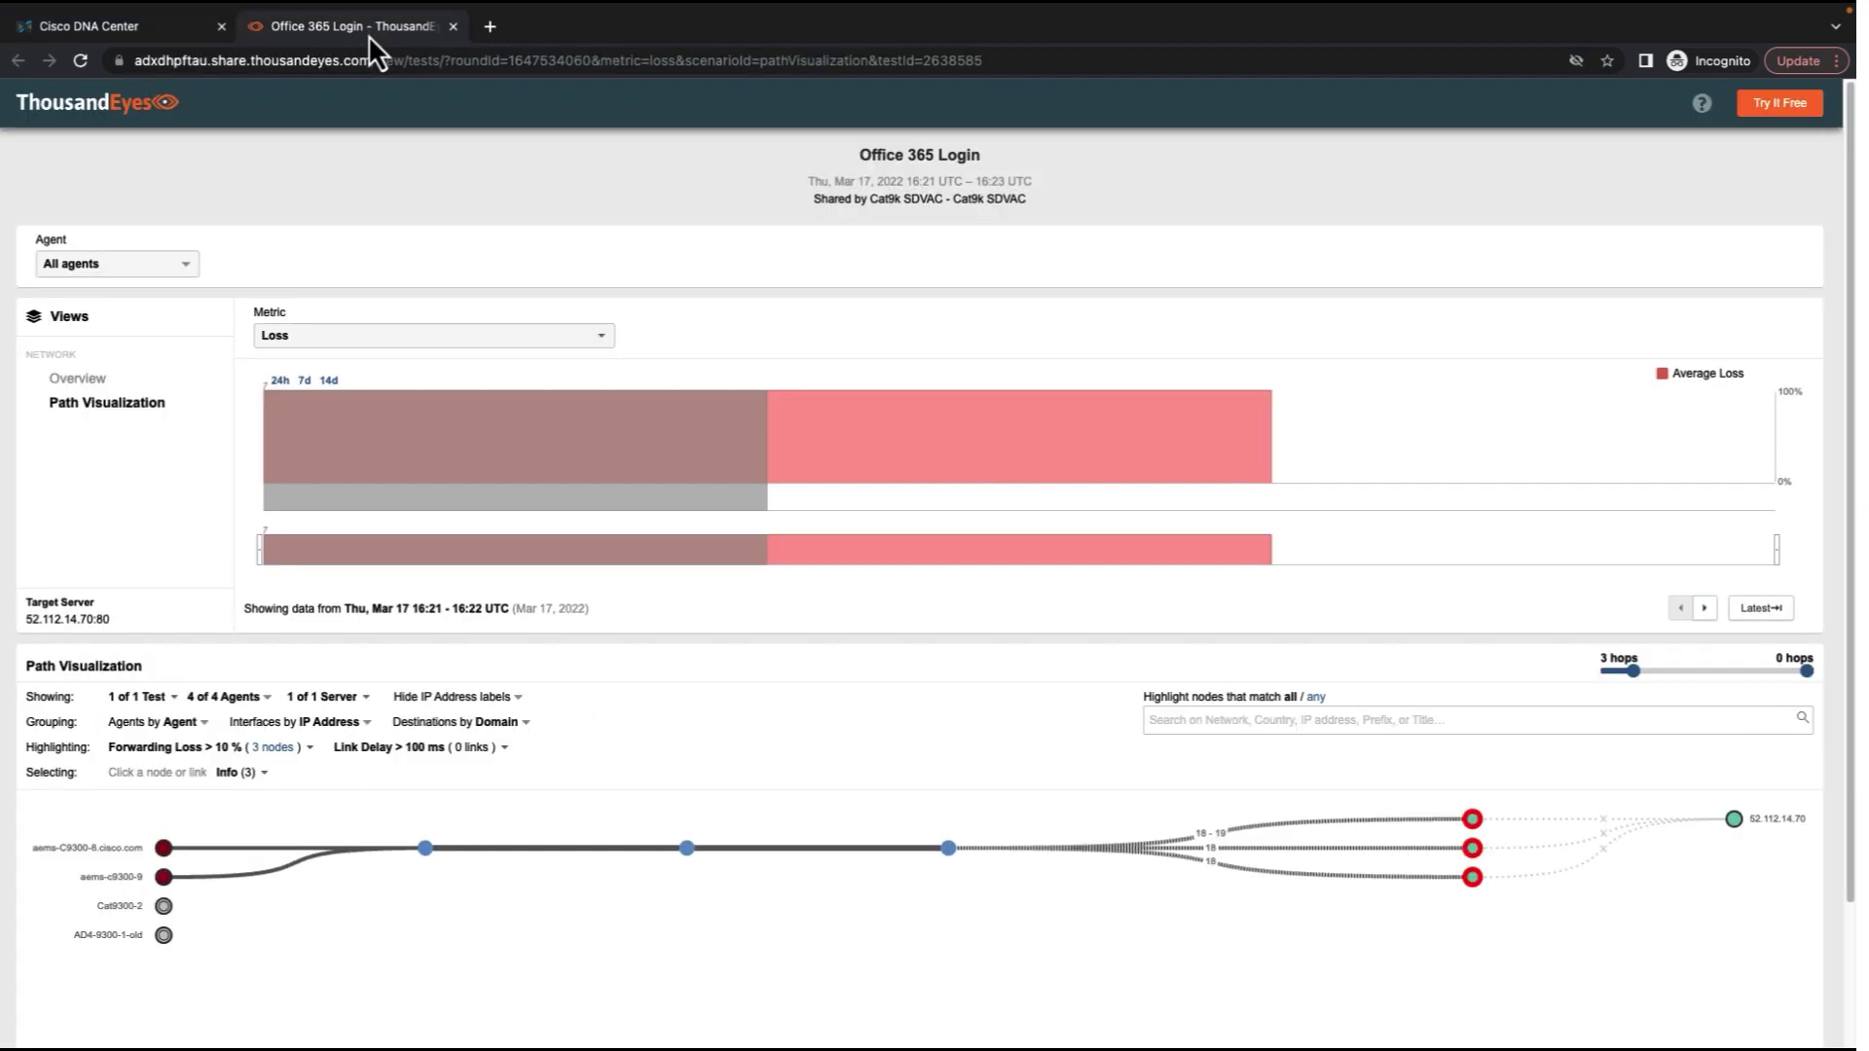